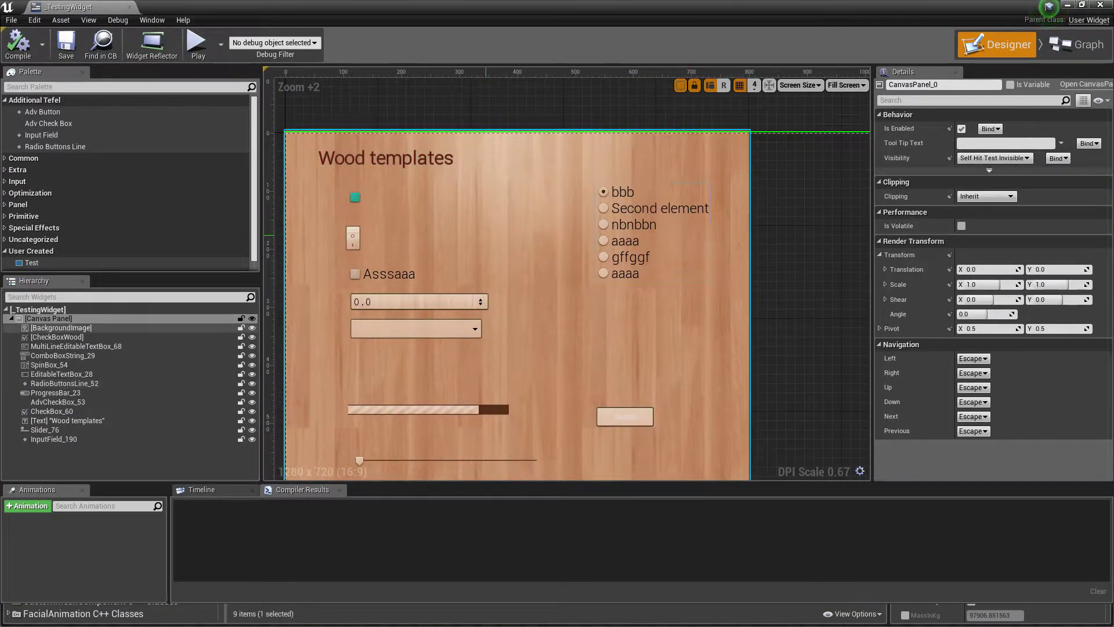
- Examine the radio buttons list on the wood template layout and its content and orientation properties
{"action": "scroll", "coordinate": [732, 217], "scroll_direction": "down", "scroll_amount": 2}
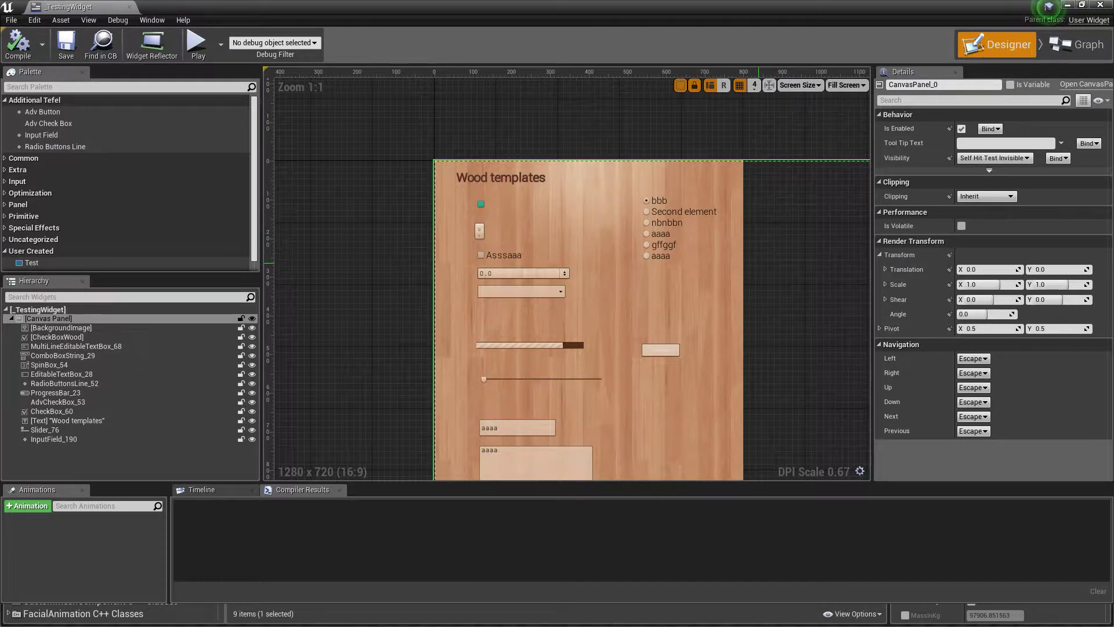
{"action": "right_click_drag", "start_coordinate": [758, 263], "coordinate": [678, 236]}
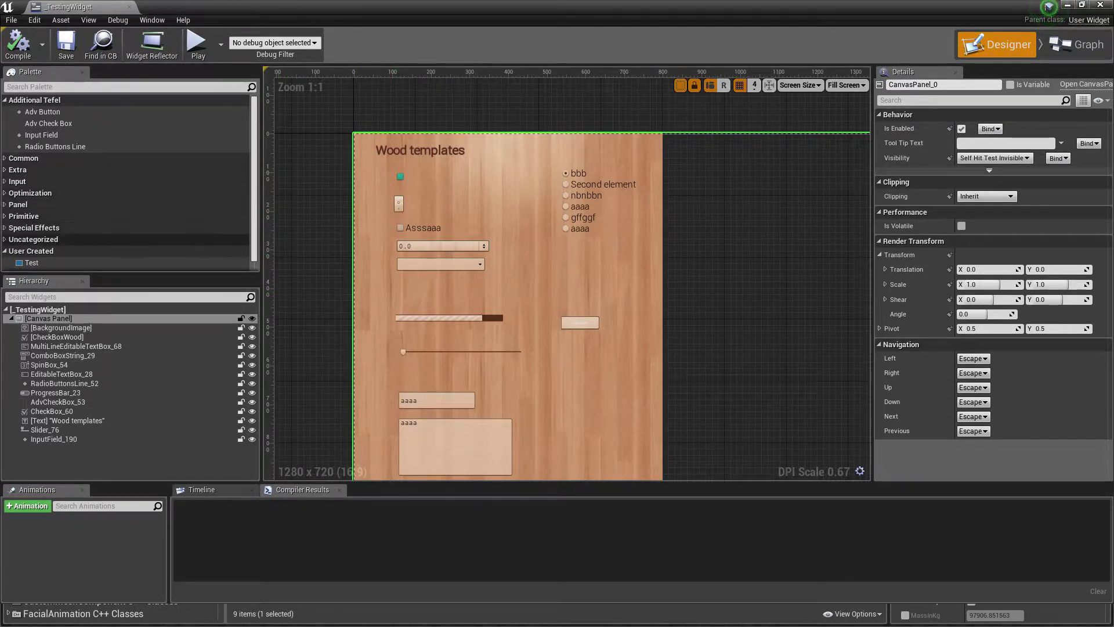
{"action": "right_click_drag", "start_coordinate": [677, 228], "coordinate": [666, 268]}
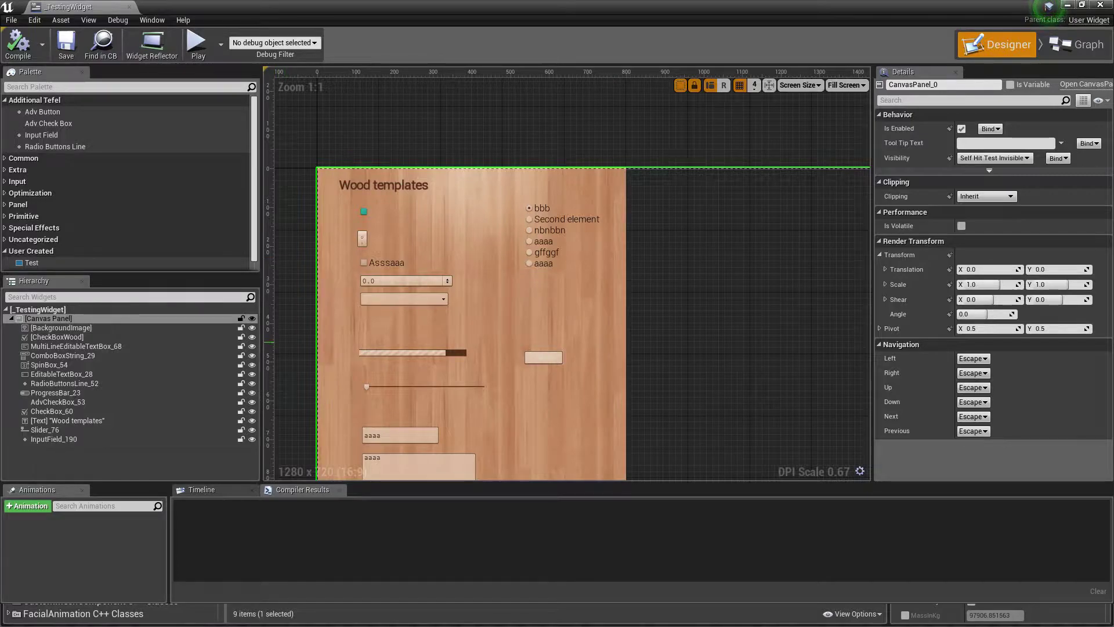
{"action": "left_click", "coordinate": [560, 232]}
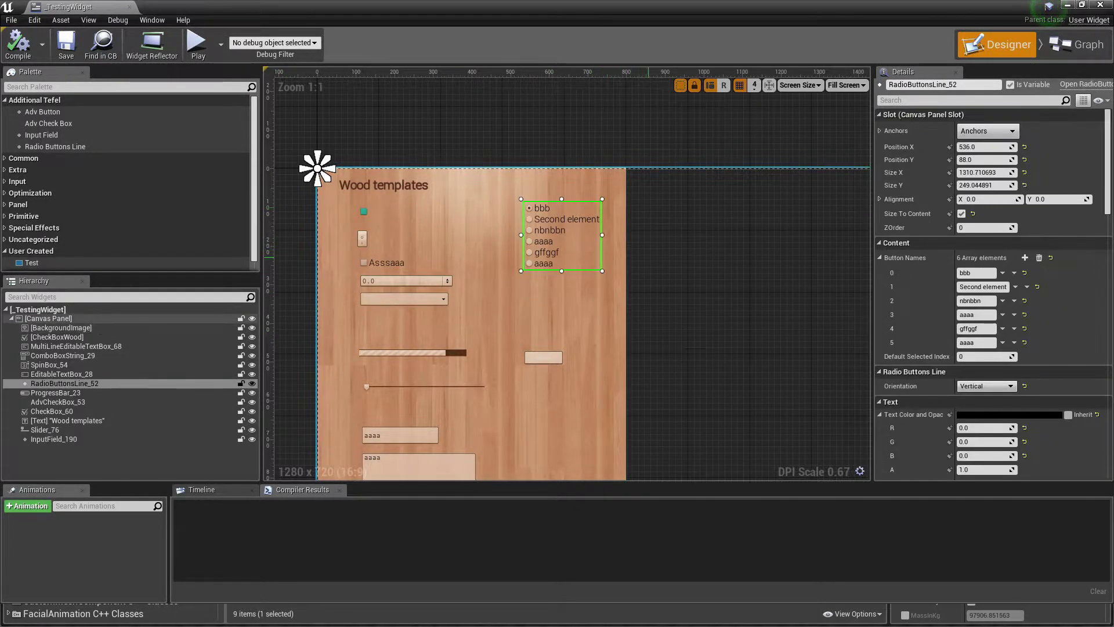
{"action": "right_click", "coordinate": [651, 257]}
{"action": "right_click_drag", "start_coordinate": [651, 257], "coordinate": [670, 206]}
{"action": "left_click", "coordinate": [579, 184]}
{"action": "left_click", "coordinate": [696, 217]}
{"action": "left_click", "coordinate": [582, 189]}
{"action": "left_click", "coordinate": [740, 198]}
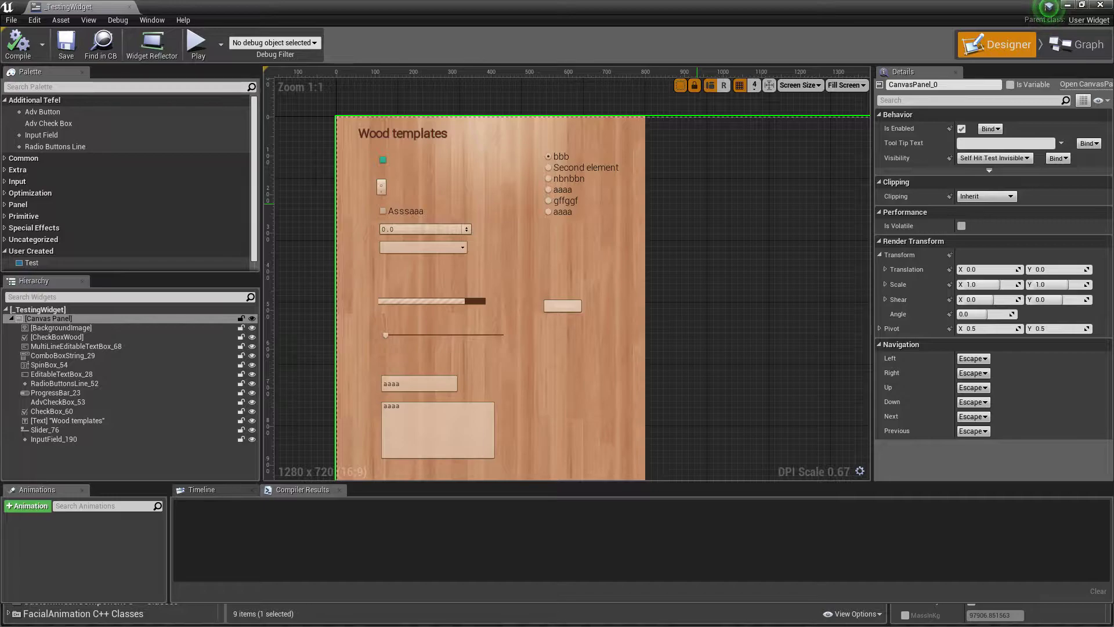
{"action": "left_click", "coordinate": [582, 184]}
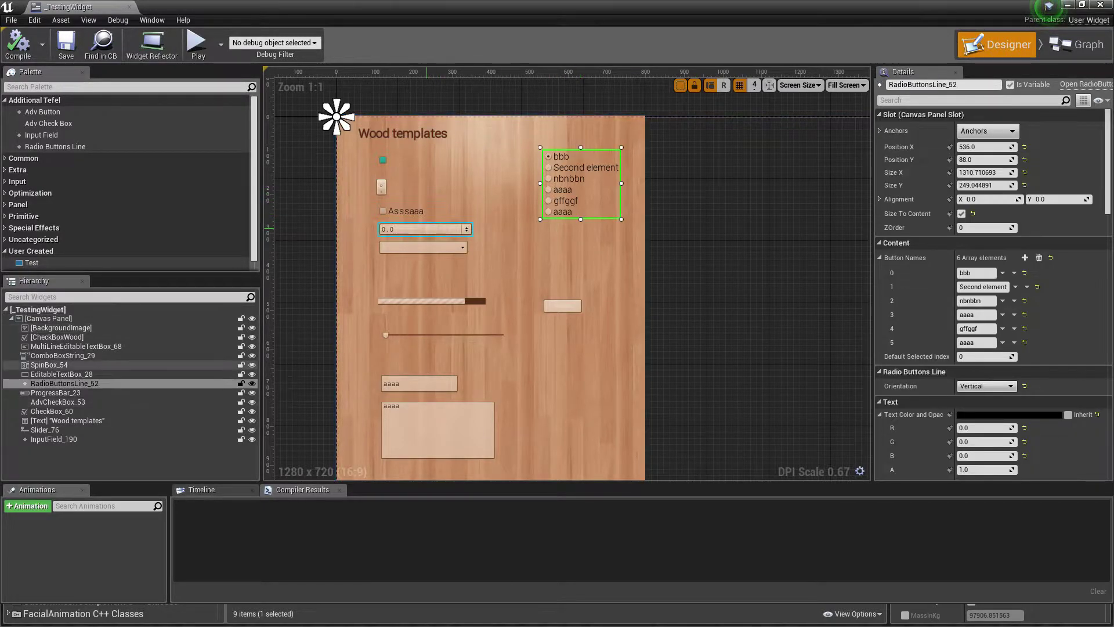
{"action": "left_click", "coordinate": [423, 229]}
{"action": "left_click", "coordinate": [505, 247]}
{"action": "left_click", "coordinate": [582, 184]}
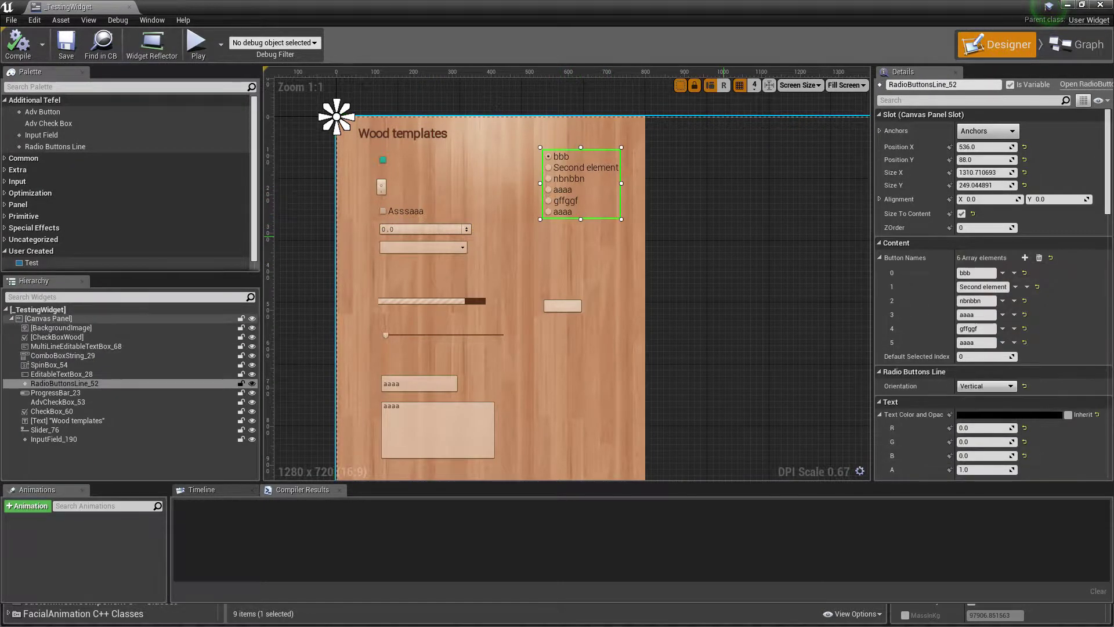
{"action": "left_click", "coordinate": [696, 180]}
{"action": "left_click", "coordinate": [590, 170]}
{"action": "left_click", "coordinate": [732, 210]}
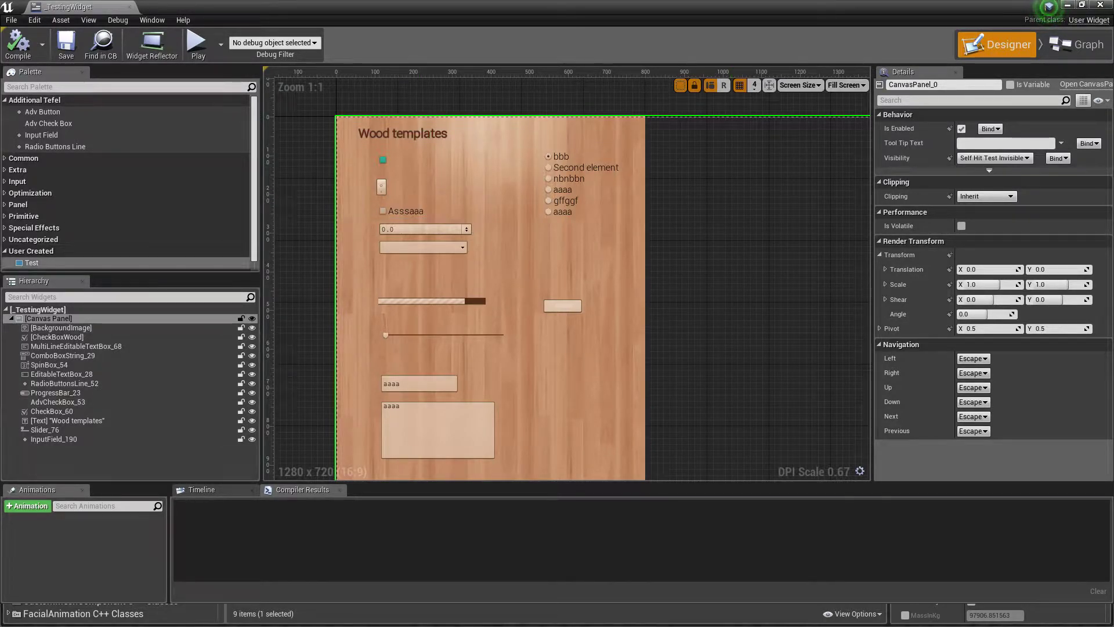
- Try to add the Test user widget to the canvas
{"action": "left_click", "coordinate": [31, 262]}
{"action": "left_click_drag", "start_coordinate": [54, 441], "coordinate": [53, 443]}
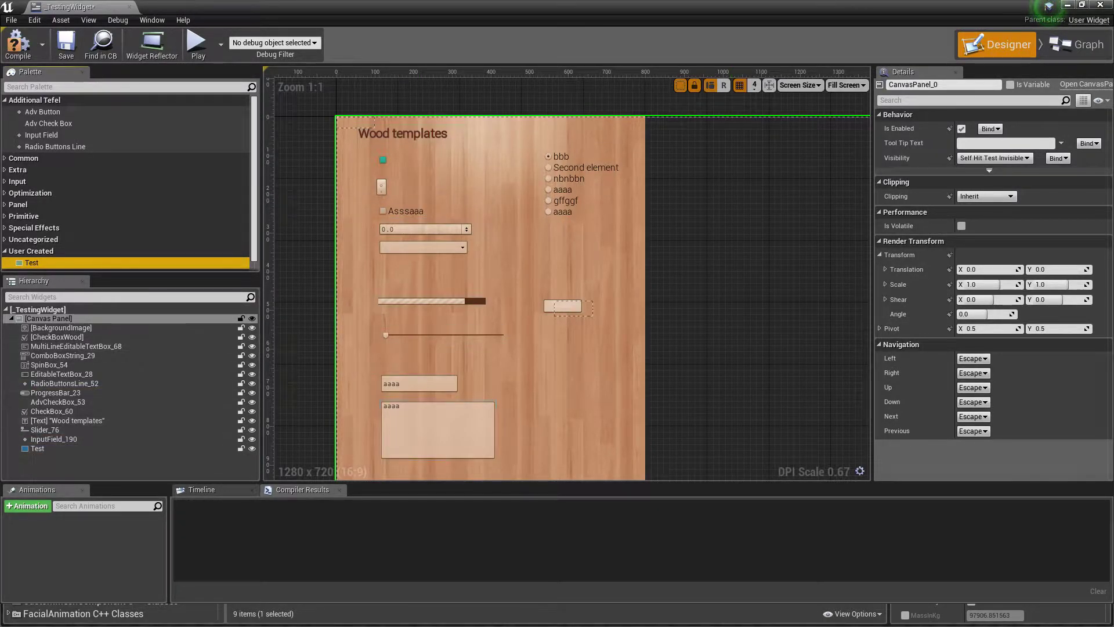
{"action": "left_click", "coordinate": [57, 336]}
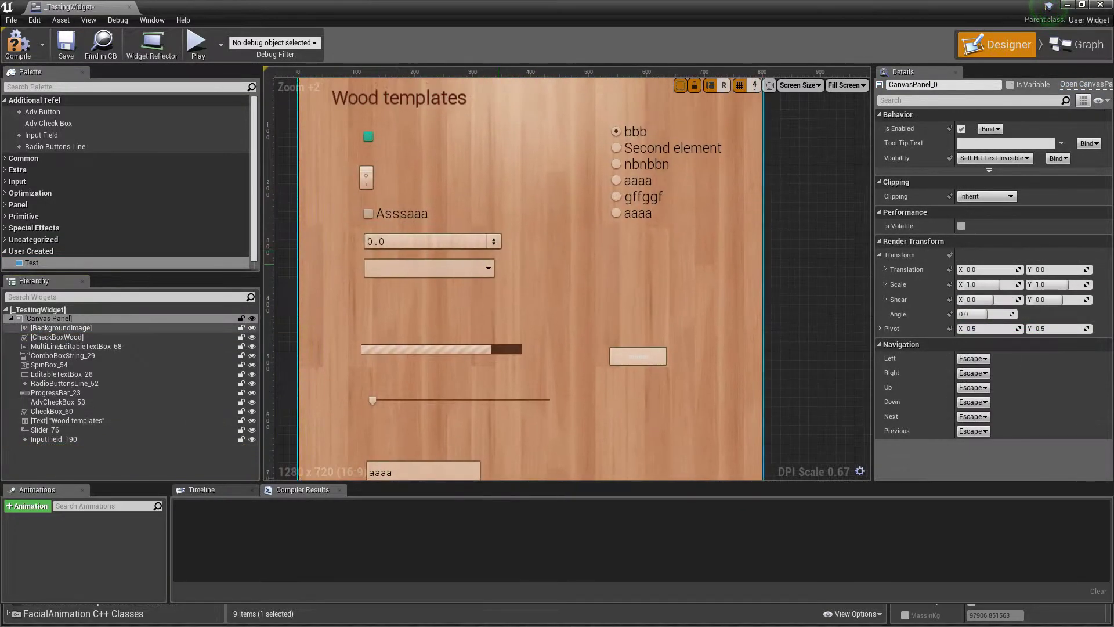
- Set the radio buttons list's default selected index to 2 and compile the widget
{"action": "left_click", "coordinate": [64, 383]}
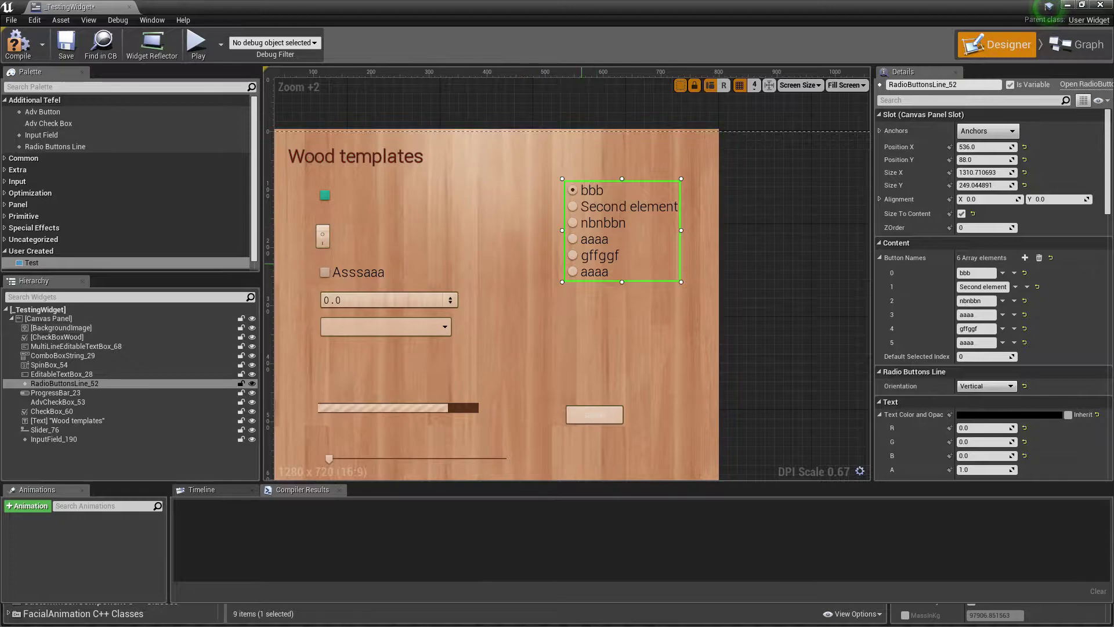
{"action": "right_click_drag", "start_coordinate": [618, 226], "coordinate": [566, 231]}
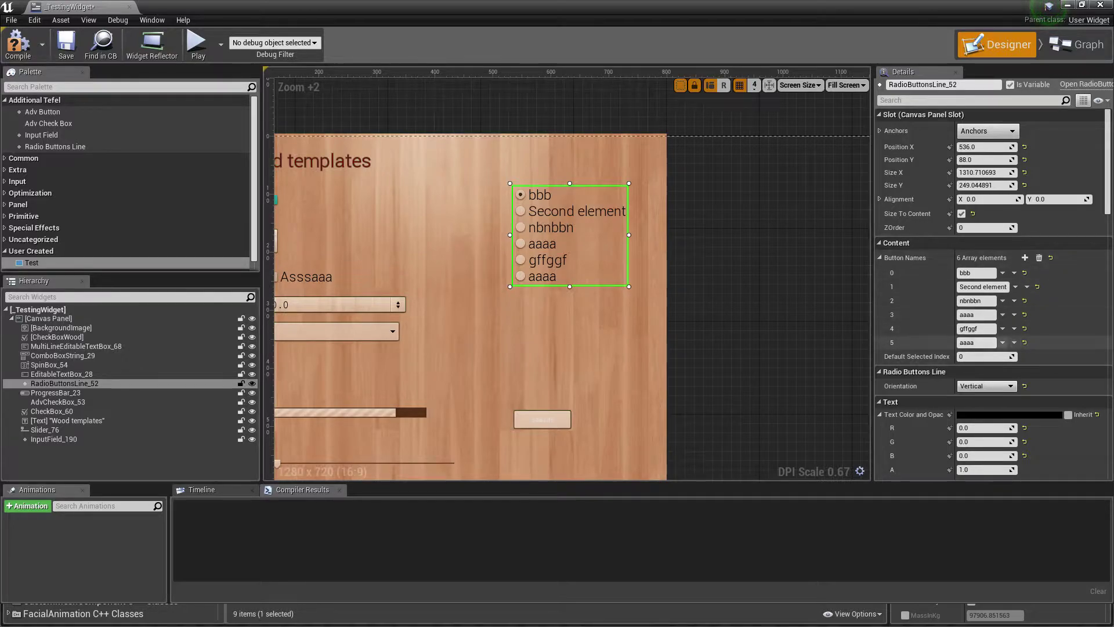
{"action": "left_click", "coordinate": [963, 356]}
{"action": "type", "text": "2"}
{"action": "key", "text": "Return"}
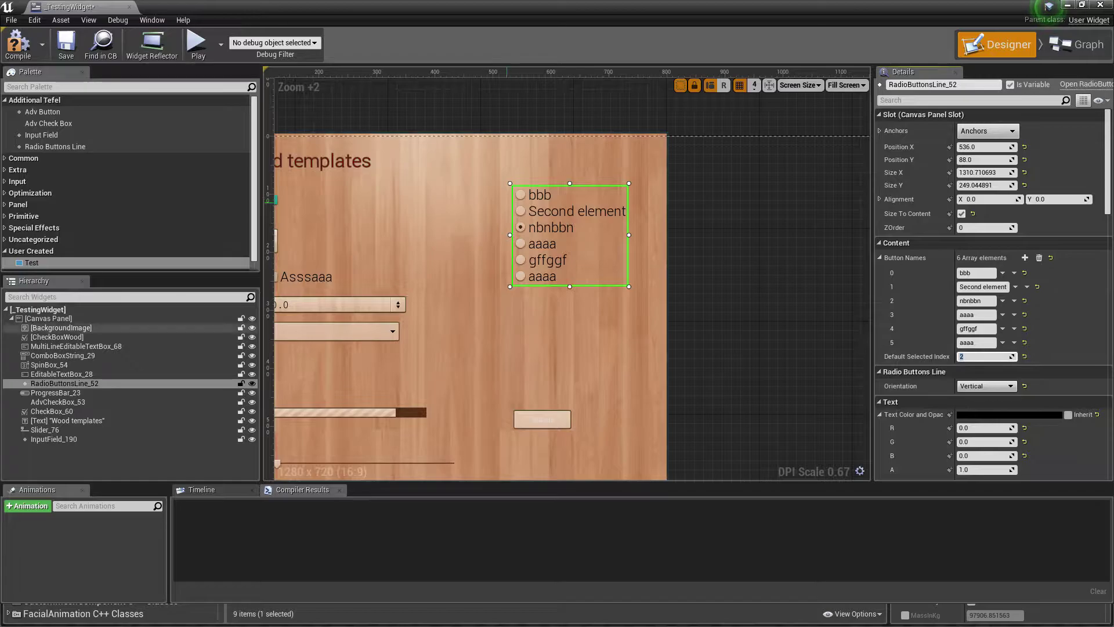
{"action": "left_click", "coordinate": [18, 44]}
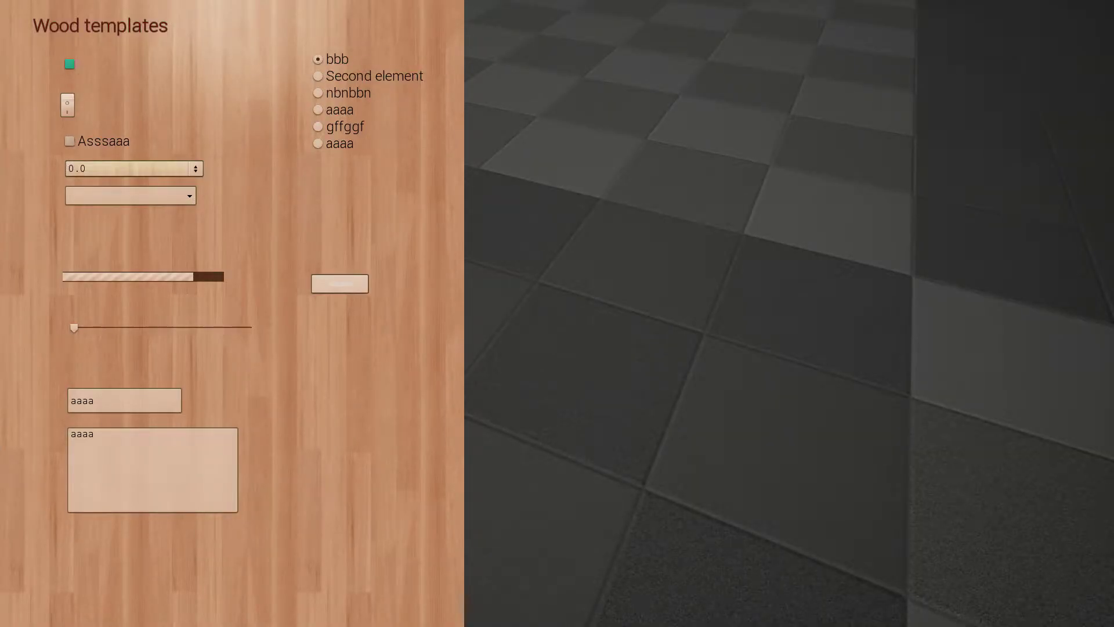
- In the running preview, raise the spin box to about 0.91 and choose bbbb in the drop-down list
{"action": "left_click_drag", "start_coordinate": [134, 169], "coordinate": [180, 168]}
{"action": "left_click", "coordinate": [130, 195]}
{"action": "left_click", "coordinate": [131, 212]}
{"action": "left_click", "coordinate": [131, 196]}
{"action": "left_click", "coordinate": [130, 212]}
{"action": "left_click", "coordinate": [131, 196]}
{"action": "left_click", "coordinate": [116, 222]}
- Try focusing the single-line text box and the button in the preview, and end the play session
{"action": "left_click", "coordinate": [124, 400]}
{"action": "left_click", "coordinate": [340, 283]}
{"action": "key", "text": "Tab"}
{"action": "key", "text": "Tab"}
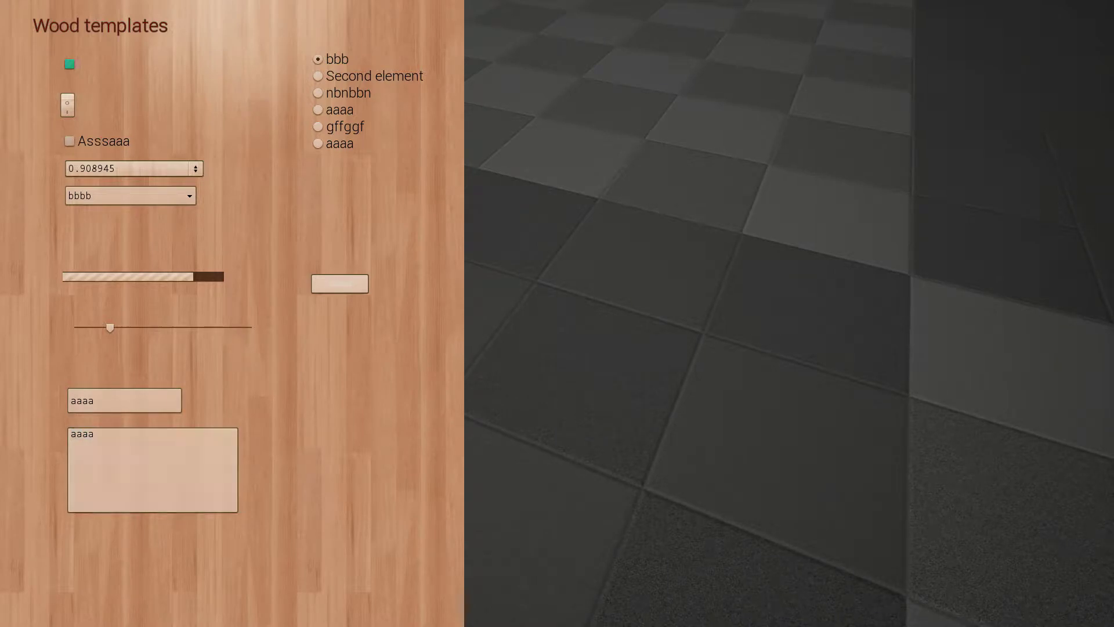
{"action": "key", "text": "Escape"}
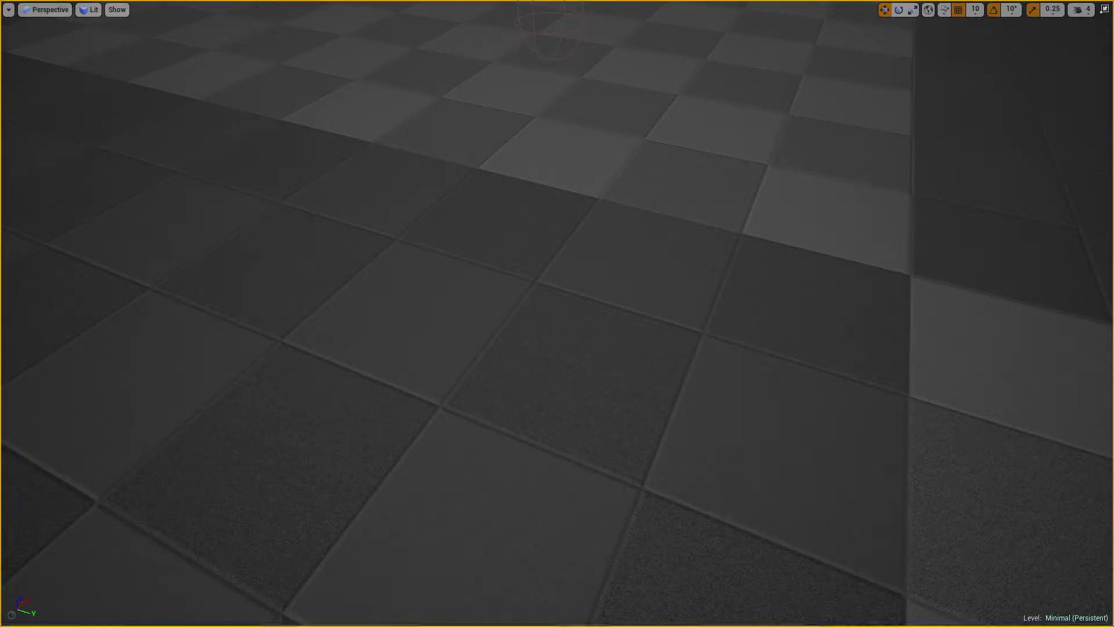
- Create a widget blueprint named Button in the Content folder, enlarging the content browser area
{"action": "key", "text": "g"}
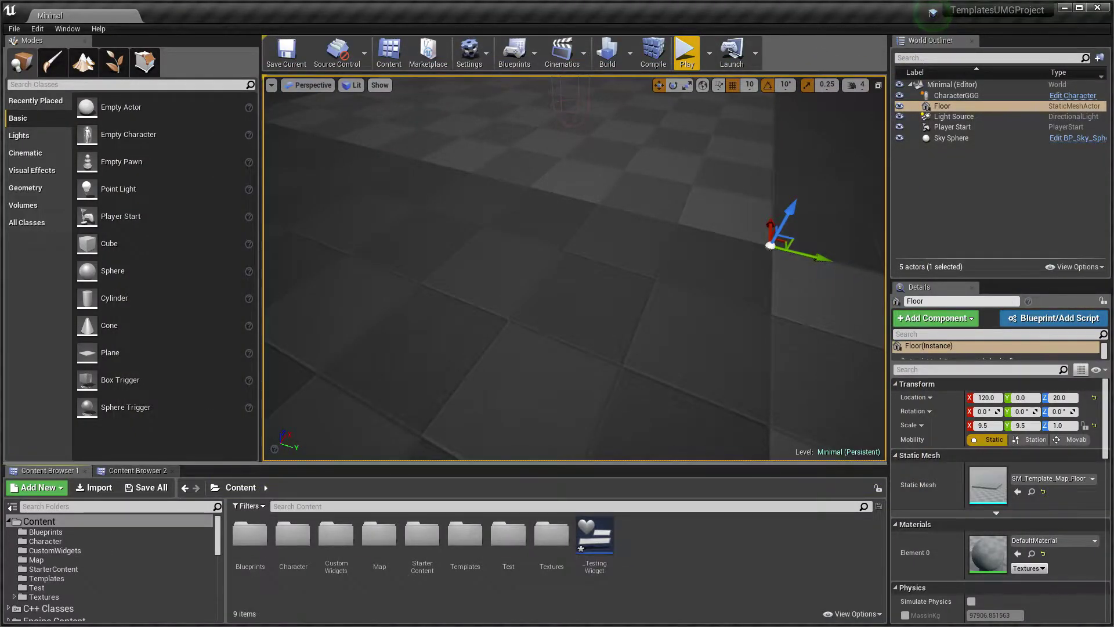
{"action": "left_click_drag", "start_coordinate": [587, 463], "coordinate": [581, 320]}
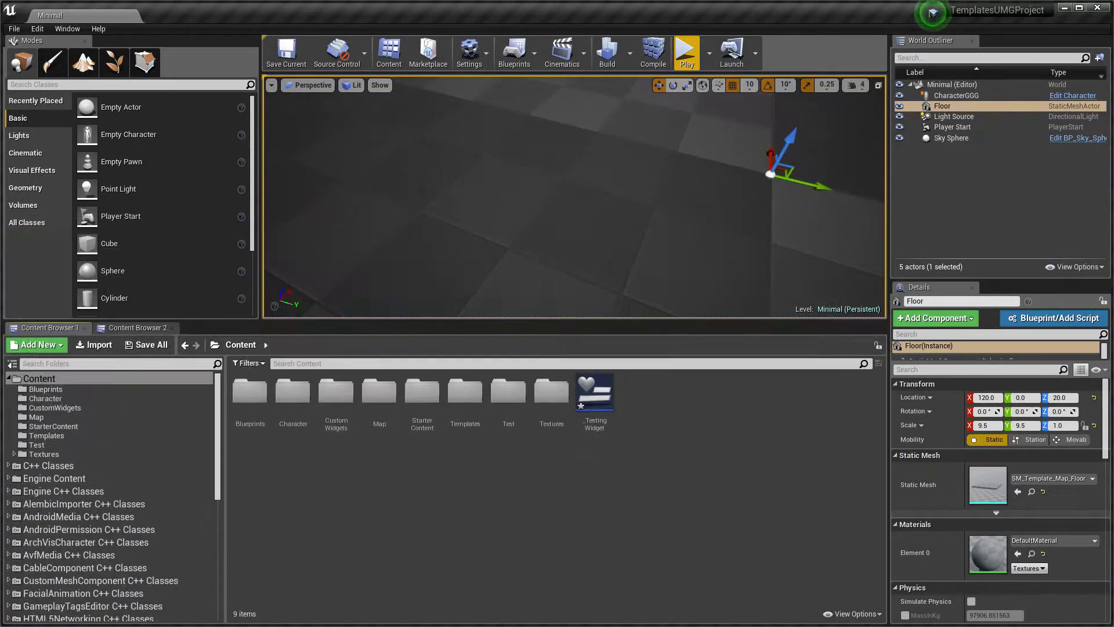
{"action": "right_click", "coordinate": [639, 394]}
{"action": "mouse_move", "coordinate": [671, 387]}
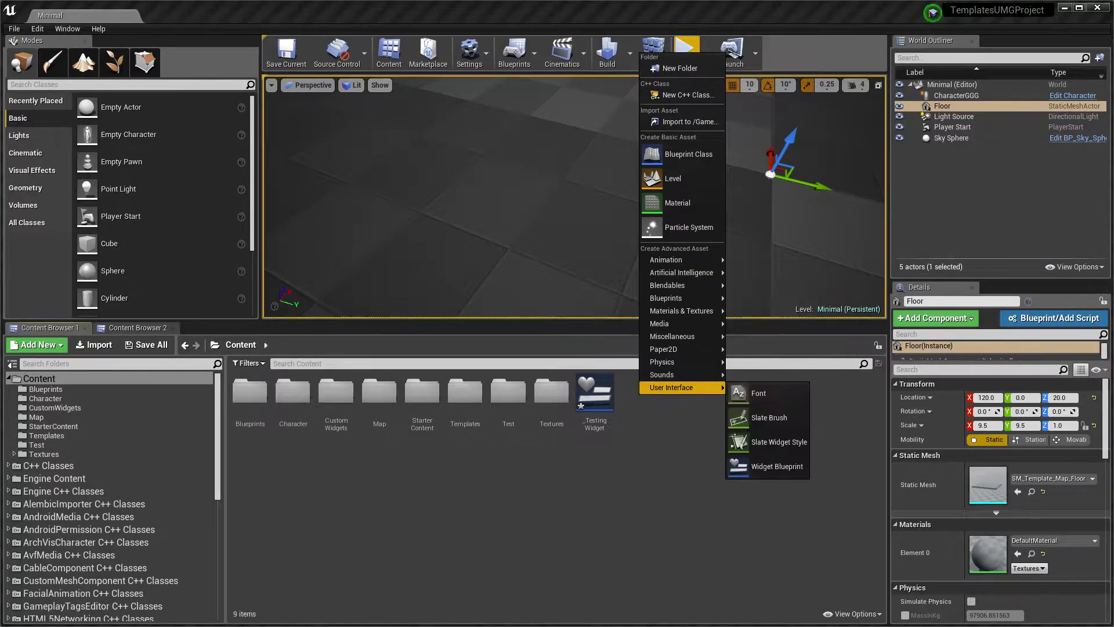
{"action": "left_click", "coordinate": [777, 466]}
{"action": "type", "text": "Button"}
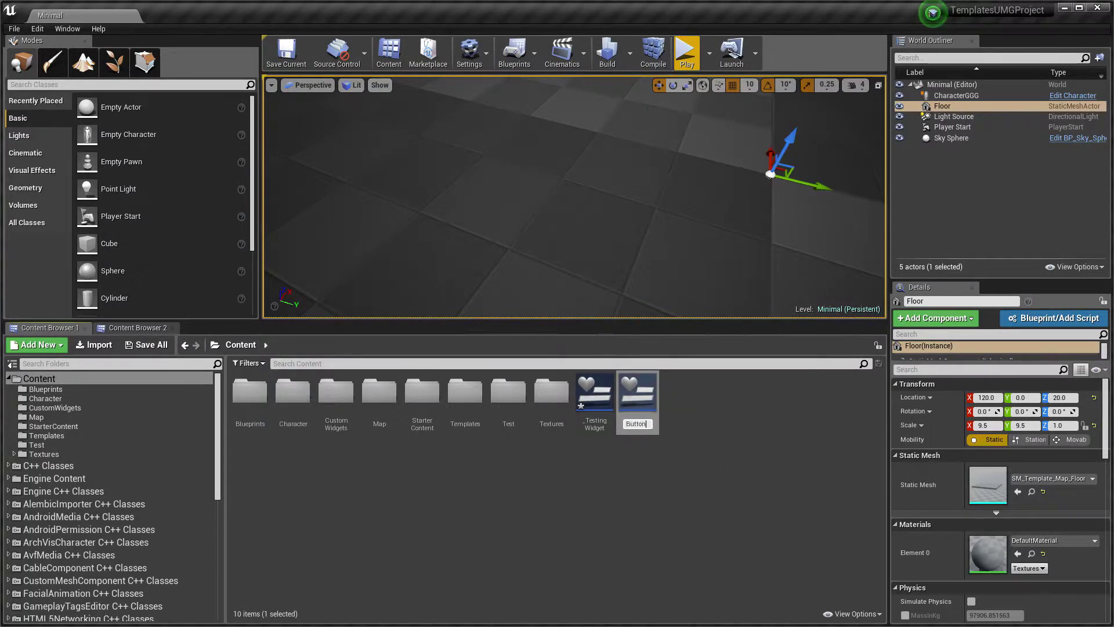
{"action": "key", "text": "Return"}
- Open the Button widget blueprint and place a common Button widget near the middle of the canvas
{"action": "double_click", "coordinate": [637, 400]}
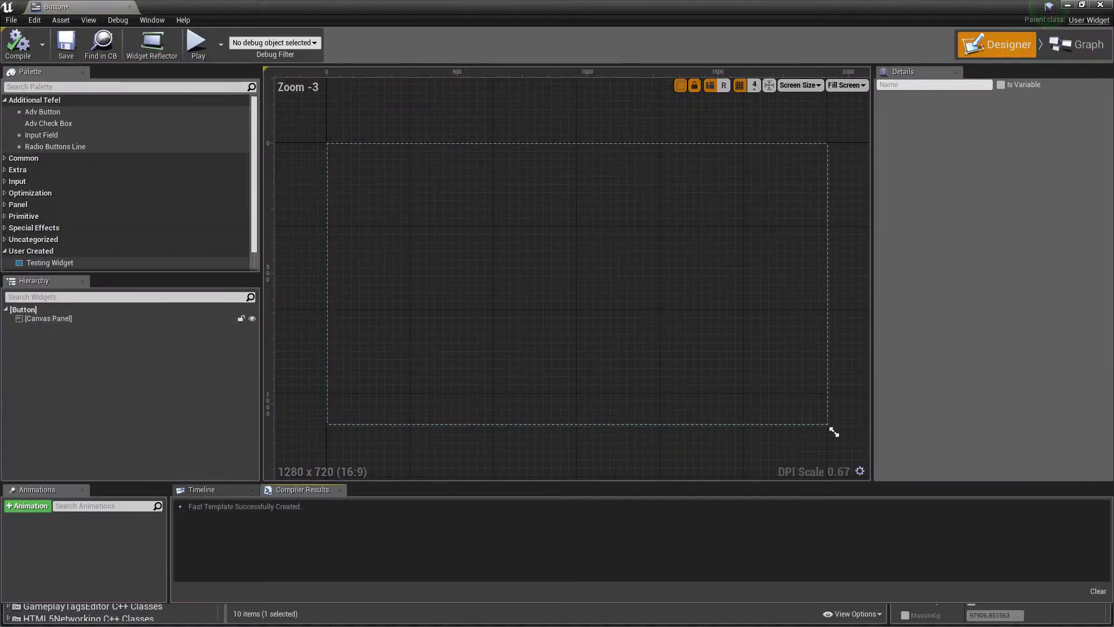
{"action": "left_click", "coordinate": [117, 86]}
{"action": "type", "text": "buyy"}
{"action": "key", "text": "BackSpace"}
{"action": "key", "text": "BackSpace"}
{"action": "left_click_drag", "start_coordinate": [35, 146], "coordinate": [540, 268]}
- Try to replace the canvas panel with its child button
{"action": "left_click", "coordinate": [48, 318]}
{"action": "right_click", "coordinate": [47, 319]}
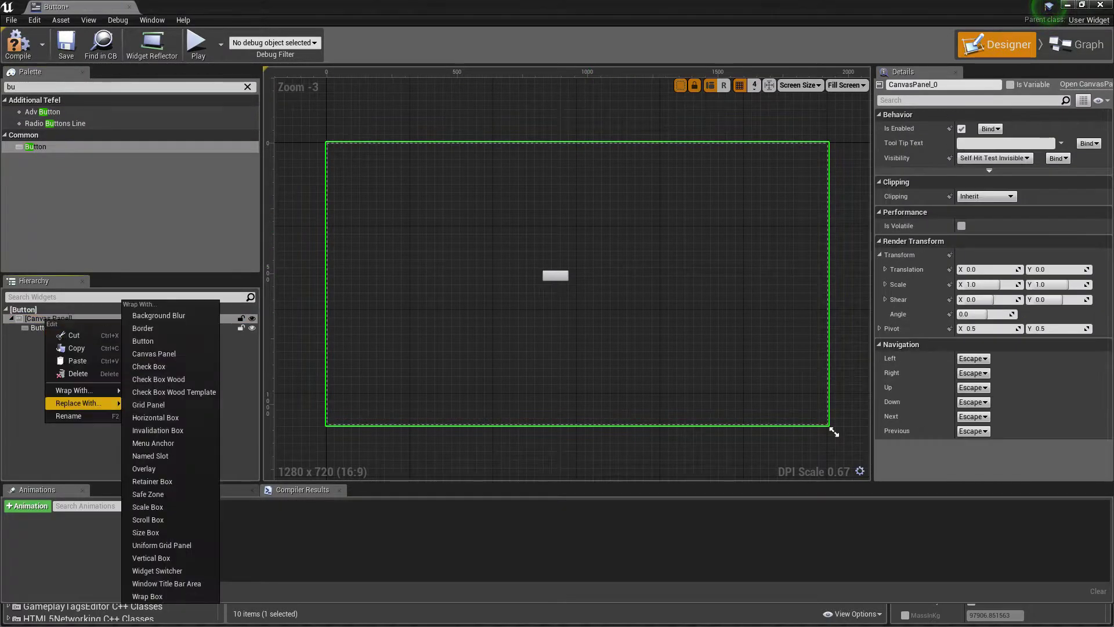
{"action": "mouse_move", "coordinate": [83, 403]}
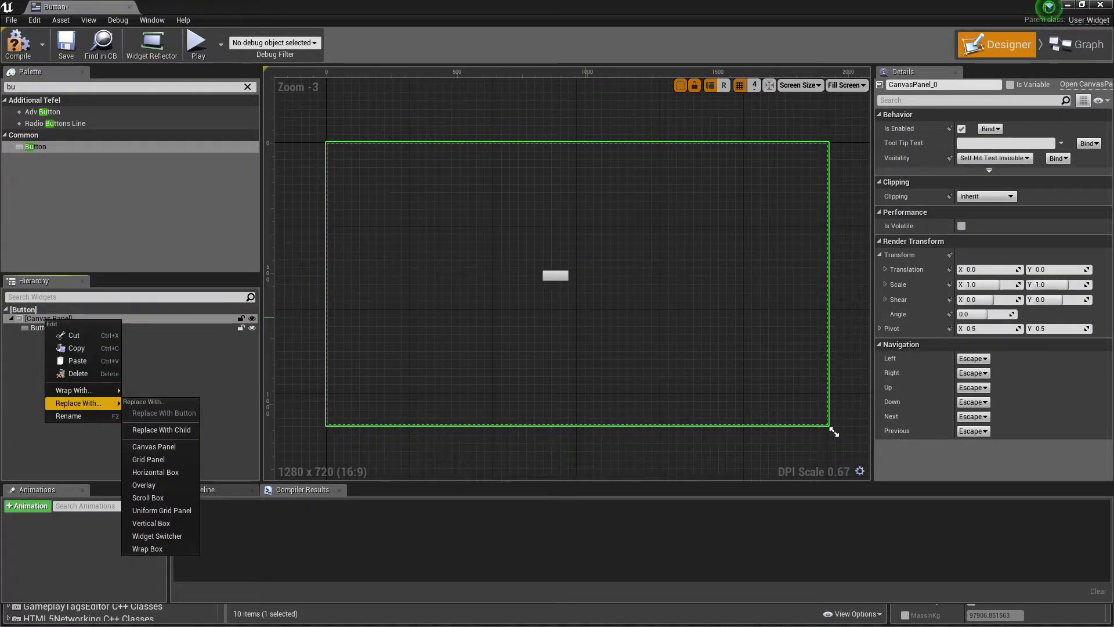
{"action": "left_click", "coordinate": [152, 430]}
- Anchor the button to stretch across the whole canvas and set its left, top, right and bottom offsets to 0
{"action": "left_click", "coordinate": [555, 275]}
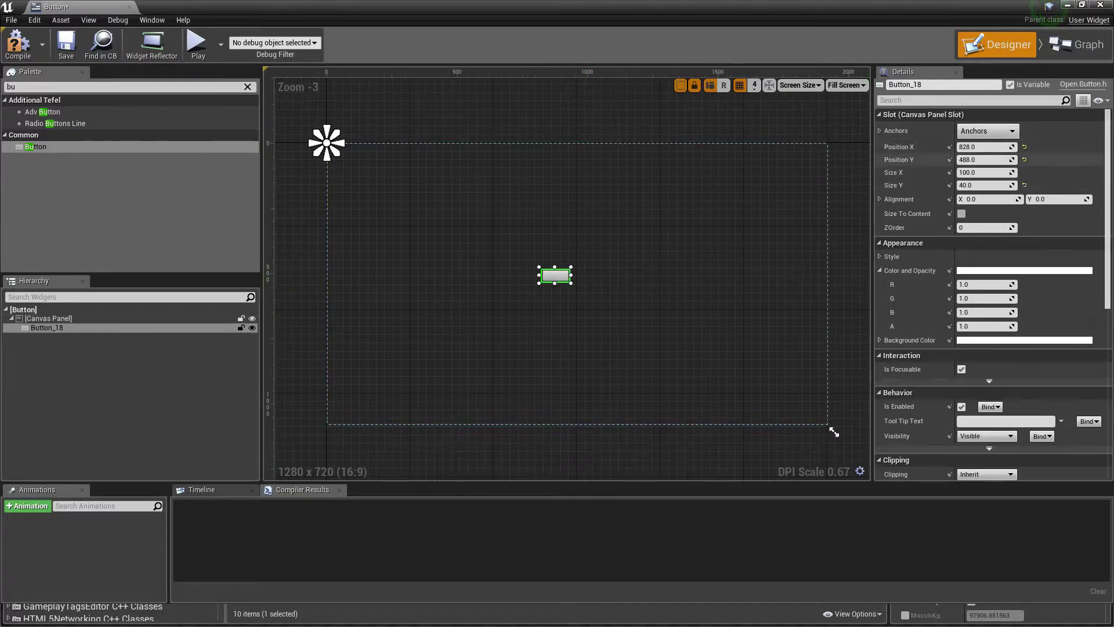
{"action": "left_click", "coordinate": [987, 131]}
{"action": "left_click", "coordinate": [1091, 281]}
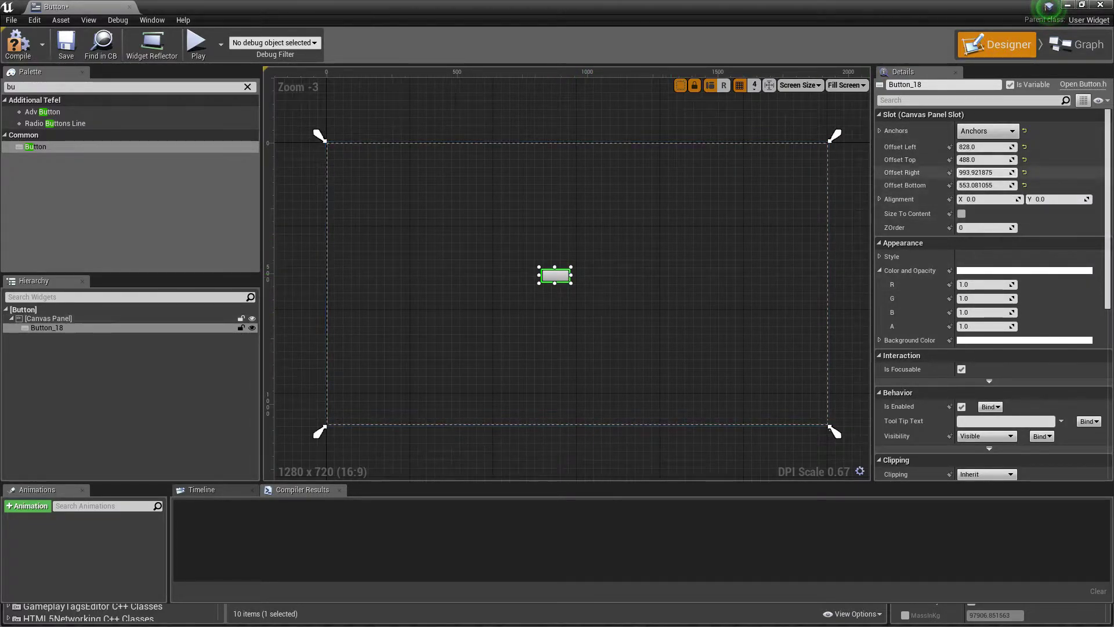
{"action": "left_click", "coordinate": [977, 146]}
{"action": "type", "text": "0"}
{"action": "key", "text": "Tab"}
{"action": "type", "text": "0"}
{"action": "key", "text": "Tab"}
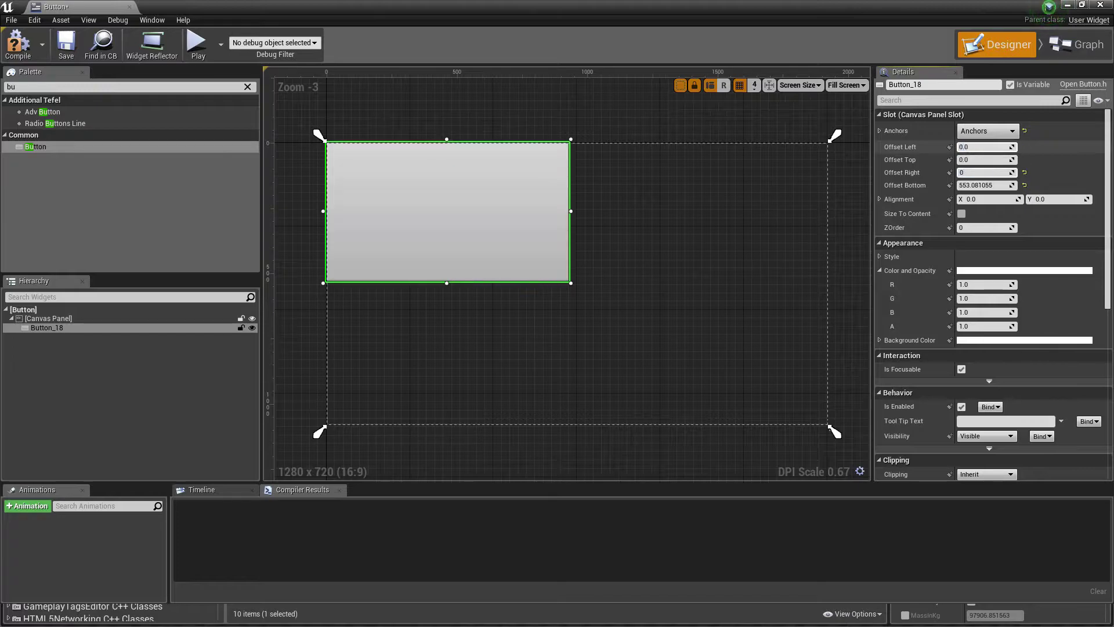
{"action": "type", "text": "0"}
{"action": "key", "text": "Tab"}
{"action": "type", "text": "0"}
{"action": "key", "text": "Return"}
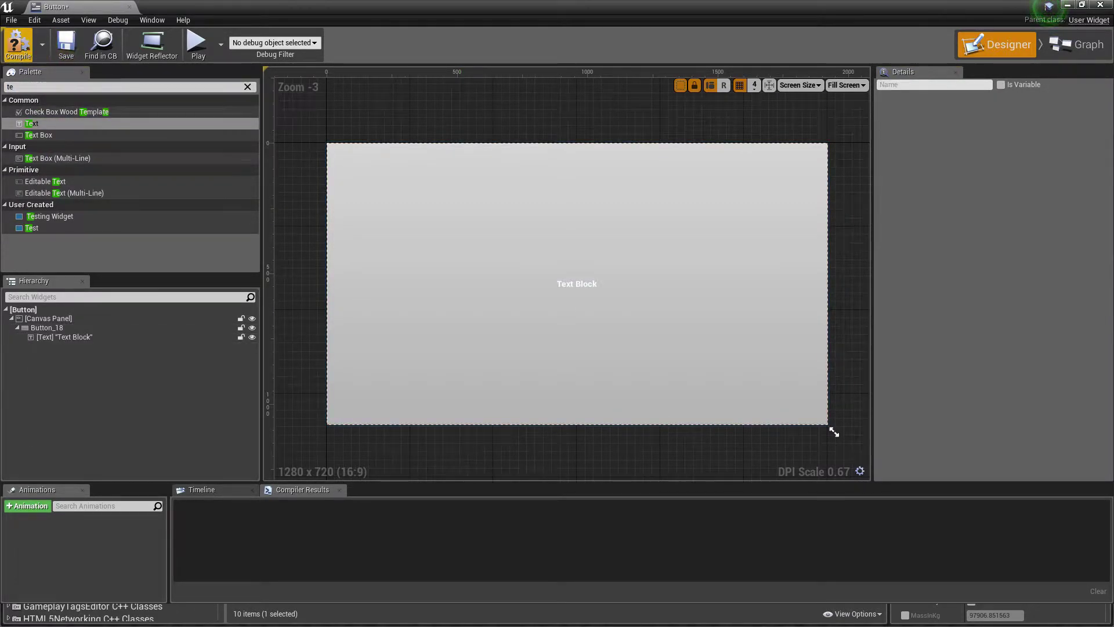
- Save the Button widget and add an OnClicked event for the button that fills the canvas
{"action": "key", "text": "ctrl+s"}
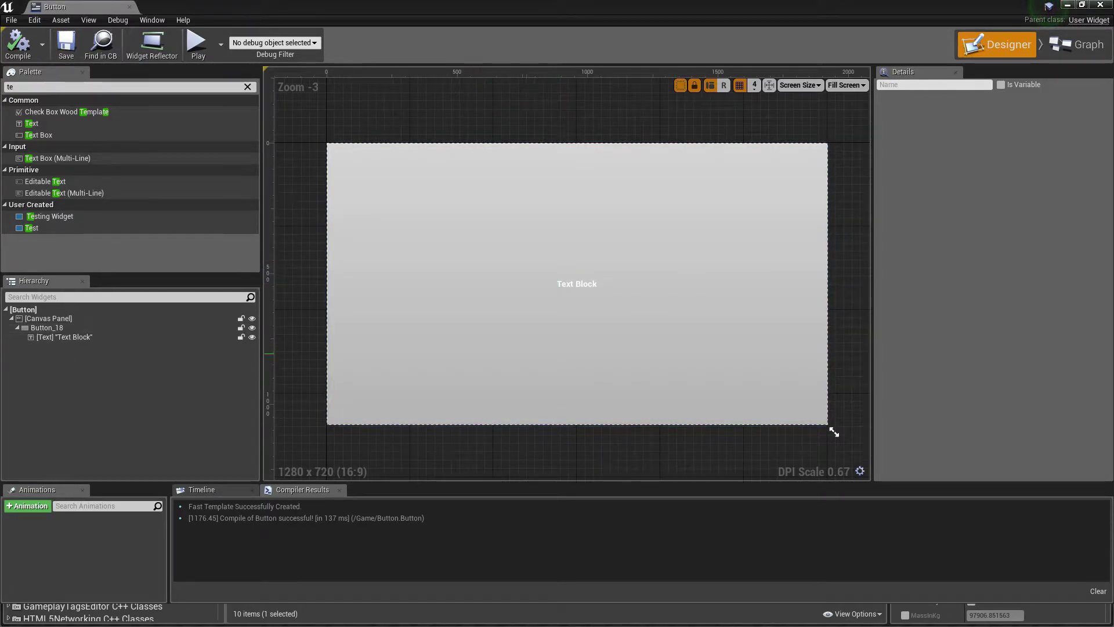
{"action": "left_click", "coordinate": [46, 327]}
{"action": "left_click", "coordinate": [833, 432]}
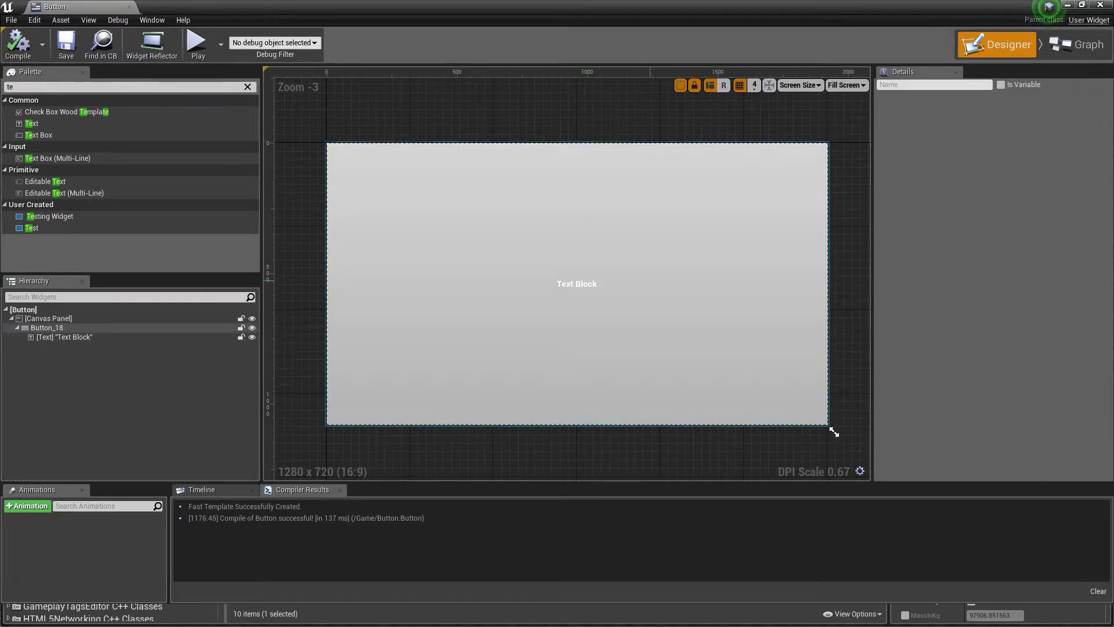
{"action": "right_click_drag", "start_coordinate": [834, 433], "coordinate": [796, 411]}
{"action": "left_click", "coordinate": [796, 410]}
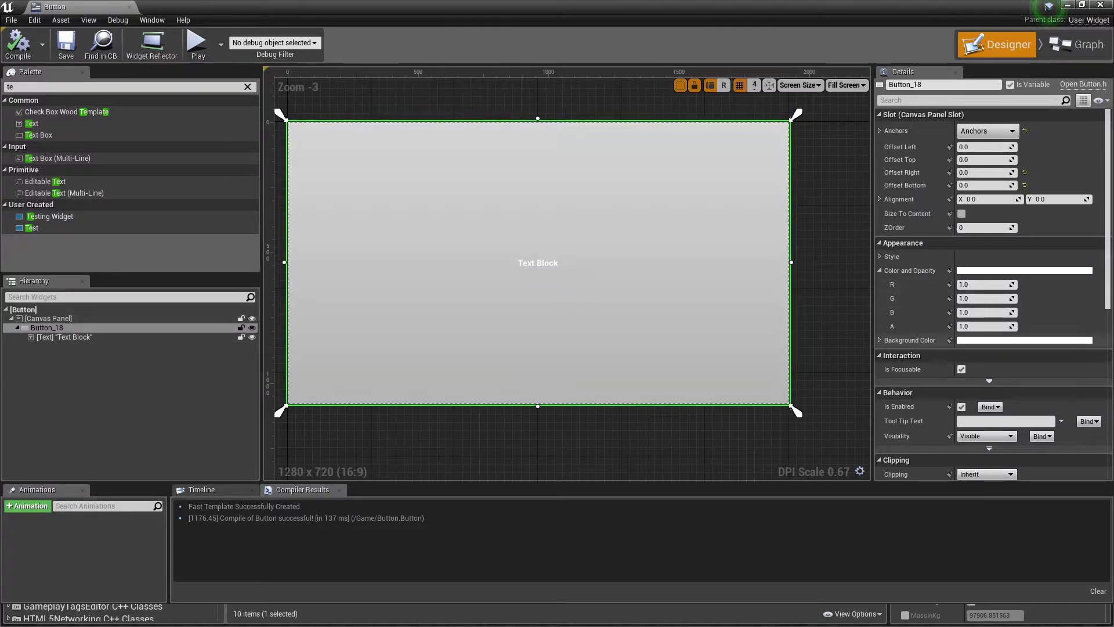
{"action": "scroll", "coordinate": [993, 348], "scroll_direction": "down", "scroll_amount": 5}
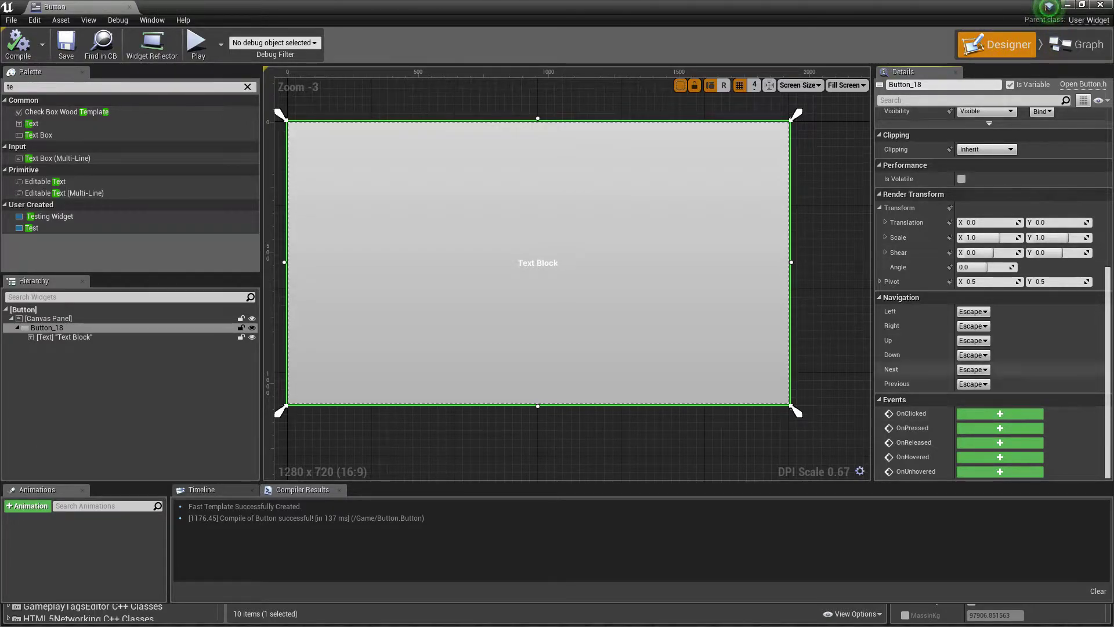
{"action": "left_click", "coordinate": [1000, 413]}
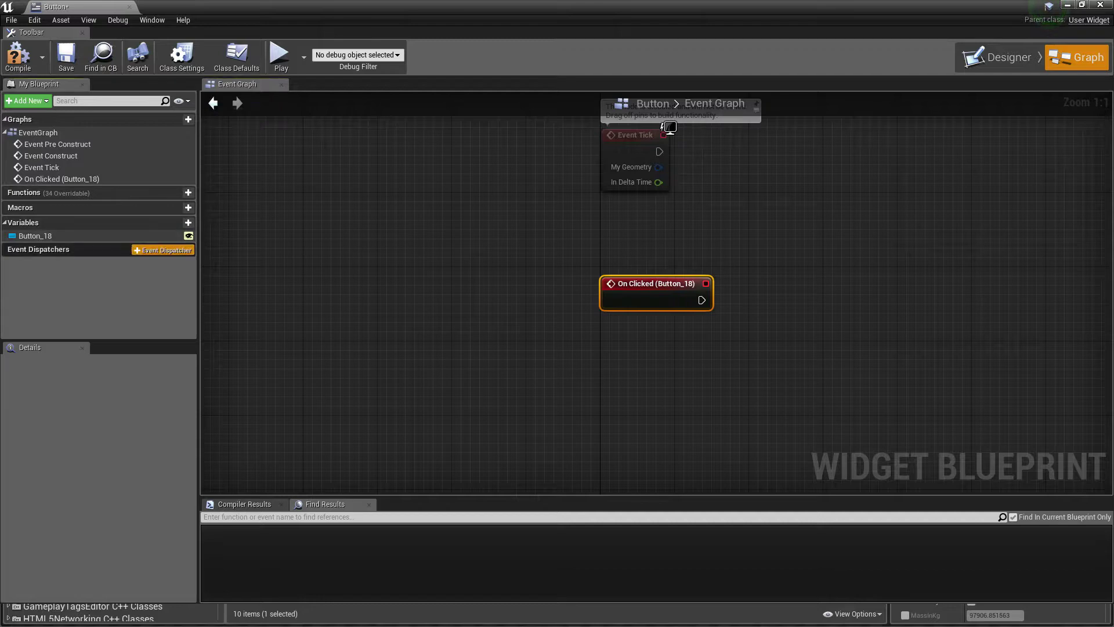
- Add an event dispatcher with its default name, called from the button's On Clicked event, and compile and close the blueprint
{"action": "left_click", "coordinate": [188, 249]}
{"action": "key", "text": "Return"}
{"action": "left_click_drag", "start_coordinate": [57, 262], "coordinate": [803, 283]}
{"action": "left_click", "coordinate": [779, 309]}
{"action": "right_click_drag", "start_coordinate": [897, 299], "coordinate": [822, 432]}
{"action": "left_click", "coordinate": [822, 432]}
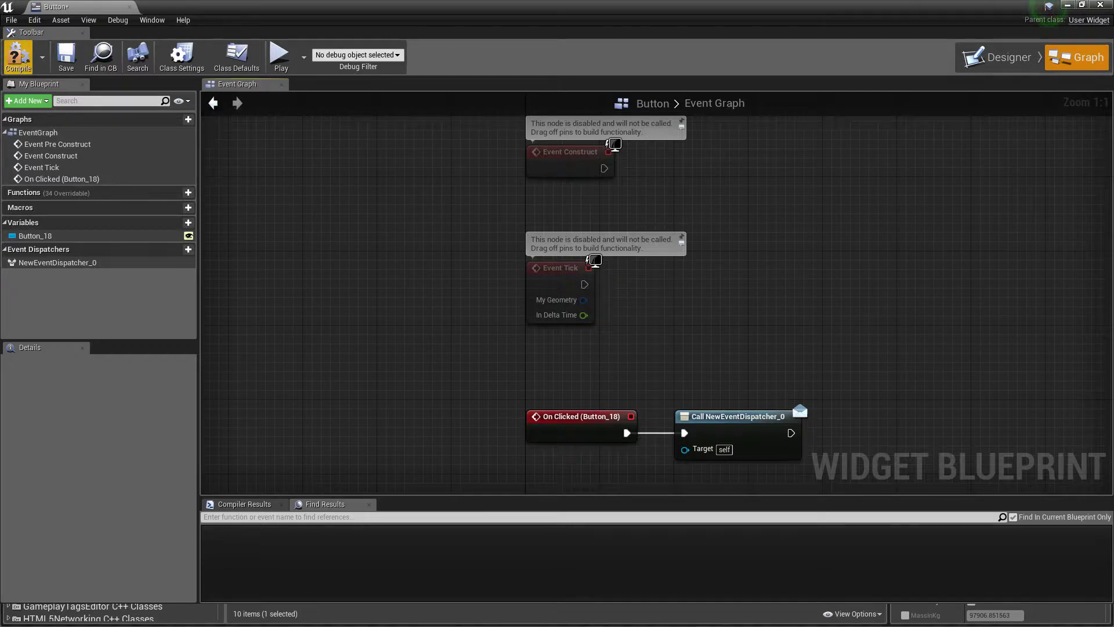
{"action": "left_click", "coordinate": [18, 56]}
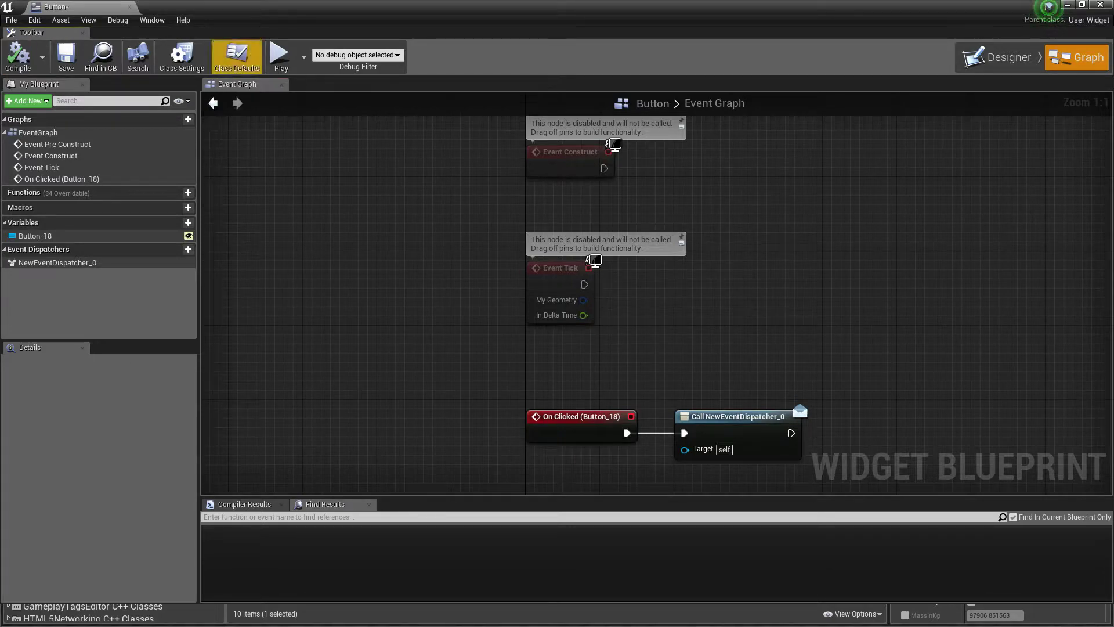
{"action": "left_click", "coordinate": [1100, 5]}
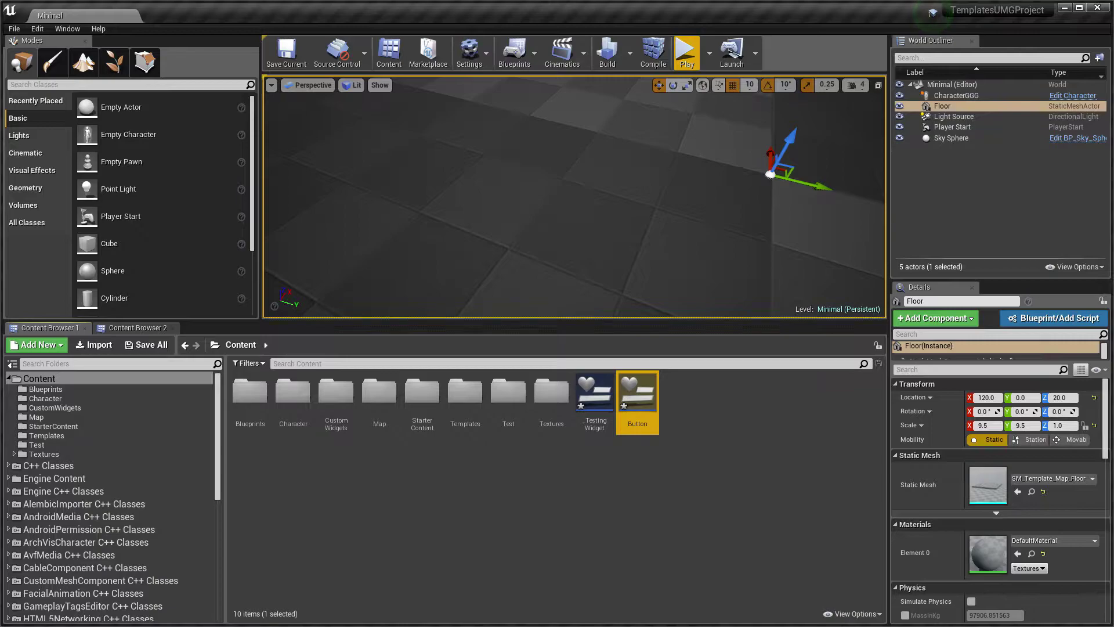
- Open the _TestingWidget blueprint and inspect the CheckBoxWood widget in its wood template layout
{"action": "double_click", "coordinate": [595, 401]}
{"action": "left_click", "coordinate": [57, 336]}
{"action": "left_click", "coordinate": [49, 365]}
{"action": "left_click", "coordinate": [56, 336]}
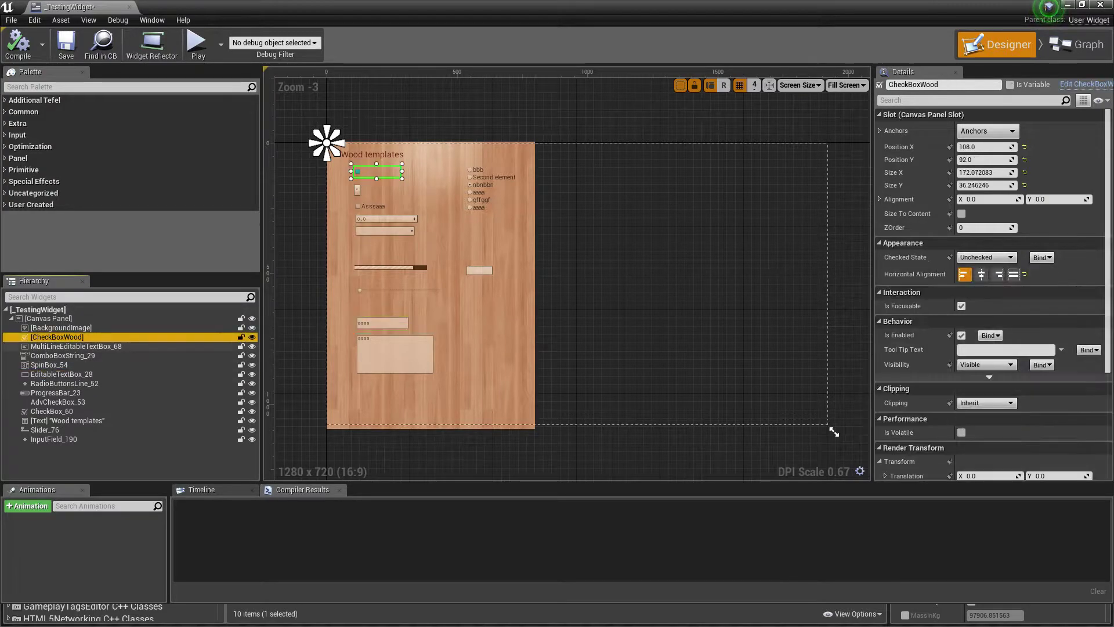
{"action": "scroll", "coordinate": [293, 345], "scroll_direction": "up", "scroll_amount": 1}
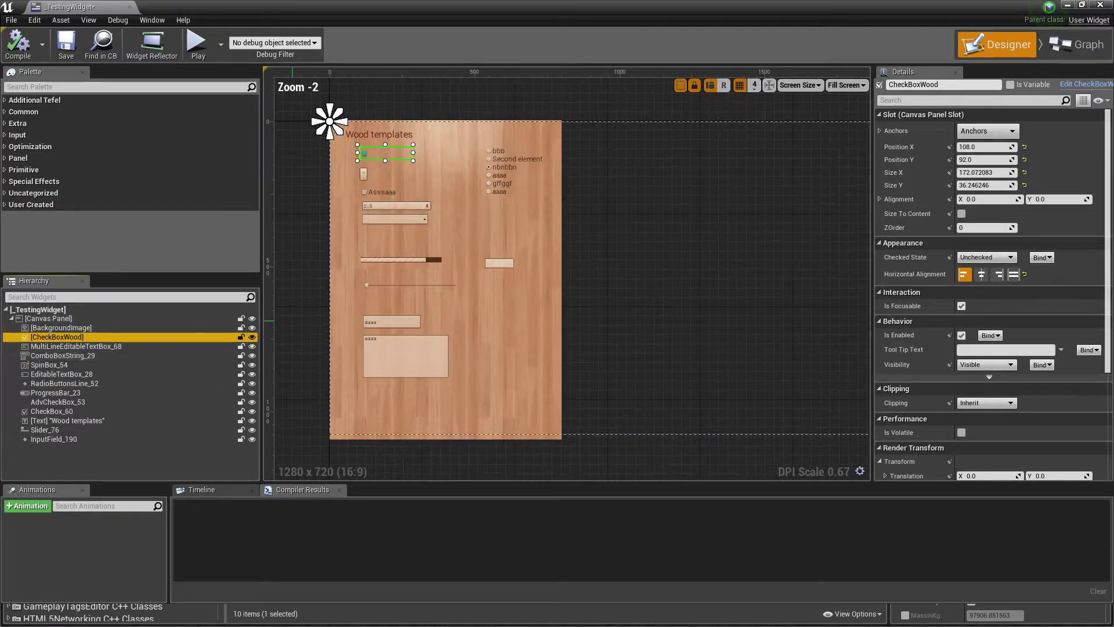
{"action": "right_click_drag", "start_coordinate": [375, 229], "coordinate": [417, 241]}
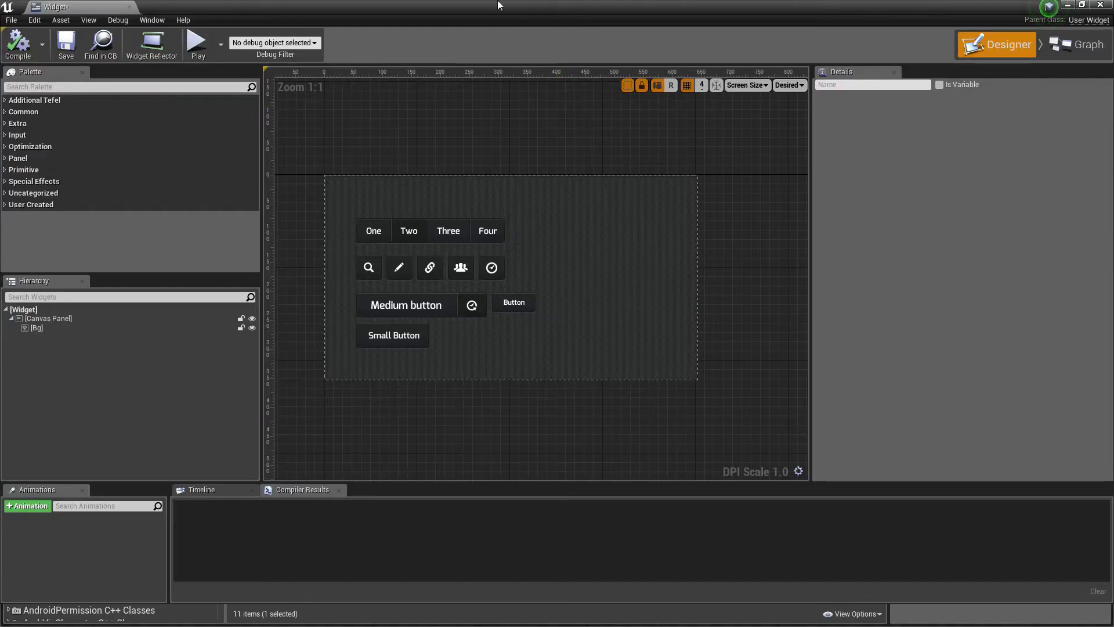
{"action": "left_click", "coordinate": [55, 87]}
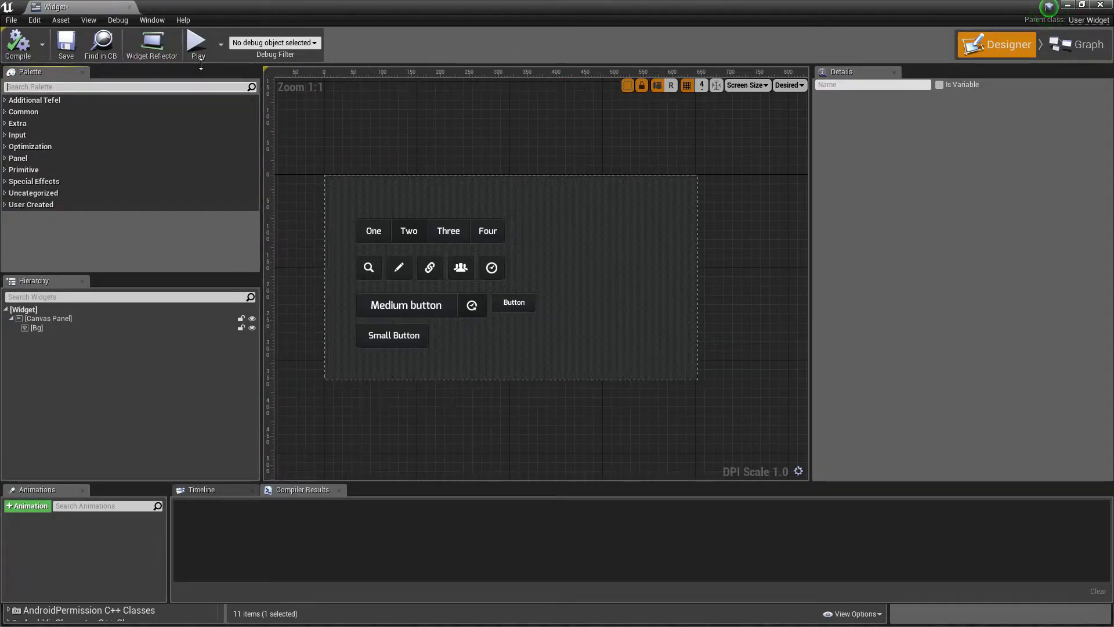
{"action": "right_click_drag", "start_coordinate": [530, 166], "coordinate": [493, 152]}
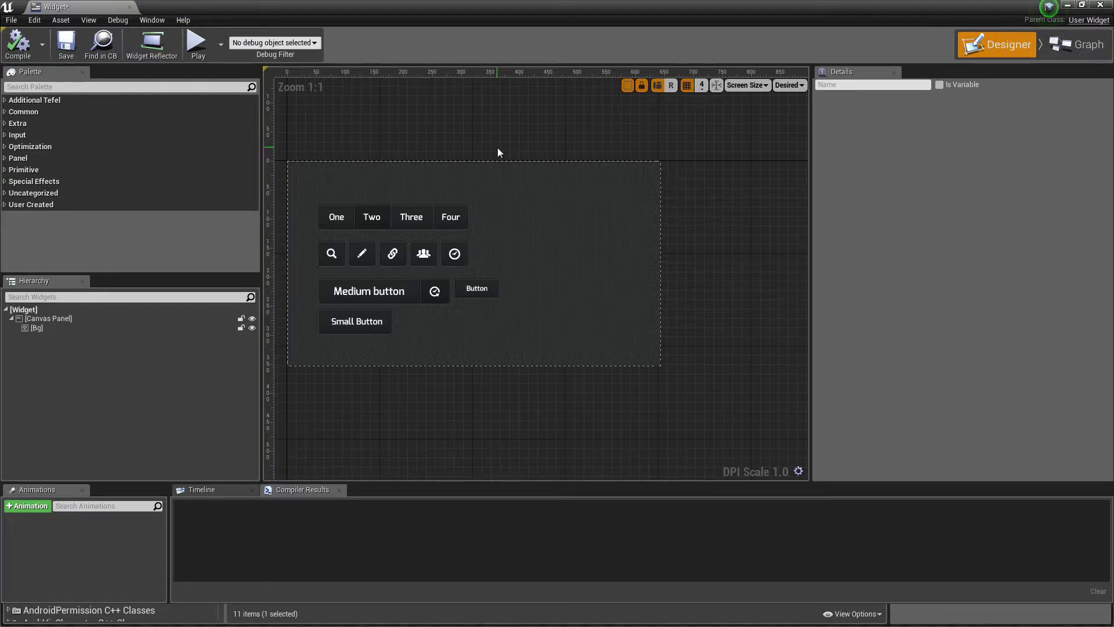
{"action": "right_click_drag", "start_coordinate": [524, 165], "coordinate": [585, 159]}
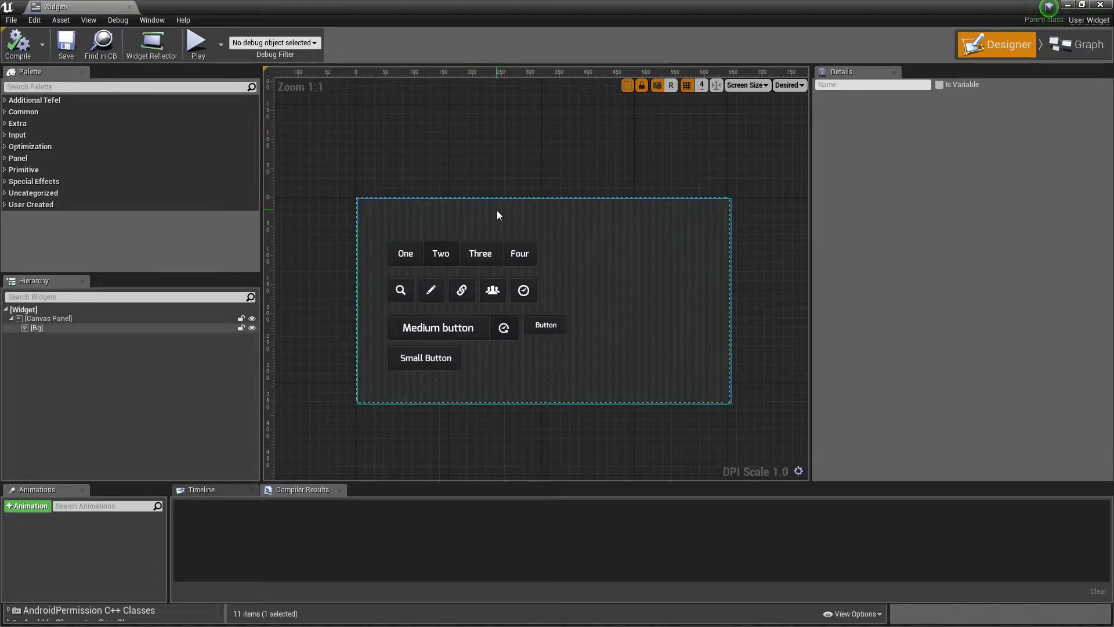
{"action": "right_click_drag", "start_coordinate": [677, 199], "coordinate": [660, 149]}
{"action": "left_click", "coordinate": [416, 97]}
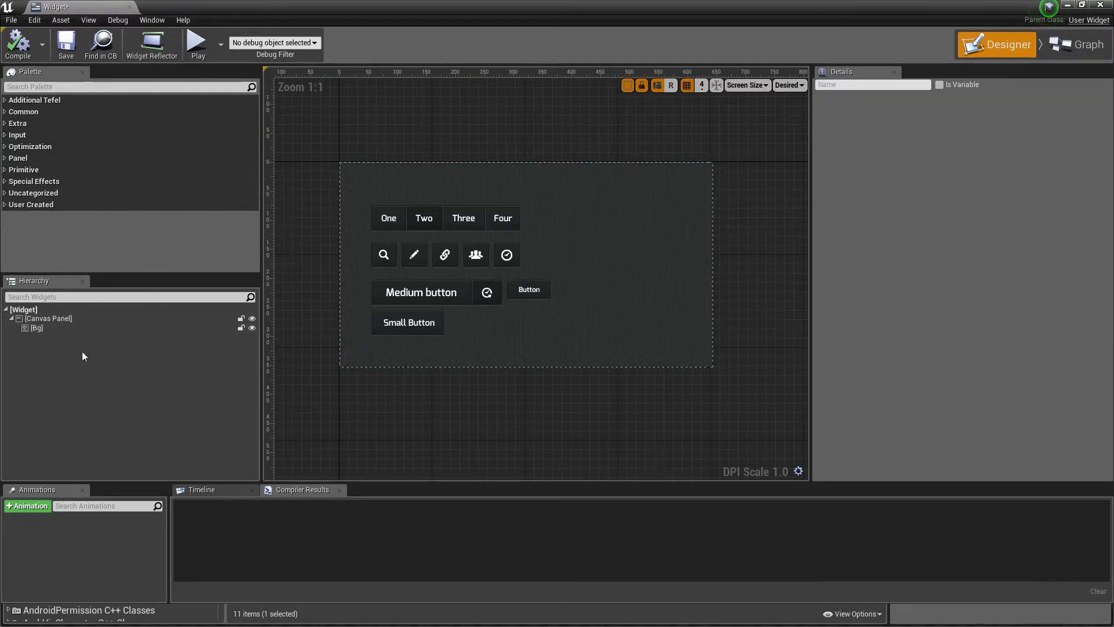
{"action": "left_click", "coordinate": [54, 329]}
{"action": "right_click_drag", "start_coordinate": [514, 160], "coordinate": [520, 174]}
{"action": "scroll", "coordinate": [519, 174], "scroll_direction": "up", "scroll_amount": 1}
{"action": "left_click", "coordinate": [472, 123]}
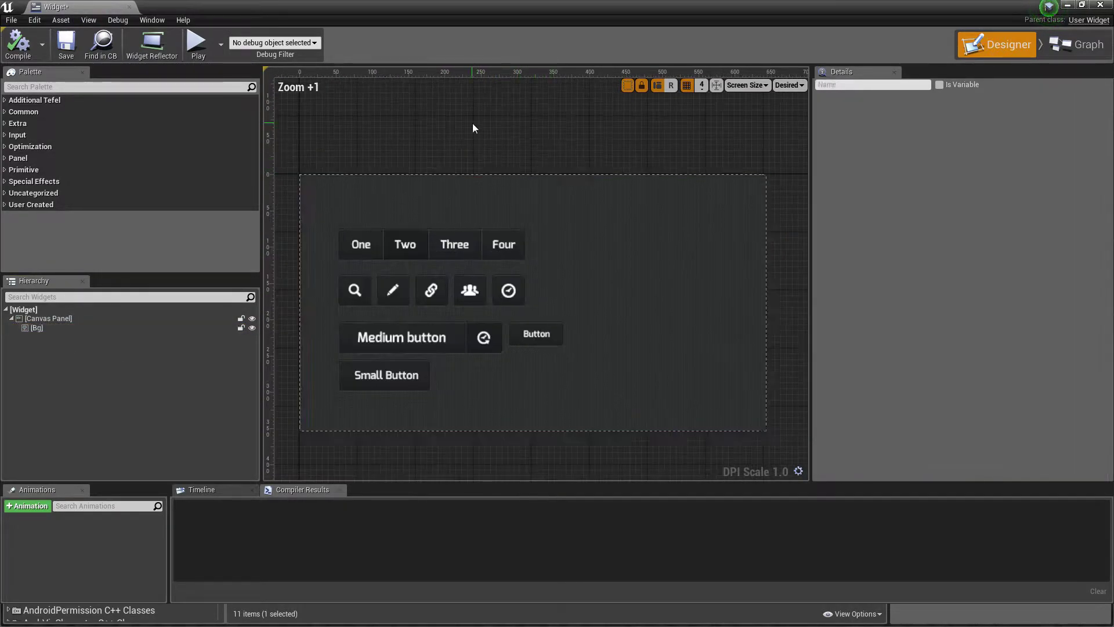
{"action": "left_click", "coordinate": [559, 185]}
{"action": "left_click", "coordinate": [499, 134]}
{"action": "right_click_drag", "start_coordinate": [499, 133], "coordinate": [491, 105]}
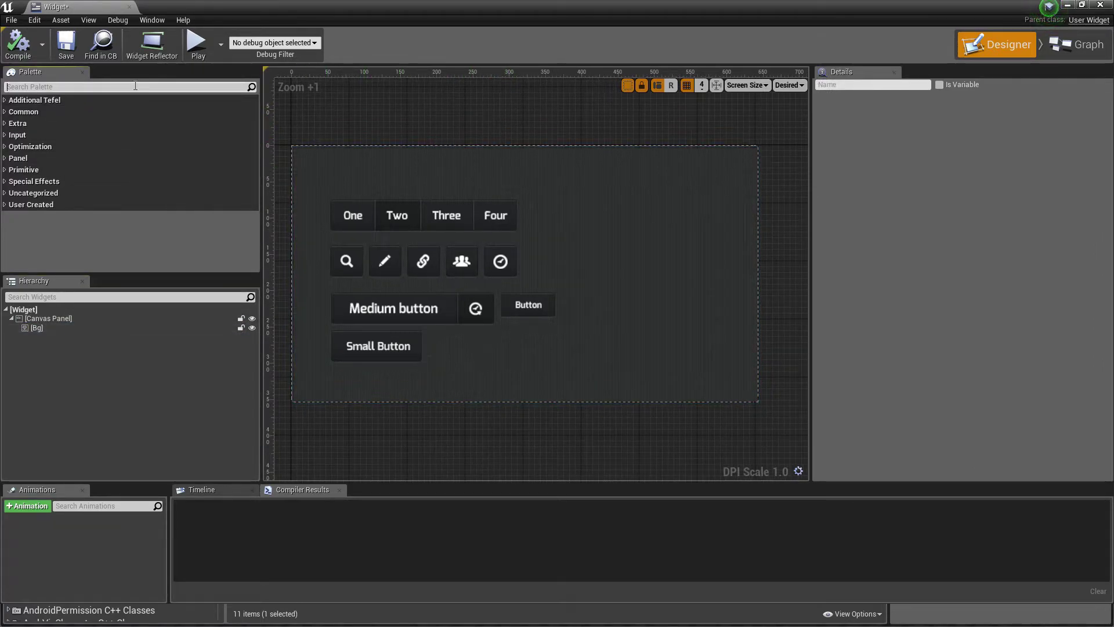
- Filter the palette for "box" and place two text boxes one above the other beside the mockup buttons on the canvas
{"action": "type", "text": "box"}
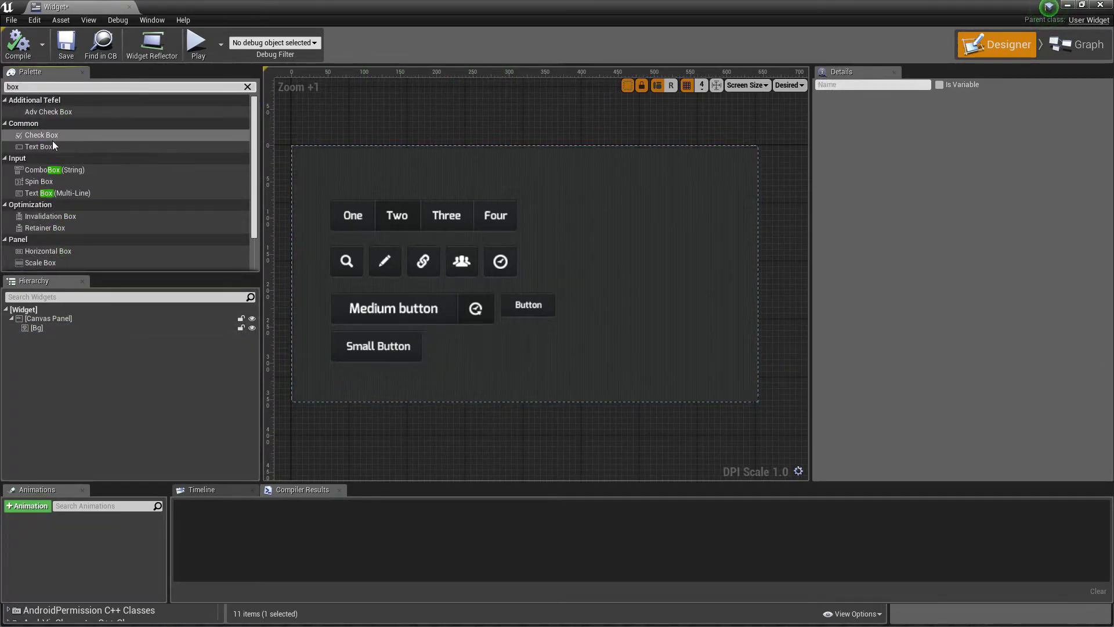
{"action": "left_click_drag", "start_coordinate": [50, 146], "coordinate": [590, 204]}
{"action": "right_click_drag", "start_coordinate": [671, 189], "coordinate": [636, 194]}
{"action": "mouse_move", "coordinate": [546, 164]}
{"action": "right_mouse_down"}
{"action": "mouse_move", "coordinate": [557, 180]}
{"action": "mouse_move", "coordinate": [545, 152]}
{"action": "mouse_move", "coordinate": [566, 162]}
{"action": "right_mouse_up"}
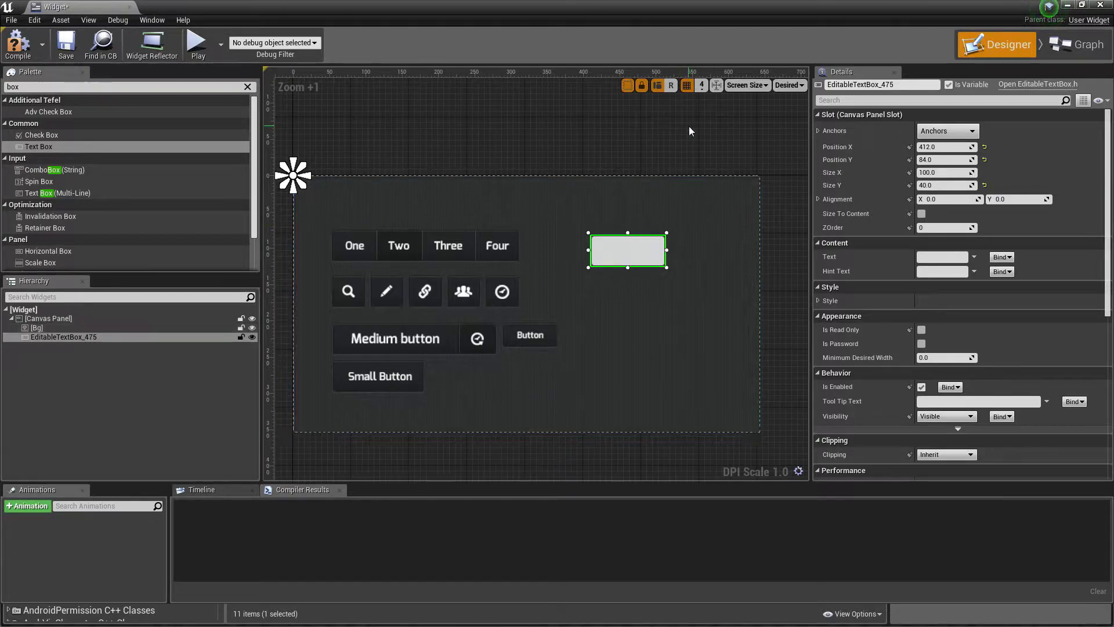
{"action": "left_click", "coordinate": [641, 203]}
{"action": "left_click_drag", "start_coordinate": [87, 148], "coordinate": [604, 288]}
{"action": "left_click", "coordinate": [611, 163]}
- Set the upper text box's Background Image Normal to the Black_input_BG texture
{"action": "left_click", "coordinate": [627, 244]}
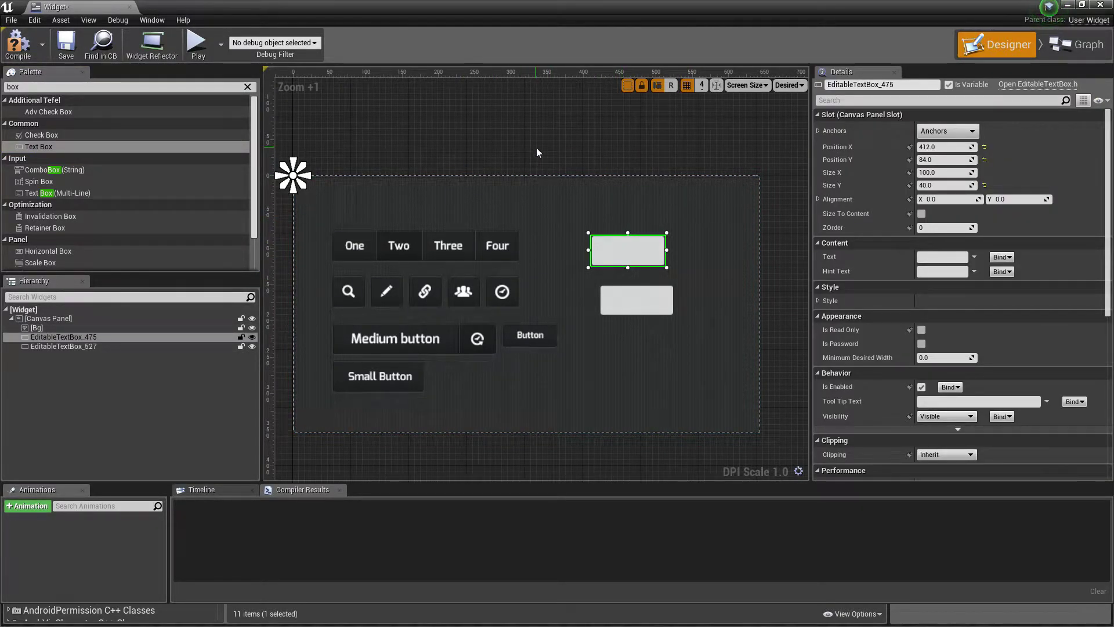
{"action": "left_click", "coordinate": [618, 152]}
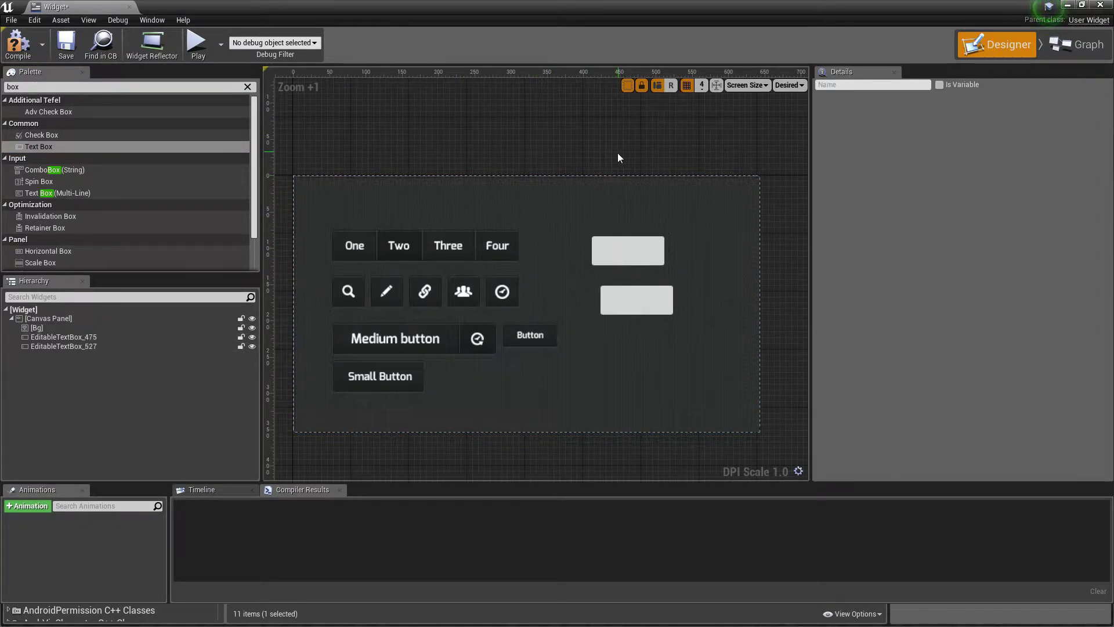
{"action": "left_click", "coordinate": [617, 241]}
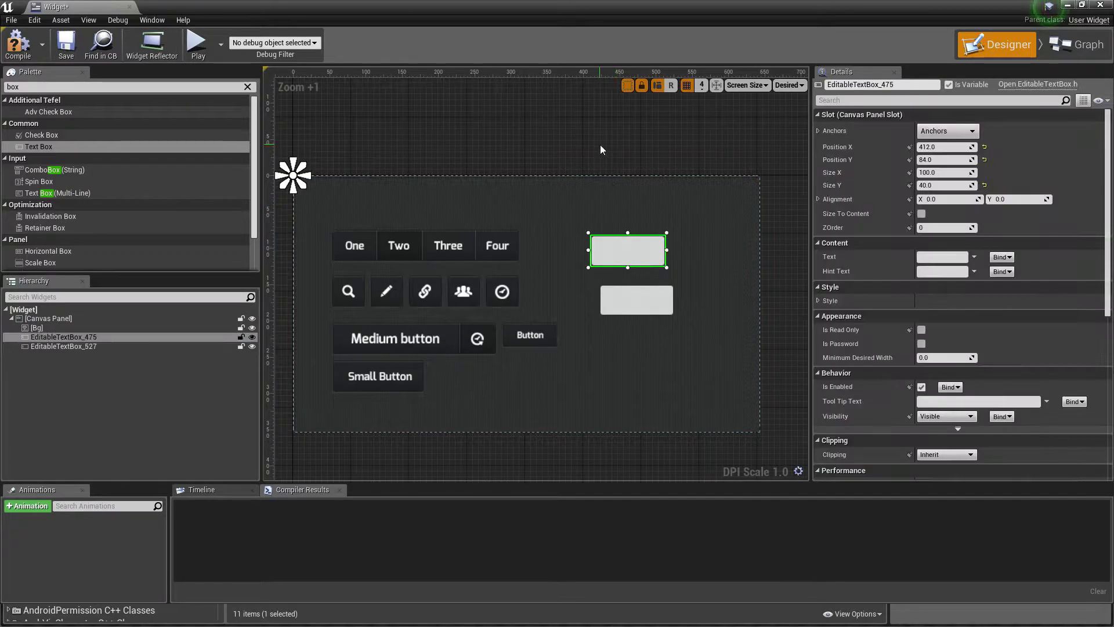
{"action": "left_click", "coordinate": [495, 124]}
{"action": "left_click", "coordinate": [588, 248]}
{"action": "left_click", "coordinate": [608, 238]}
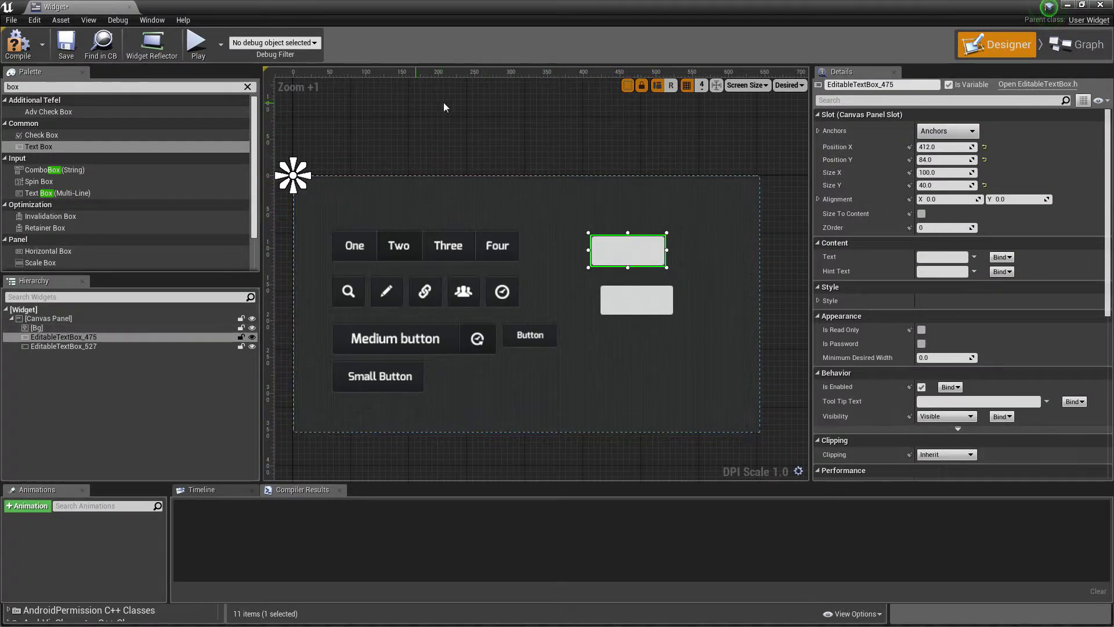
{"action": "left_click", "coordinate": [818, 300]}
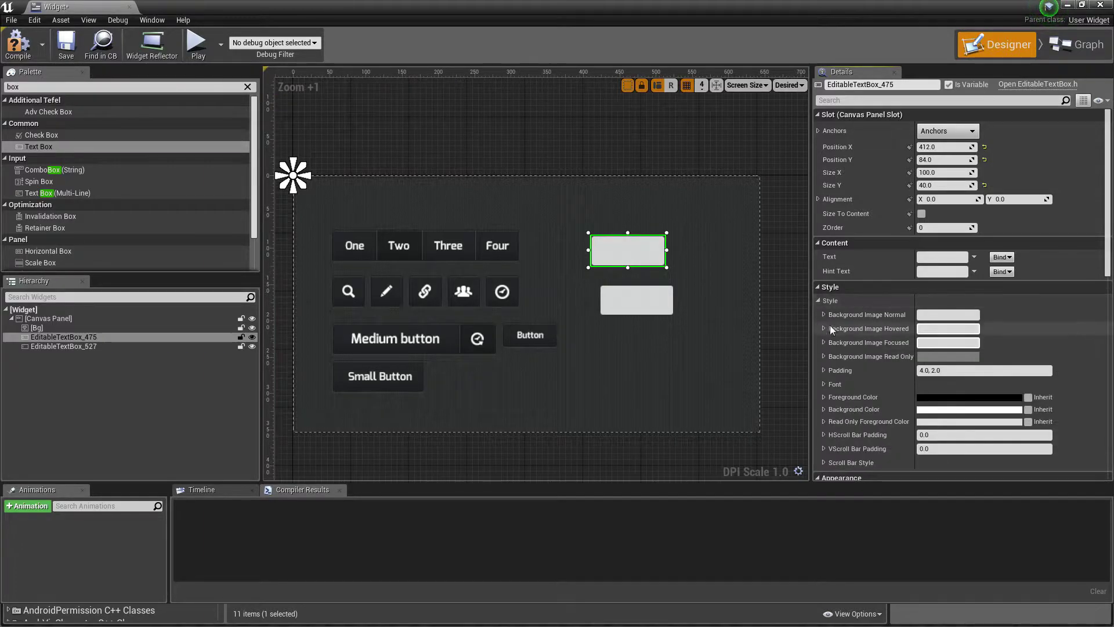
{"action": "left_click", "coordinate": [824, 315]}
{"action": "left_click", "coordinate": [978, 337]}
{"action": "type", "text": "inpu"}
{"action": "left_click", "coordinate": [981, 446]}
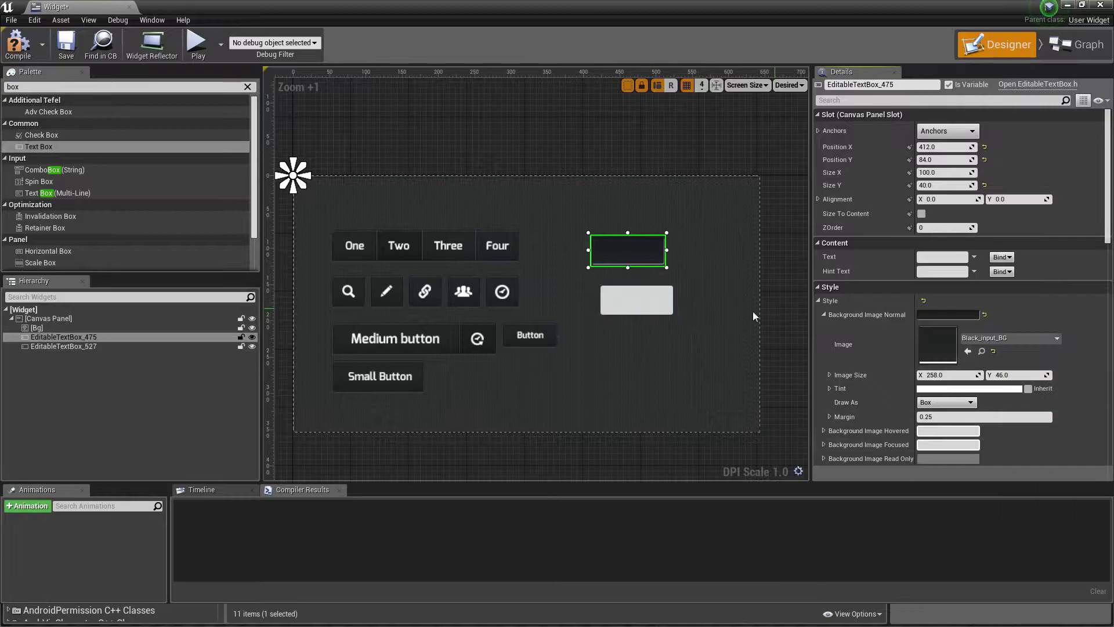
- Place a third text box below the other two and reselect the upper, dark-styled one
{"action": "left_click_drag", "start_coordinate": [34, 145], "coordinate": [702, 230]}
{"action": "left_click", "coordinate": [638, 253]}
{"action": "right_click_drag", "start_coordinate": [669, 166], "coordinate": [649, 159]}
{"action": "left_click", "coordinate": [616, 146]}
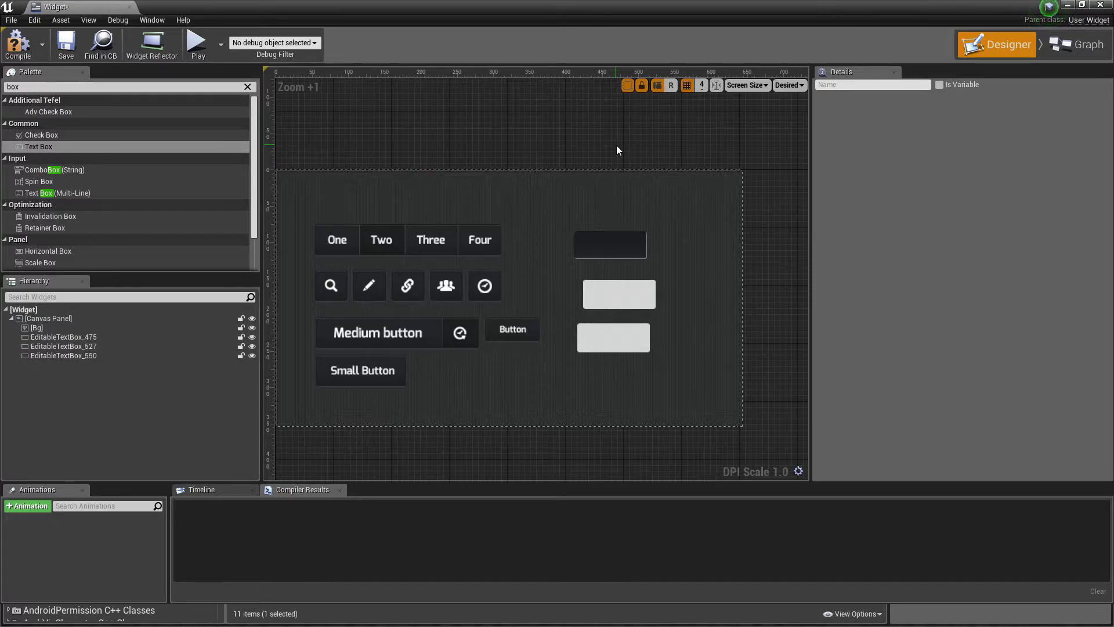
{"action": "left_click", "coordinate": [628, 246]}
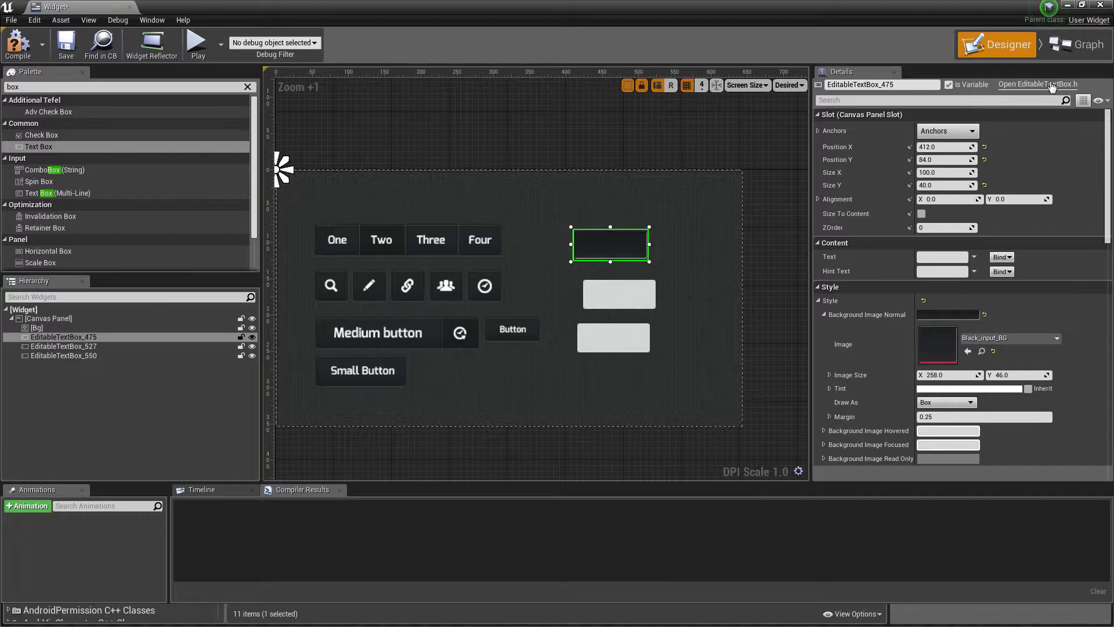
- Delete all three text boxes from the canvas
{"action": "left_click", "coordinate": [617, 335]}
{"action": "key", "text": "Delete"}
{"action": "left_click", "coordinate": [619, 301]}
{"action": "key", "text": "Delete"}
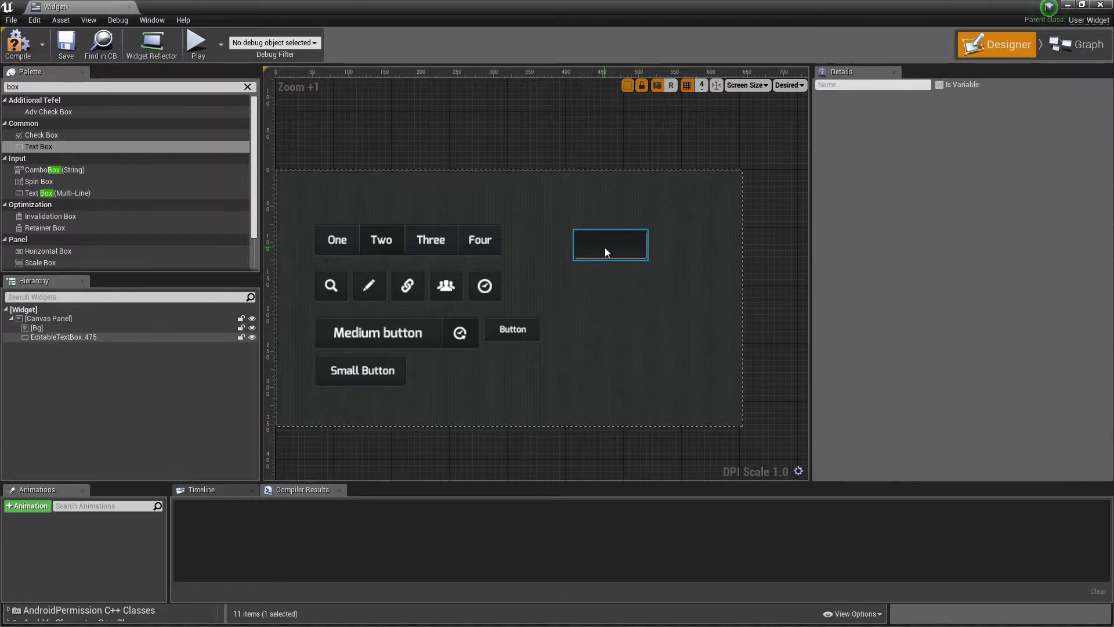
{"action": "left_click", "coordinate": [605, 248]}
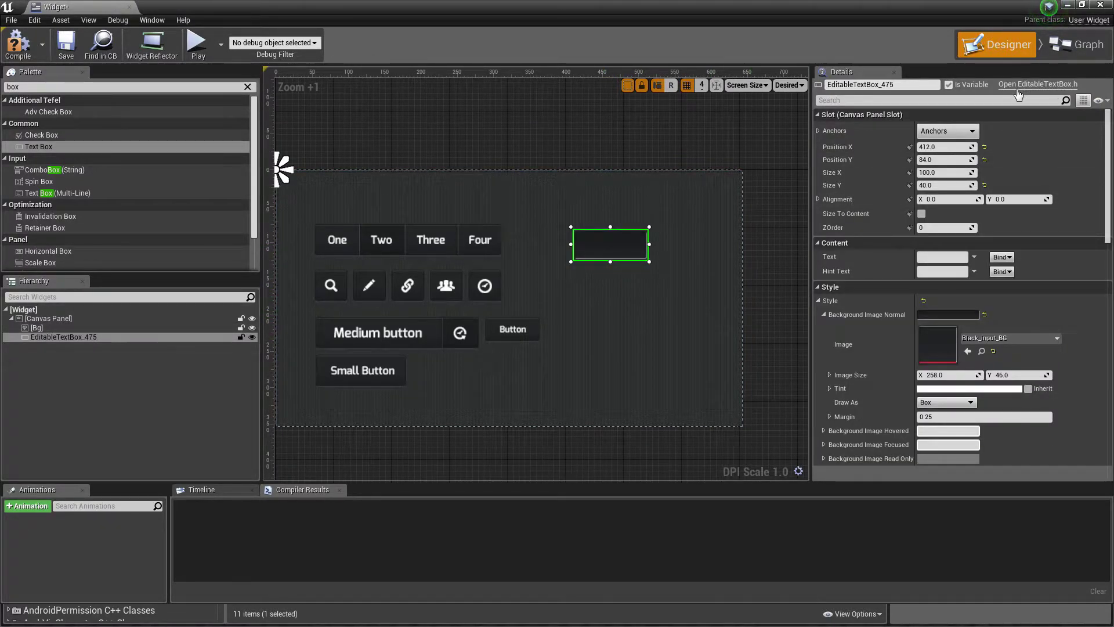
{"action": "key", "text": "Delete"}
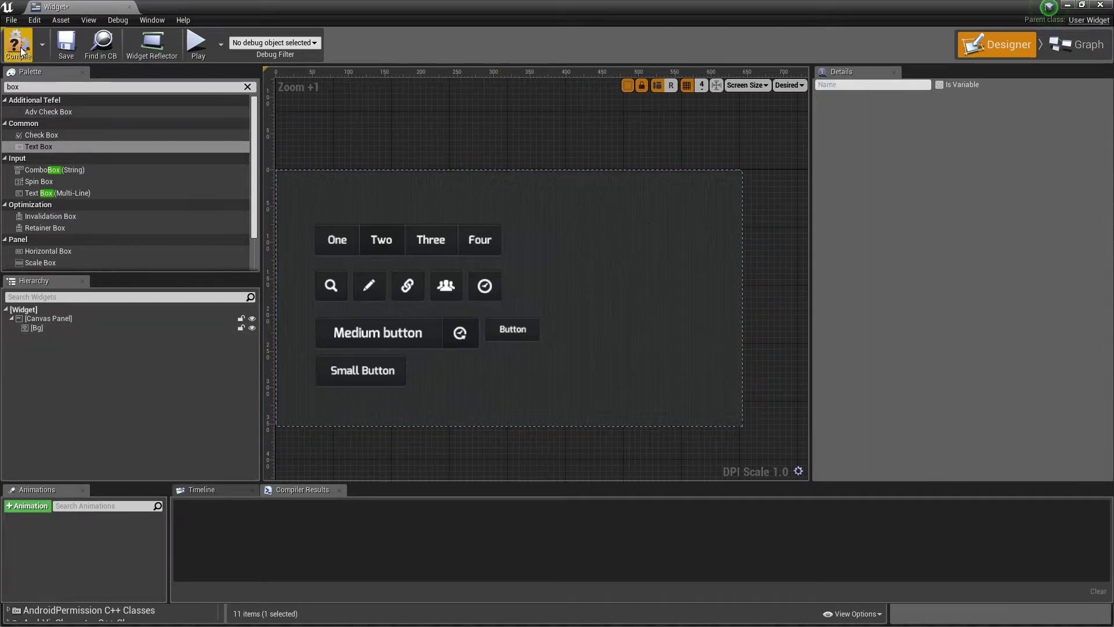
- Compile the widget and search the Engine C++ Classes folder for "editable text"
{"action": "left_click", "coordinate": [21, 51]}
{"action": "left_click", "coordinate": [1082, 5]}
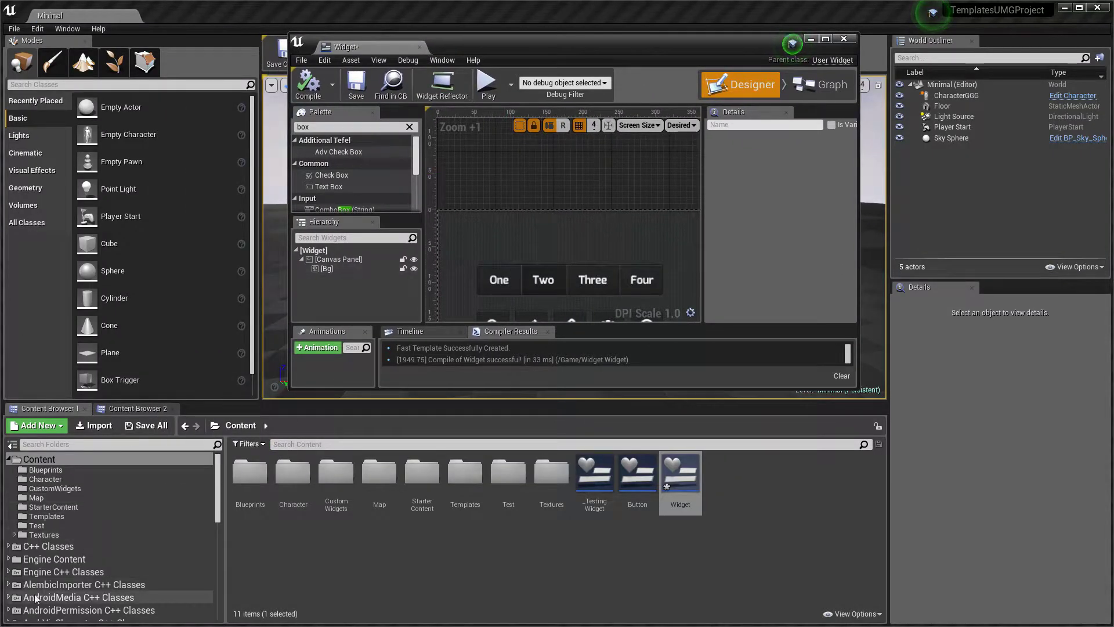
{"action": "left_click", "coordinate": [55, 571]}
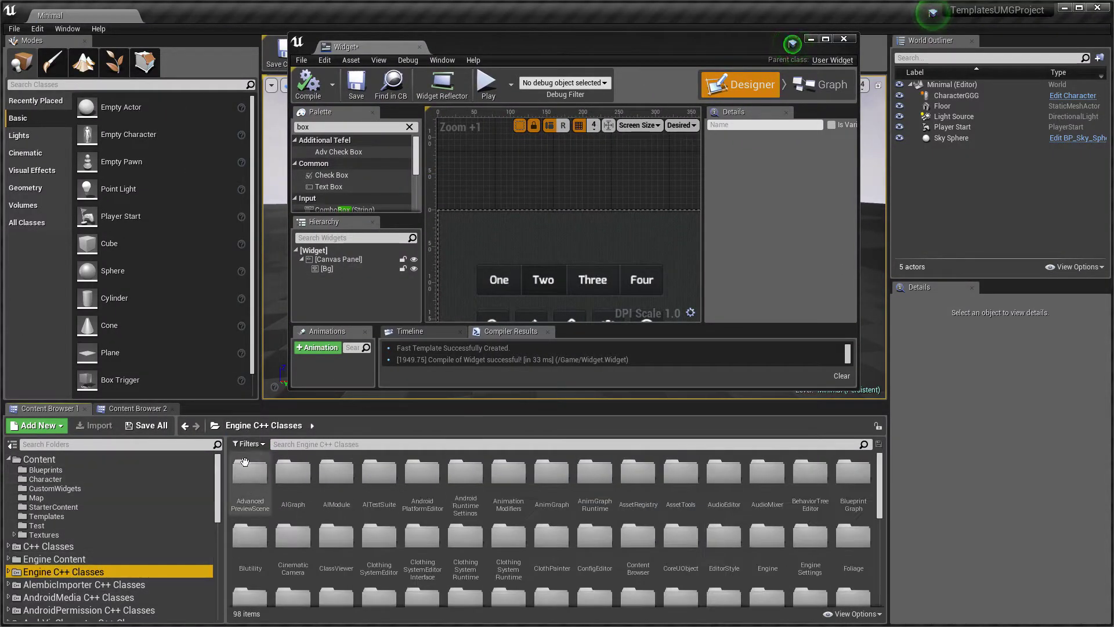
{"action": "type", "text": "editable t"}
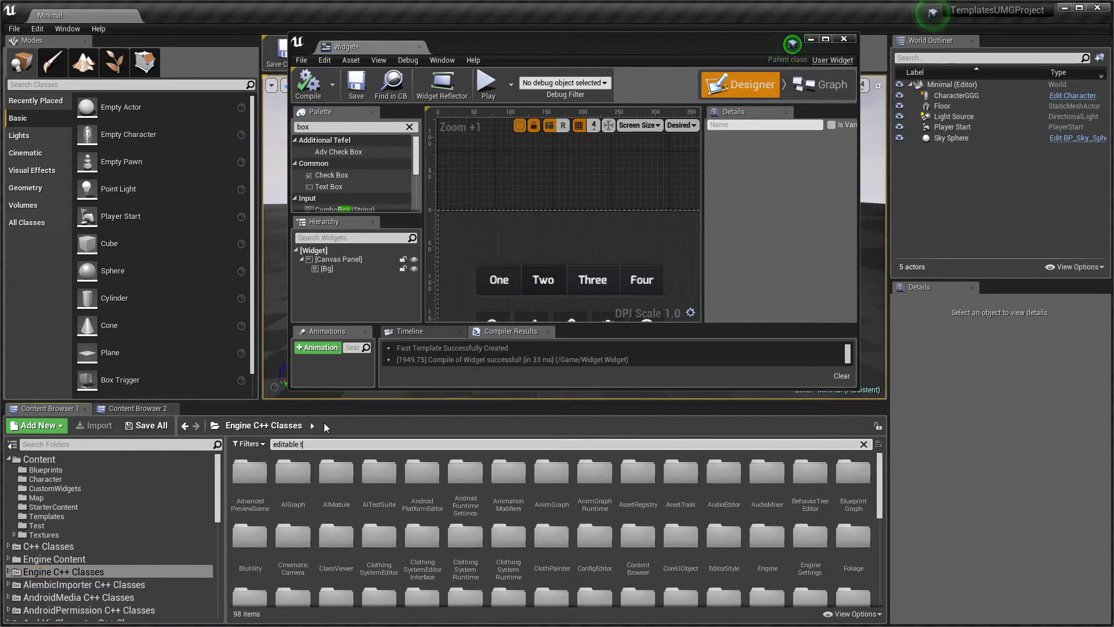
{"action": "type", "text": "ext"}
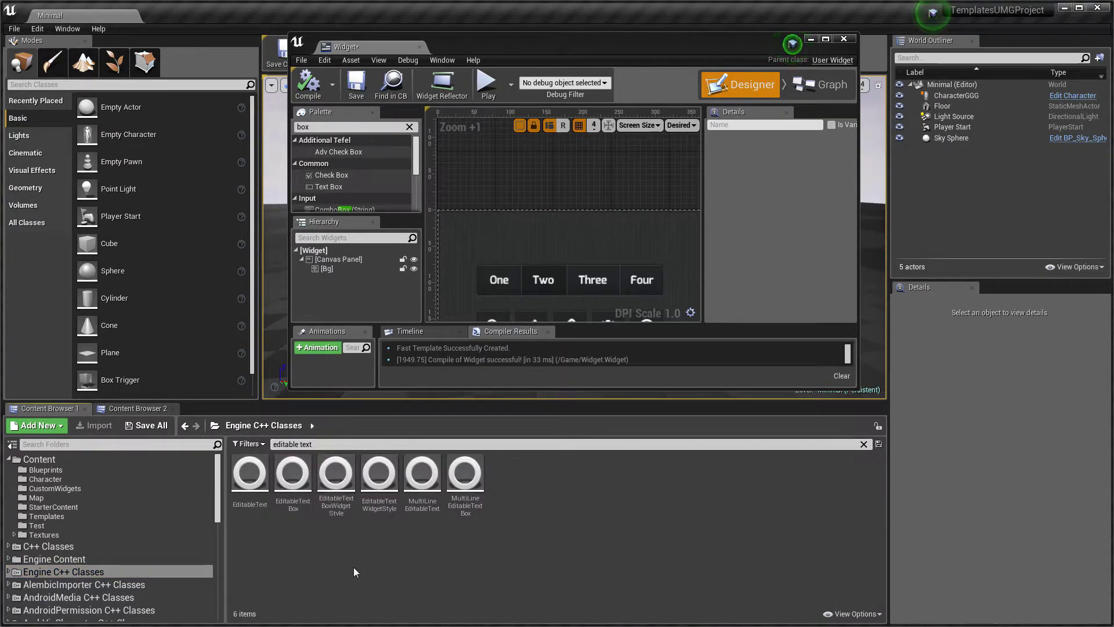
- Create a Blueprint class based on EditableTextBox, keeping the name MyEditableTextBox, and move its editor into a separate window
{"action": "right_click", "coordinate": [308, 493]}
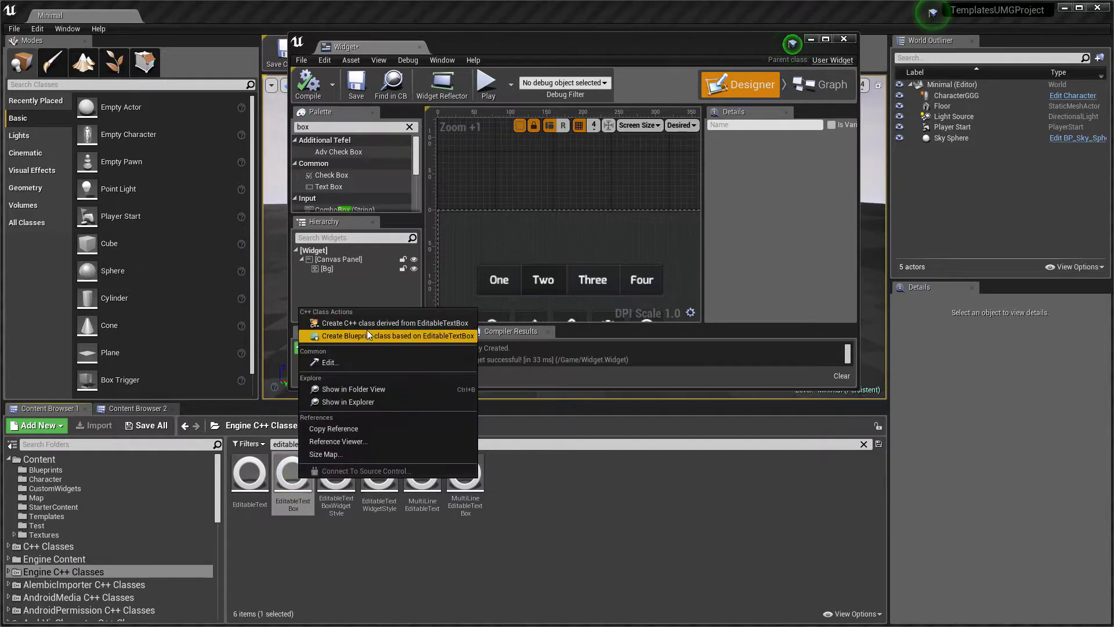
{"action": "left_click", "coordinate": [364, 330]}
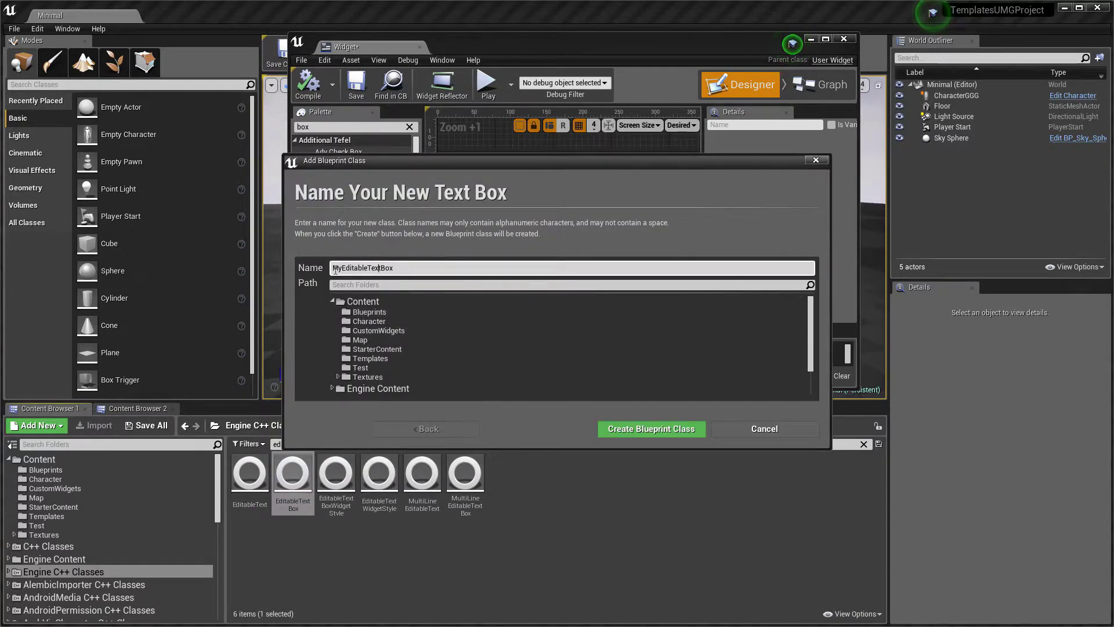
{"action": "left_click", "coordinate": [651, 429]}
{"action": "double_click", "coordinate": [569, 47]}
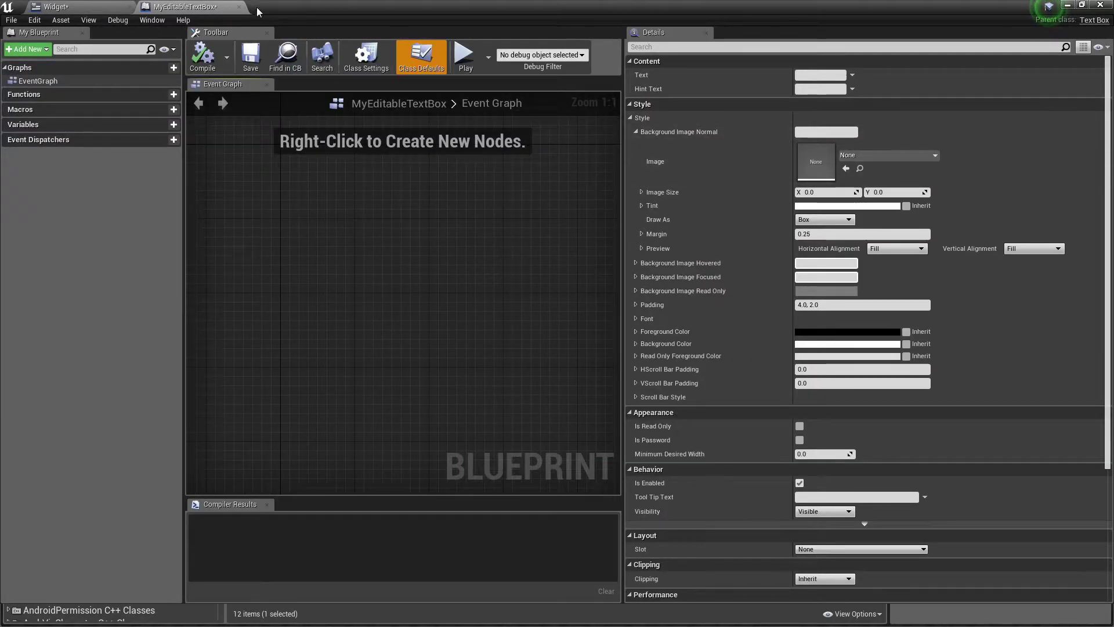
{"action": "left_click_drag", "start_coordinate": [187, 7], "coordinate": [715, 89]}
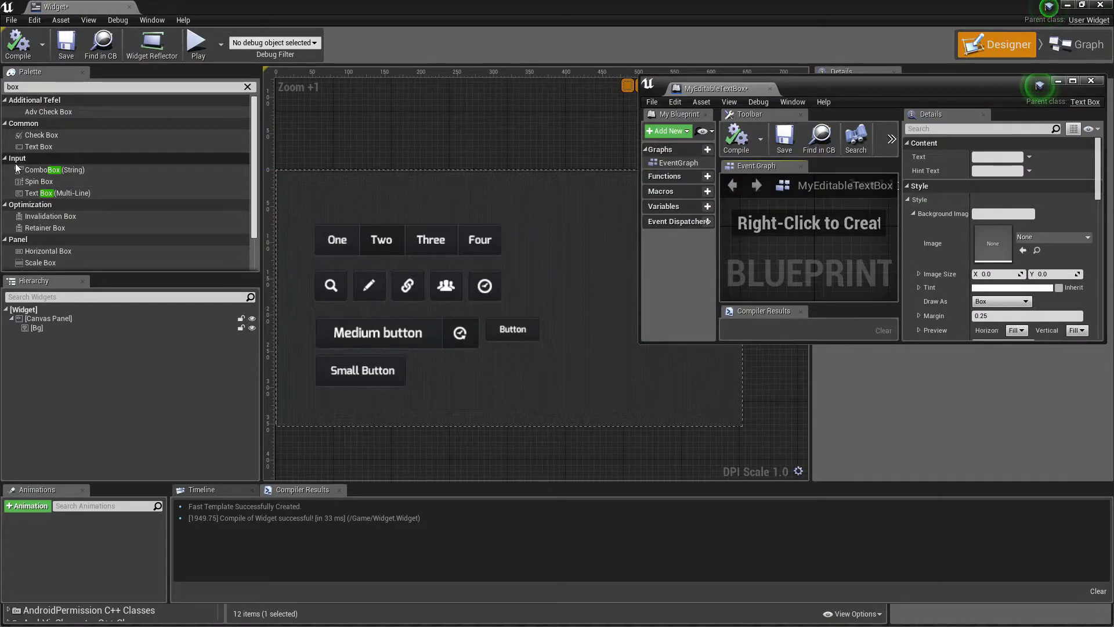
- Recompile the widget and place two My Editable Text Box widgets one above the other beside the mockup buttons
{"action": "left_click", "coordinate": [30, 40]}
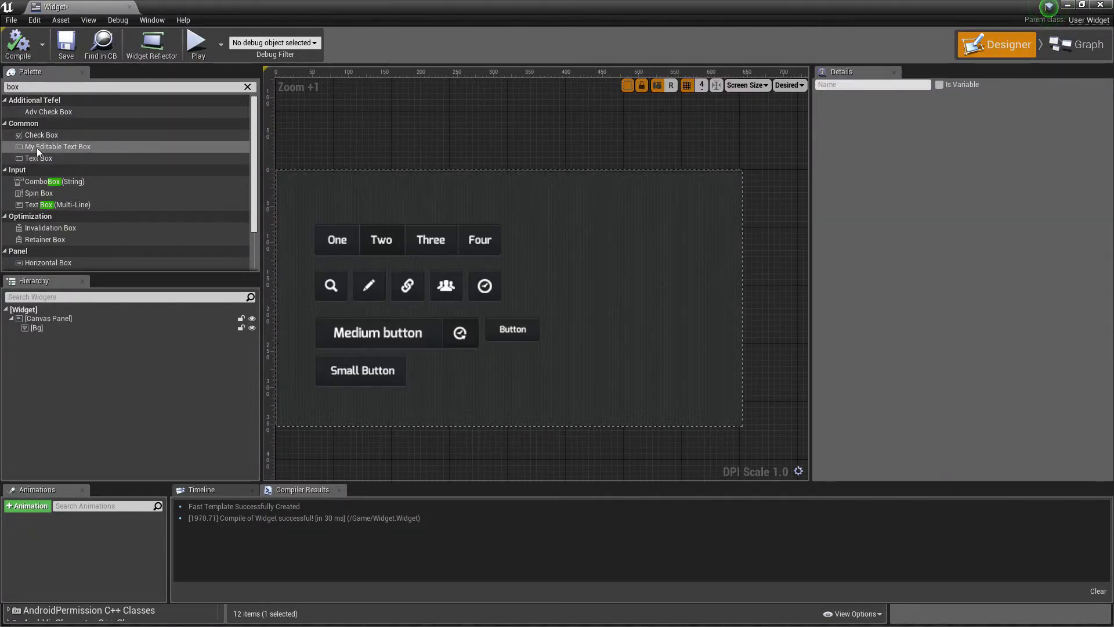
{"action": "left_click_drag", "start_coordinate": [37, 148], "coordinate": [600, 284]}
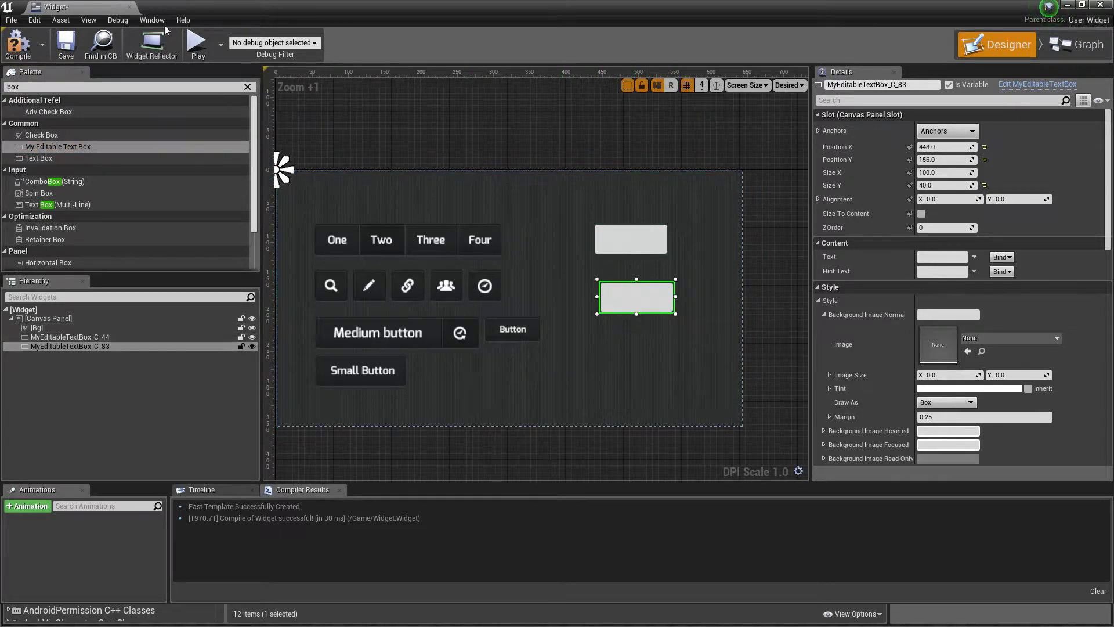
{"action": "left_click", "coordinate": [702, 182]}
- Bring the floating MyEditableTextBox editor to the front and move it clear of the two text boxes on the canvas
{"action": "key", "text": "ctrl+Tab"}
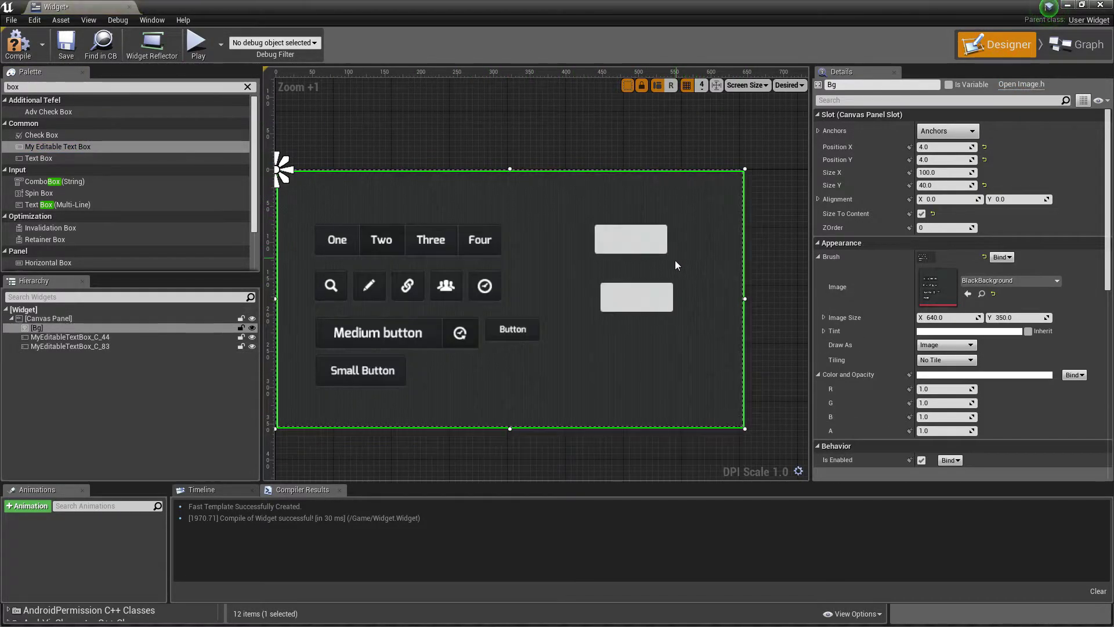
{"action": "key", "text": "ctrl+Tab"}
{"action": "left_click", "coordinate": [531, 255]}
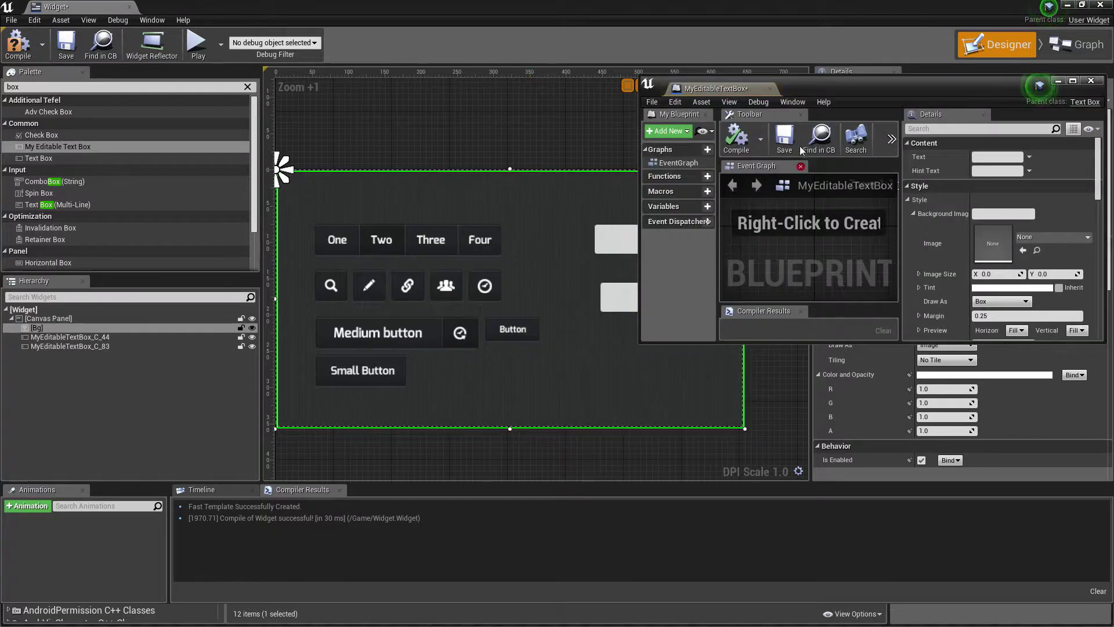
{"action": "left_click_drag", "start_coordinate": [840, 95], "coordinate": [305, 155]}
- Set the class's Background Image Normal to the Black_input_BG texture and compile the Blueprint
{"action": "left_click", "coordinate": [981, 234]}
{"action": "left_click_drag", "start_coordinate": [412, 164], "coordinate": [352, 139]}
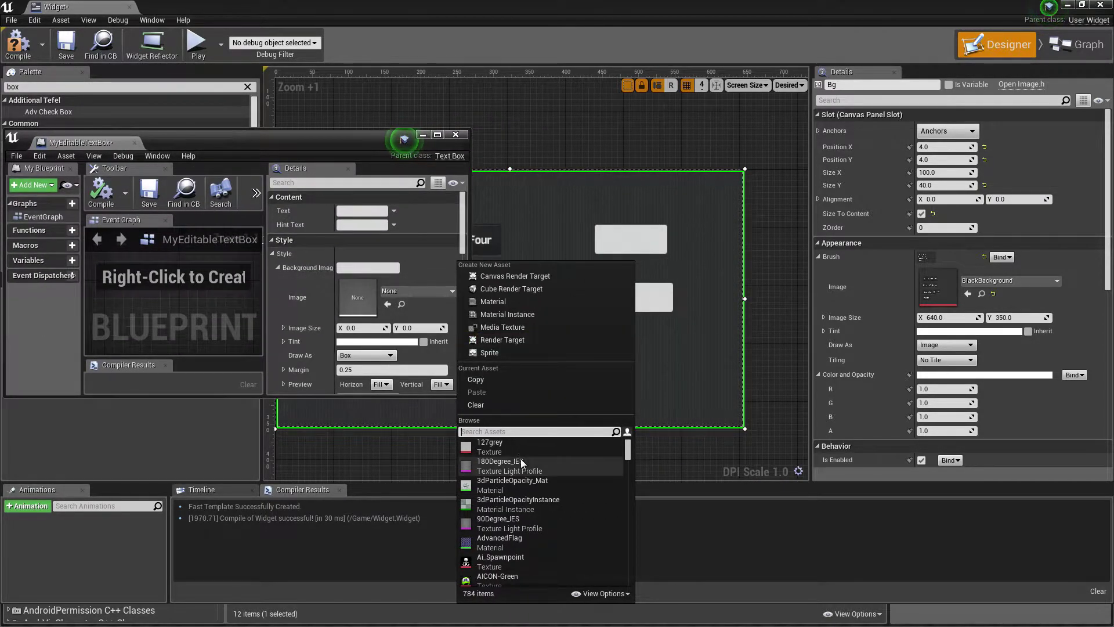
{"action": "type", "text": "input"}
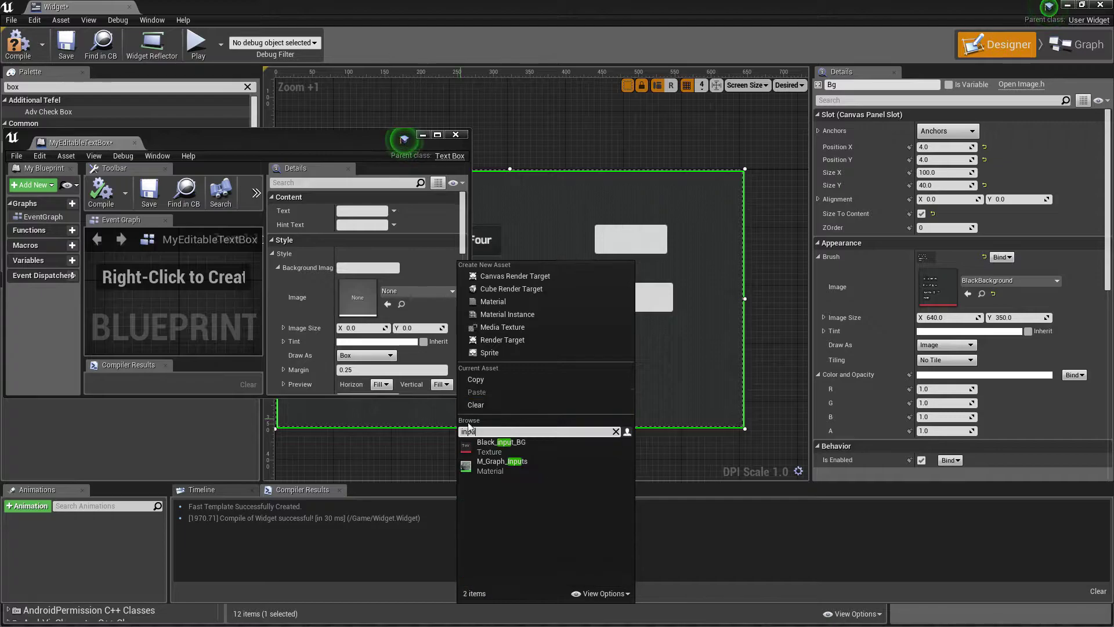
{"action": "left_click", "coordinate": [499, 451]}
{"action": "key", "text": "Return"}
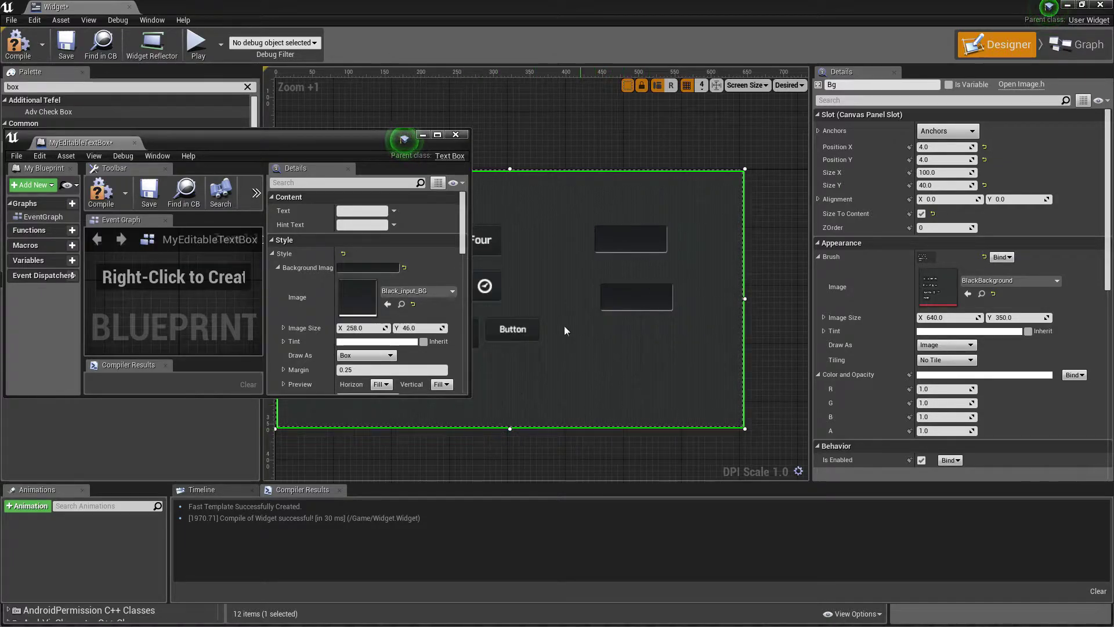
{"action": "left_click_drag", "start_coordinate": [326, 145], "coordinate": [339, 144]}
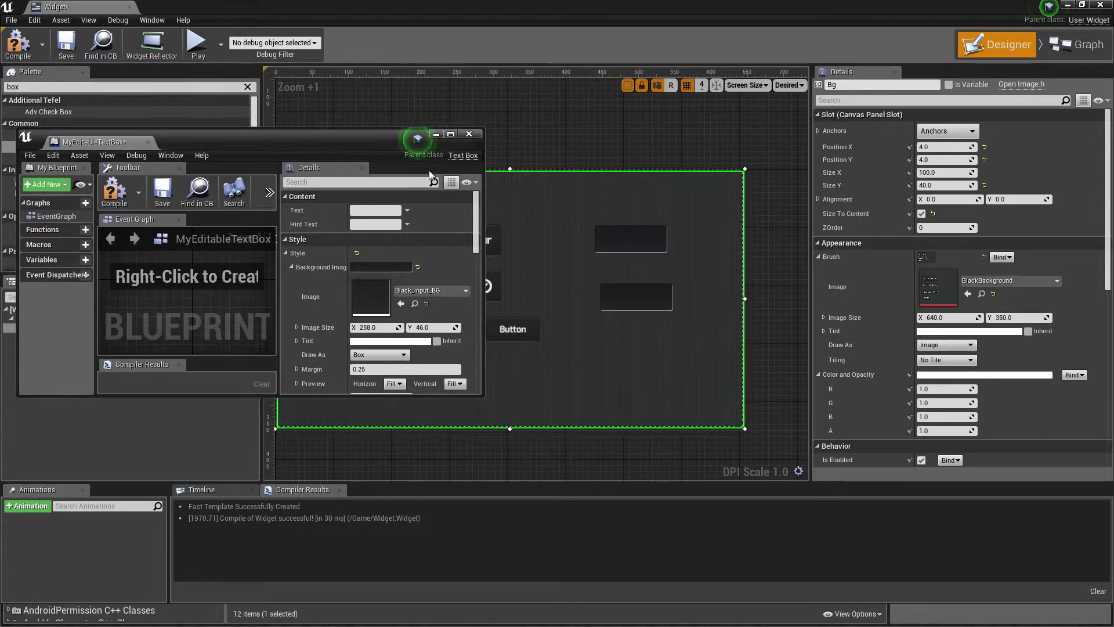
{"action": "left_click", "coordinate": [111, 203]}
- Try a light red tint on the class's Background Image Normal, and reset the tint to its default
{"action": "left_click", "coordinate": [379, 341]}
{"action": "left_click", "coordinate": [495, 399]}
{"action": "left_click_drag", "start_coordinate": [542, 302], "coordinate": [328, 243]}
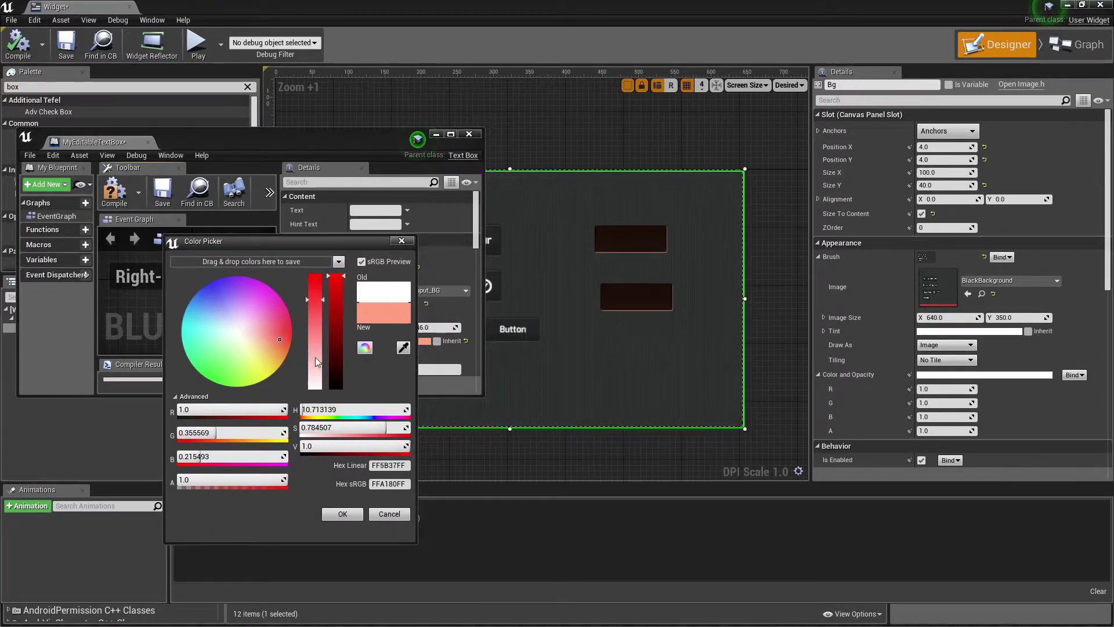
{"action": "left_click", "coordinate": [343, 514]}
{"action": "left_click", "coordinate": [115, 192]}
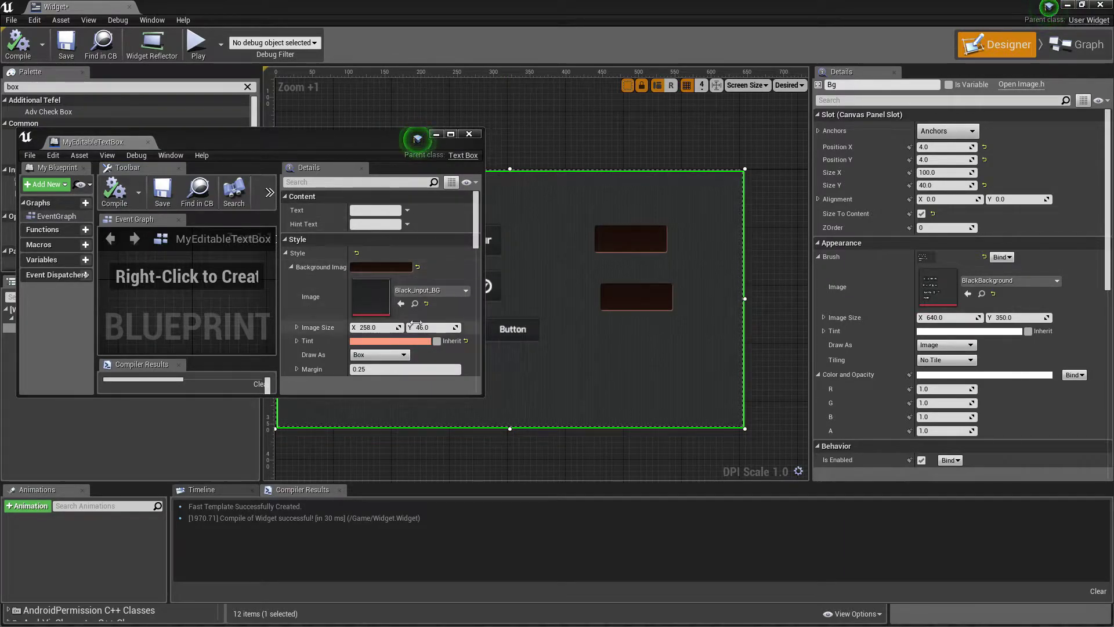
{"action": "left_click", "coordinate": [465, 341]}
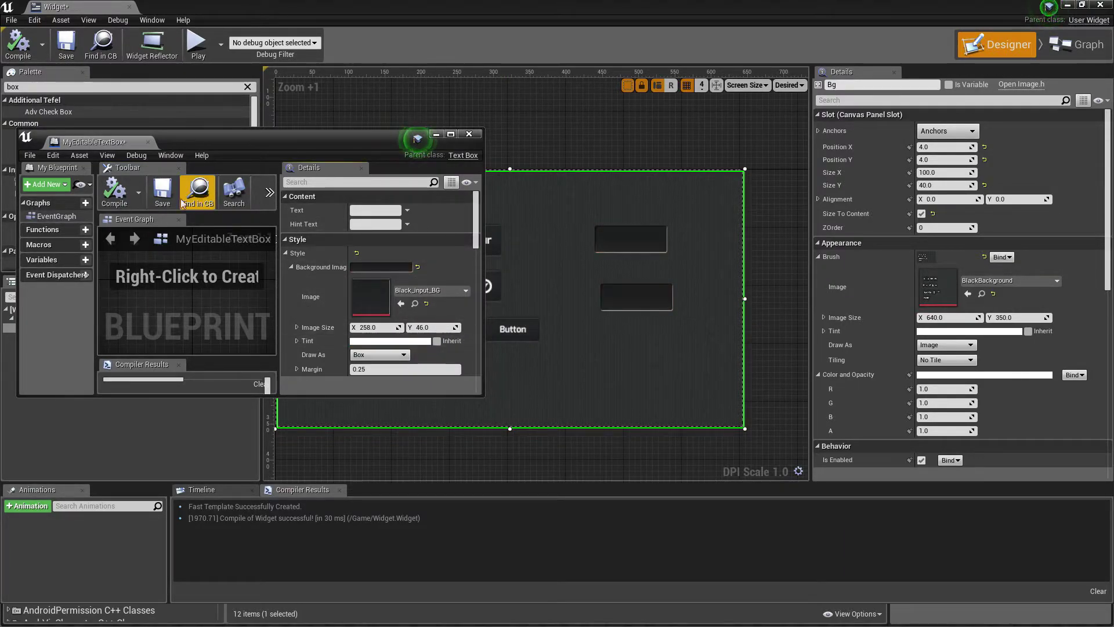
- Compile and save MyEditableTextBox and close its editor window
{"action": "left_click", "coordinate": [119, 195]}
{"action": "left_click", "coordinate": [163, 194]}
{"action": "left_click", "coordinate": [469, 136]}
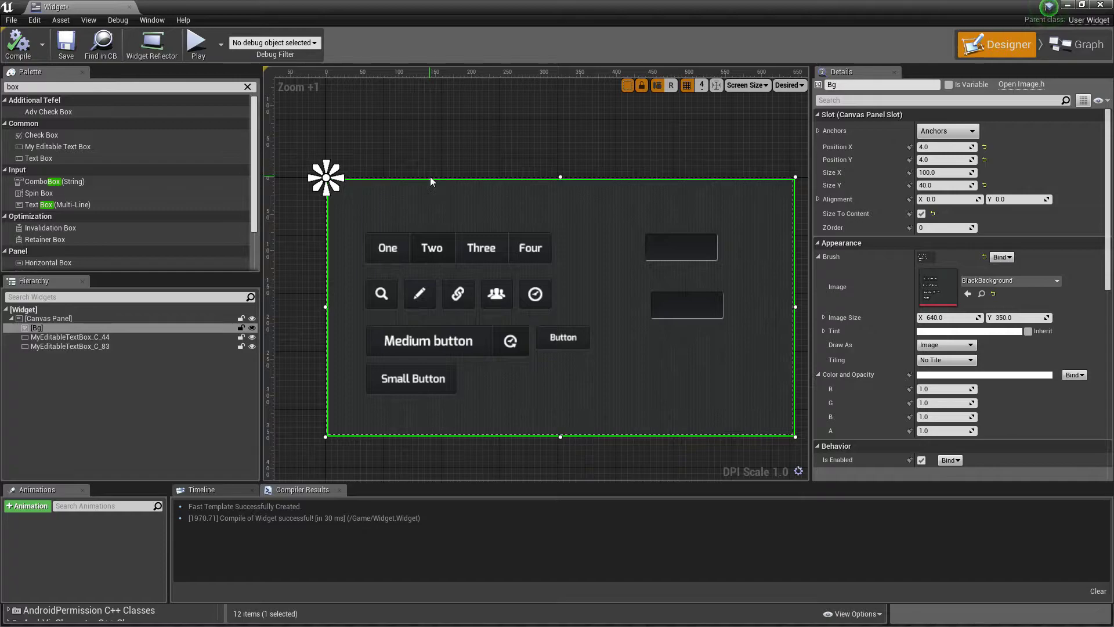
- Try a light red tint on the normal background of the lower text box only, and reset that override
{"action": "left_click", "coordinate": [450, 124]}
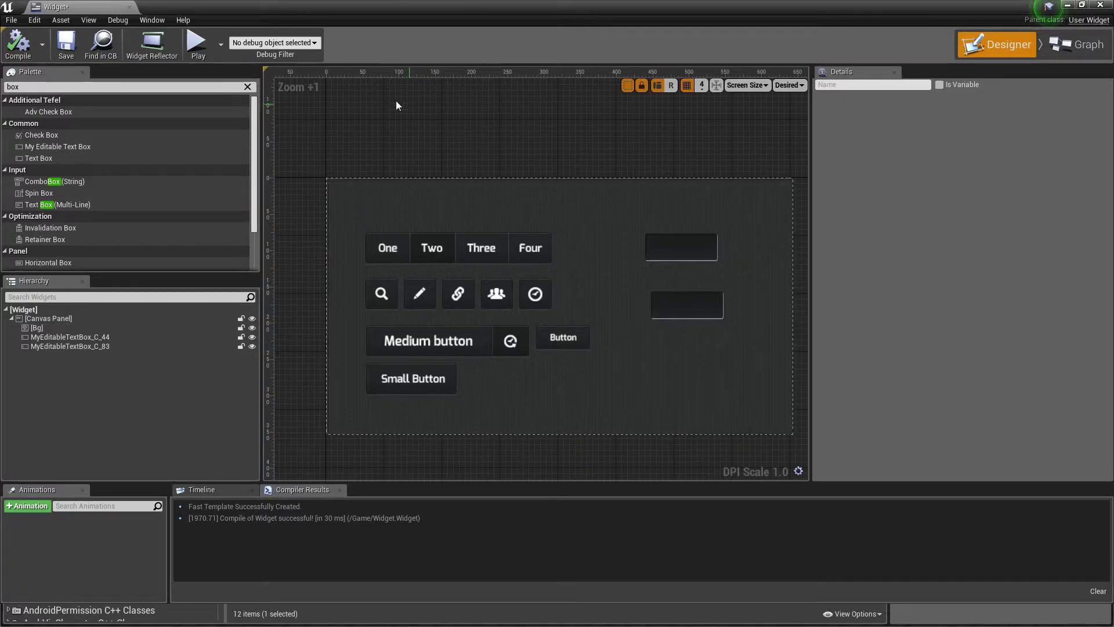
{"action": "left_click", "coordinate": [676, 243]}
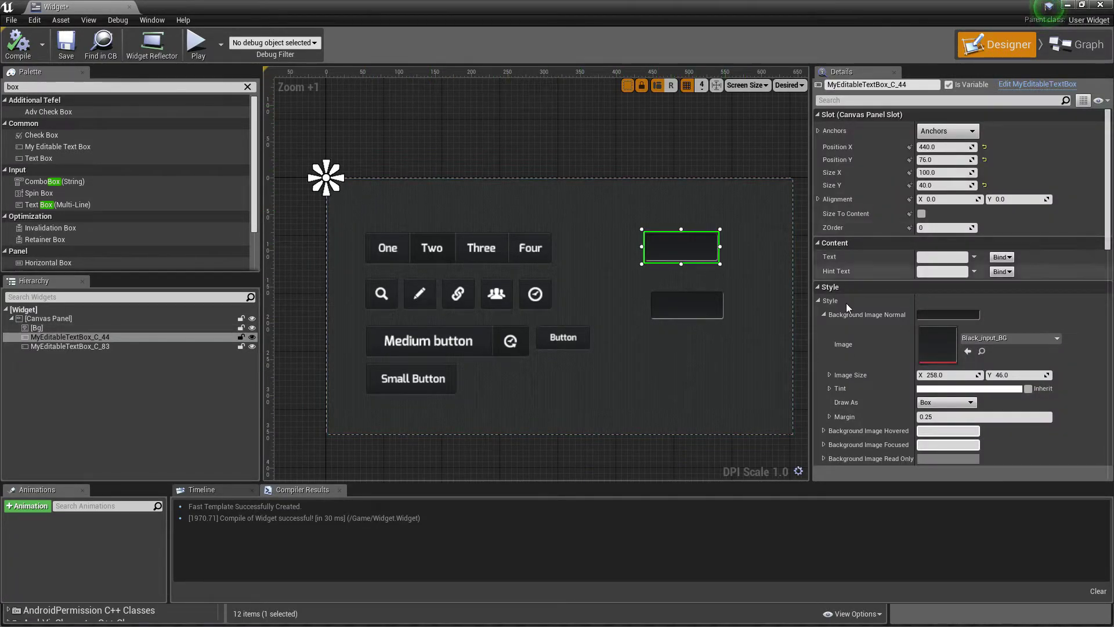
{"action": "scroll", "coordinate": [900, 329], "scroll_direction": "down", "scroll_amount": 3}
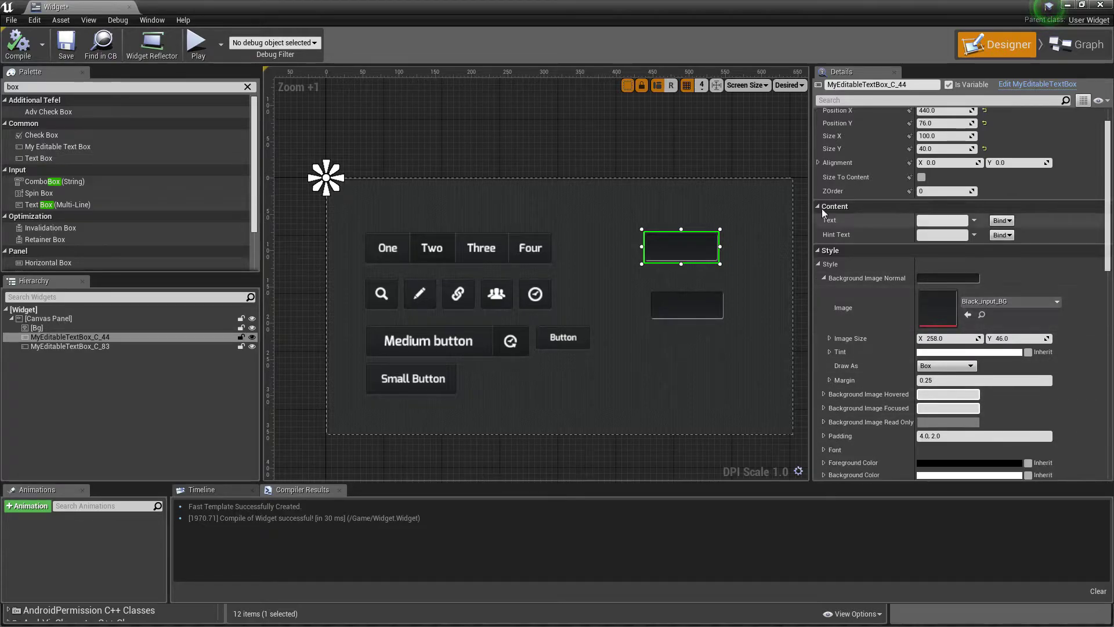
{"action": "scroll", "coordinate": [845, 294], "scroll_direction": "down", "scroll_amount": 3}
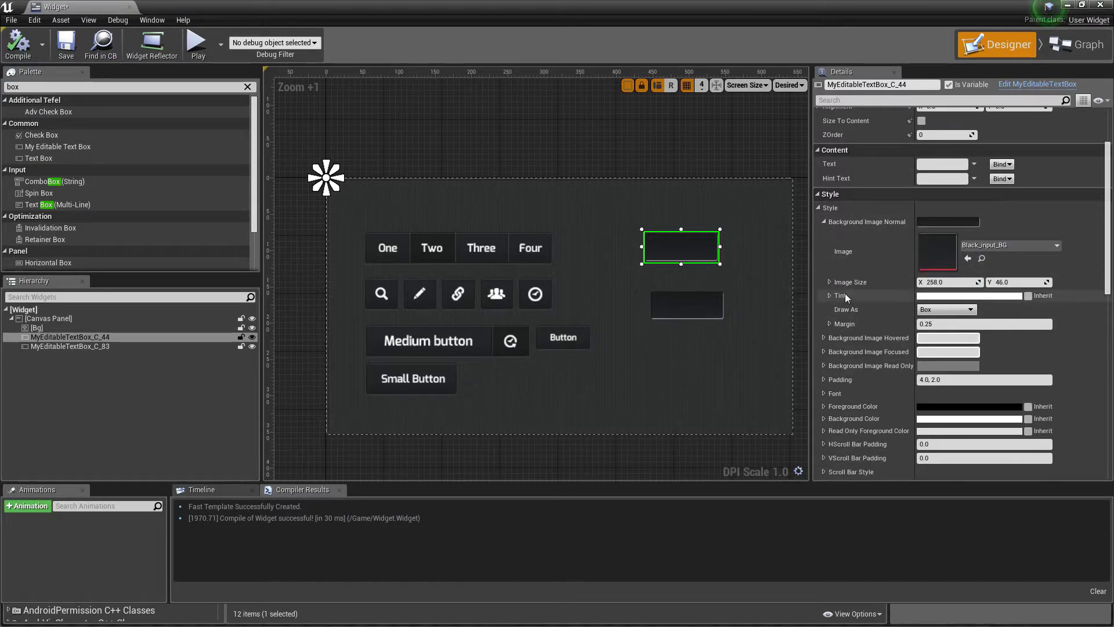
{"action": "left_click", "coordinate": [682, 303]}
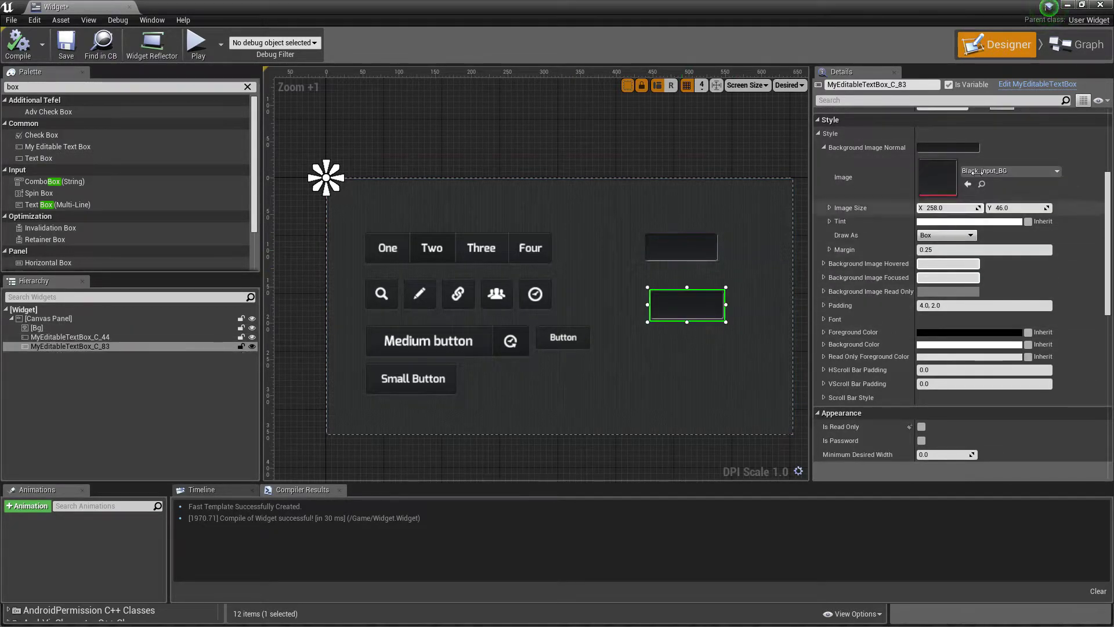
{"action": "left_click", "coordinate": [935, 222]}
{"action": "left_click_drag", "start_coordinate": [764, 342], "coordinate": [795, 325]}
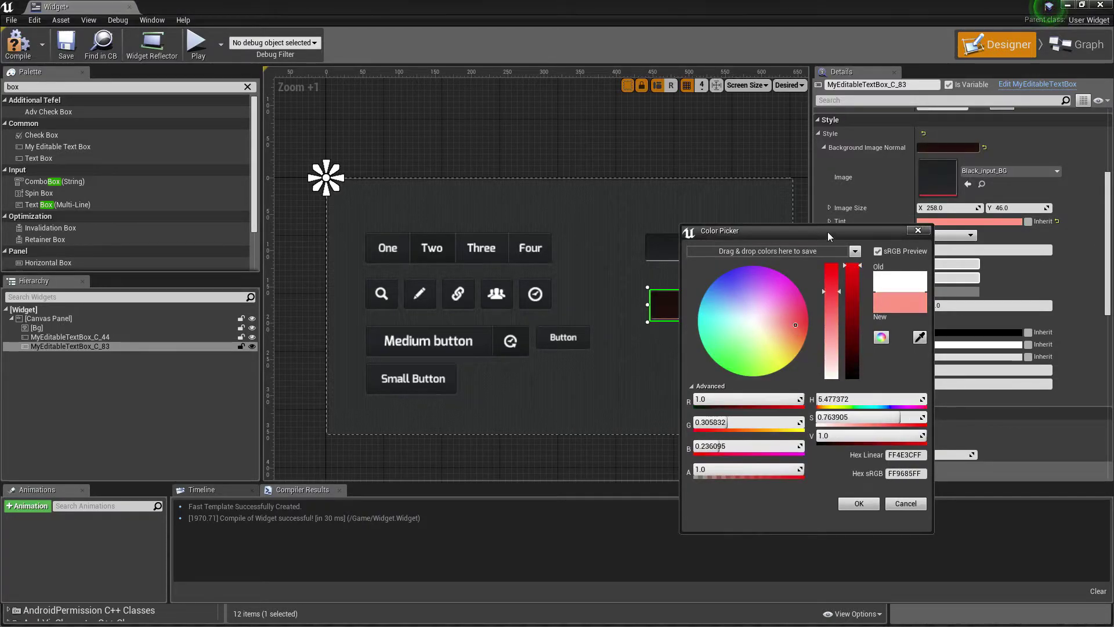
{"action": "left_click_drag", "start_coordinate": [828, 232], "coordinate": [332, 185]}
{"action": "left_click", "coordinate": [371, 458]}
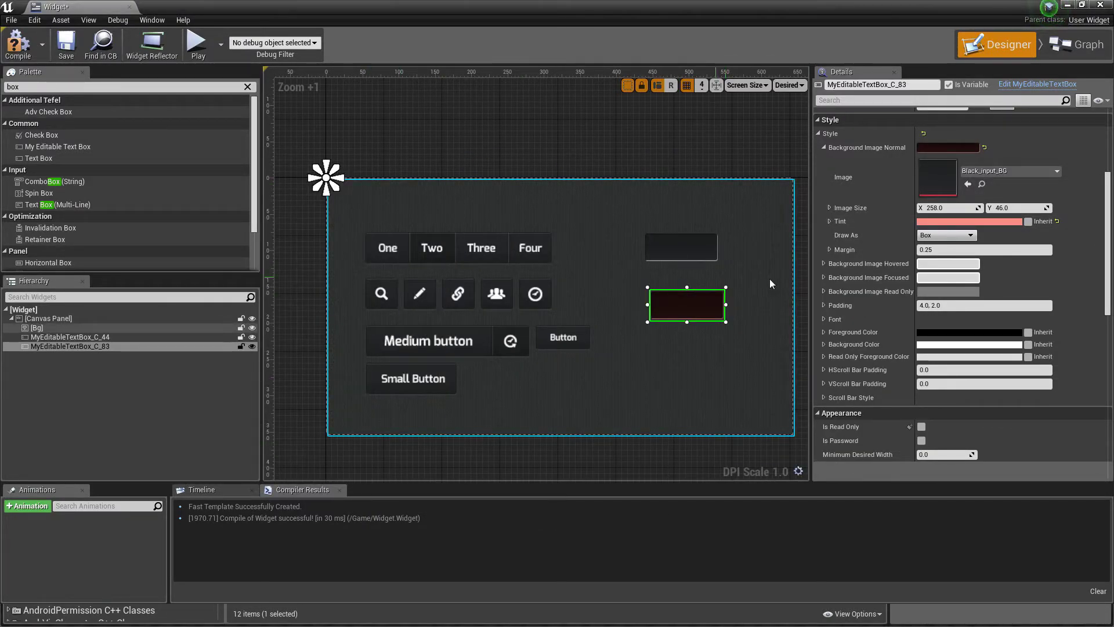
{"action": "left_click", "coordinate": [984, 147]}
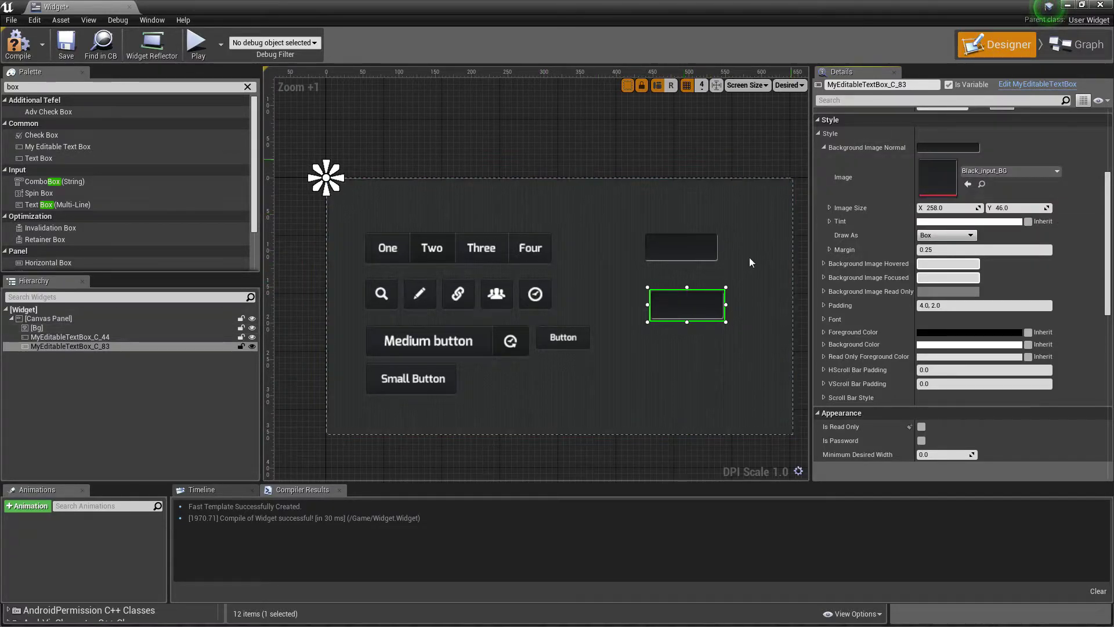
- Open the MyEditableTextBox class of the upper text box in the full Blueprint editor
{"action": "left_click", "coordinate": [610, 145]}
{"action": "left_click", "coordinate": [653, 244]}
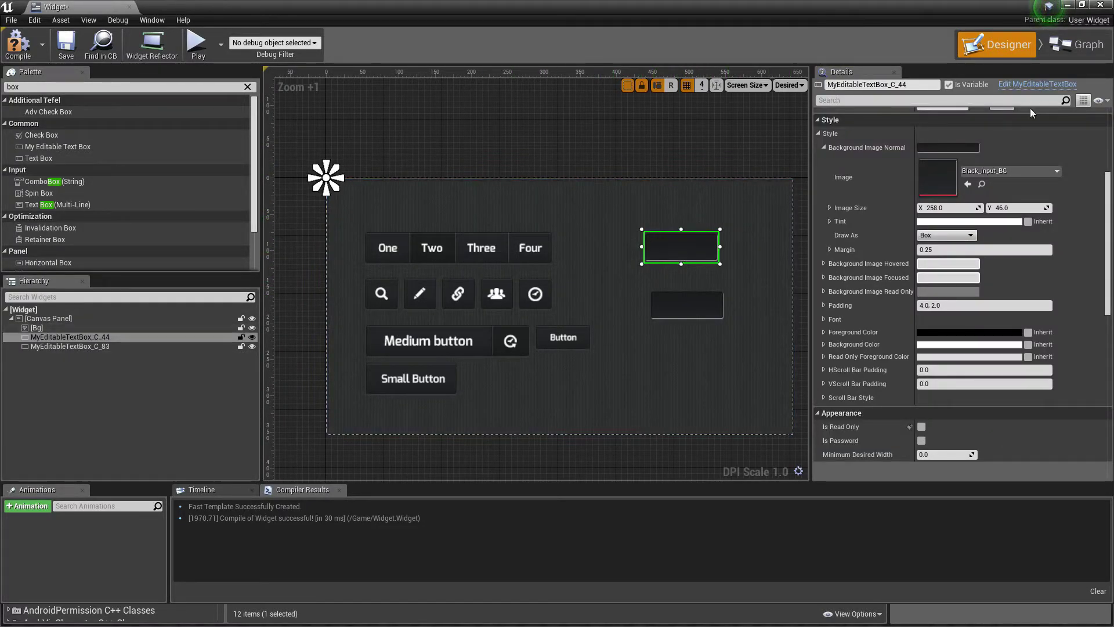
{"action": "left_click", "coordinate": [1014, 86]}
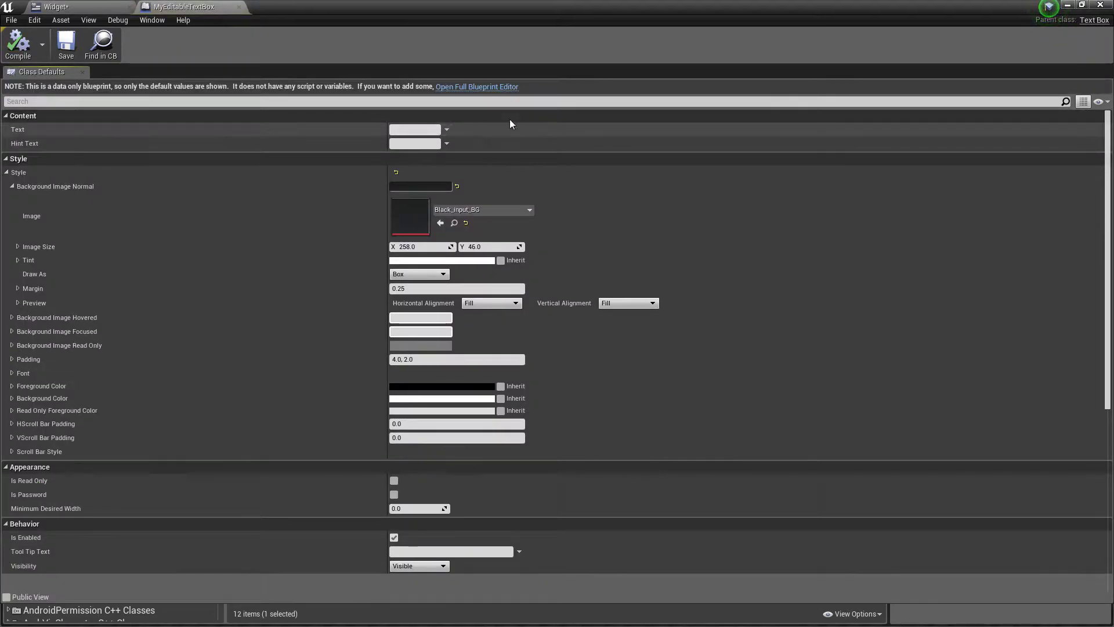
{"action": "left_click", "coordinate": [483, 88]}
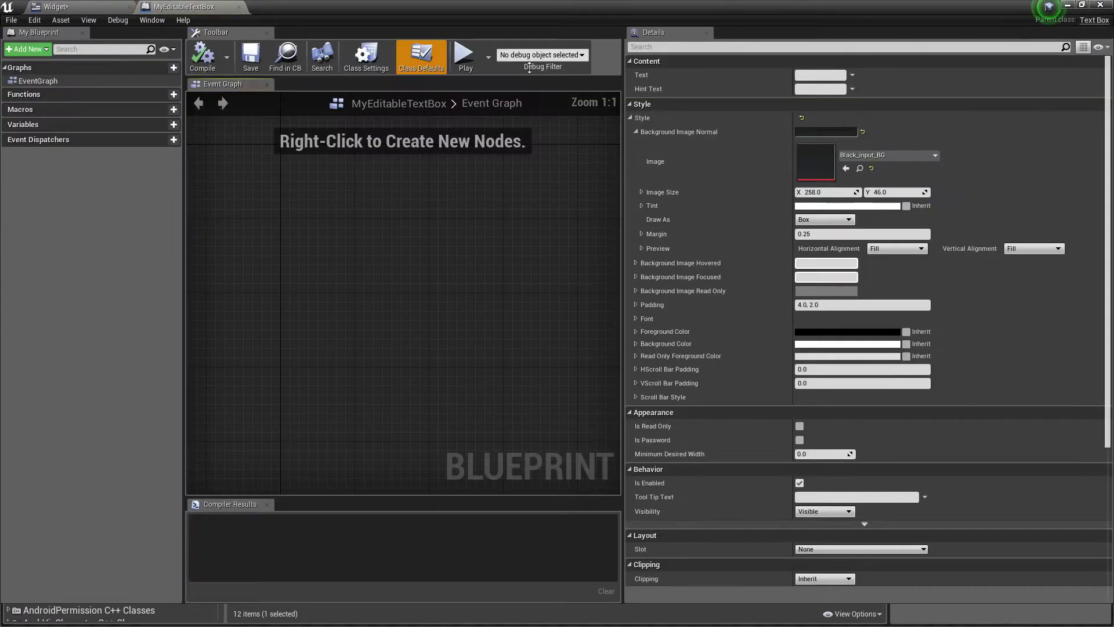
- Add Style to the Hide Categories in the class settings and compile the Blueprint
{"action": "left_click", "coordinate": [351, 61]}
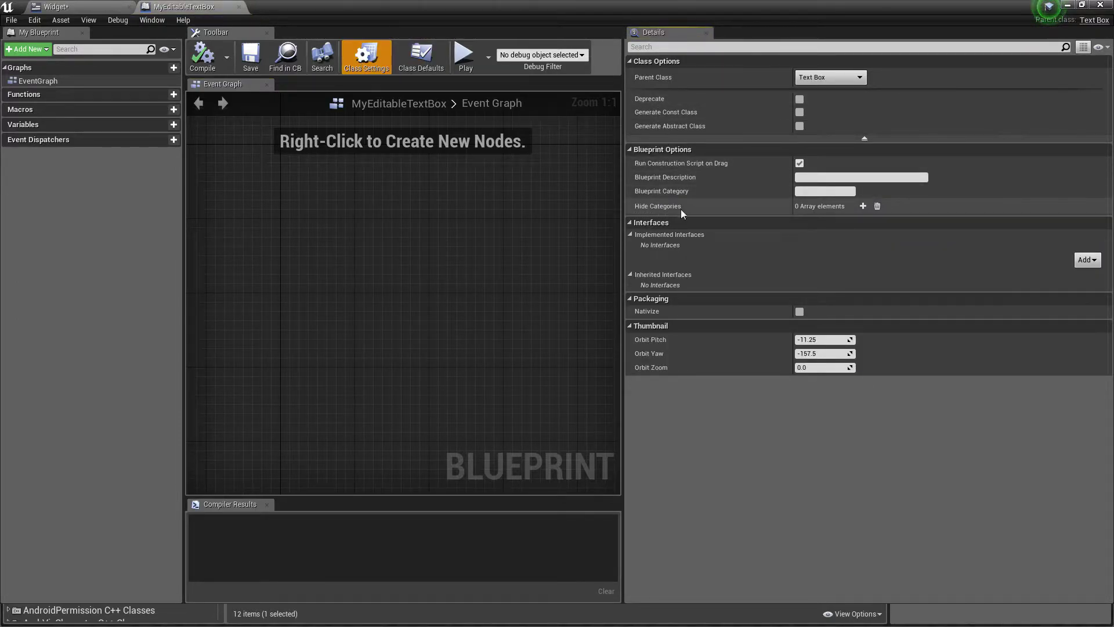
{"action": "left_click", "coordinate": [862, 206]}
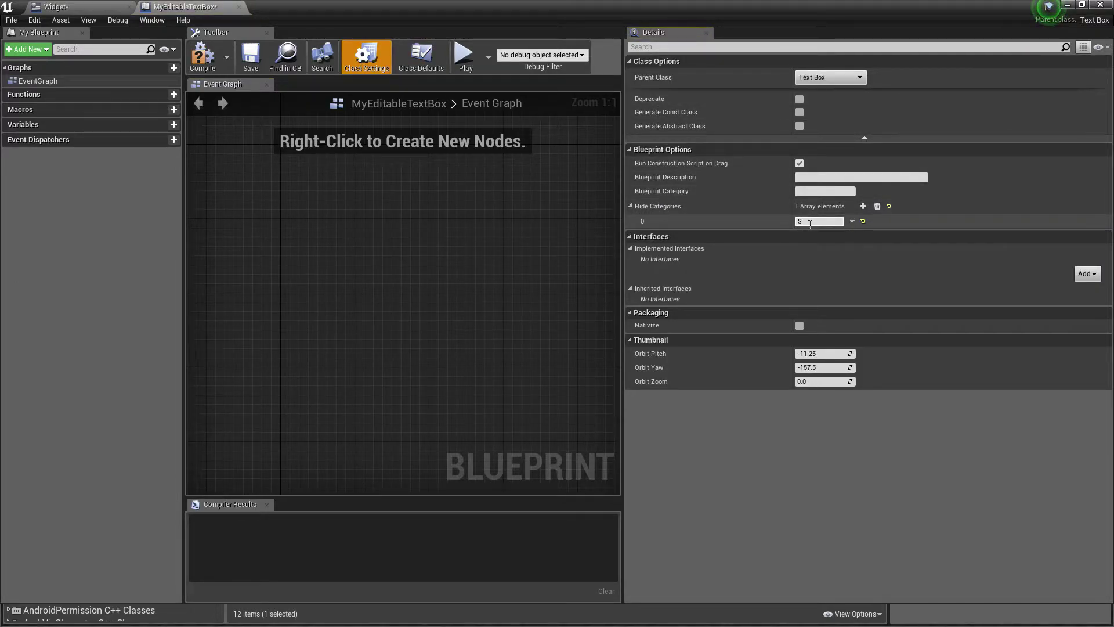
{"action": "left_click", "coordinate": [810, 224]}
{"action": "type", "text": "Style"}
{"action": "key", "text": "Return"}
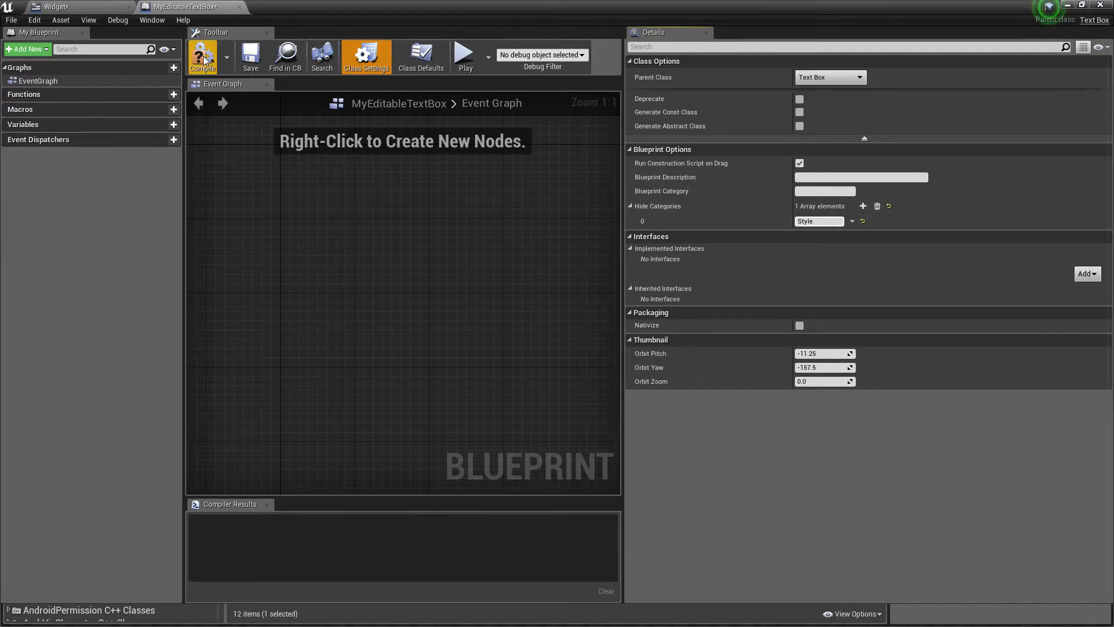
{"action": "left_click", "coordinate": [203, 58]}
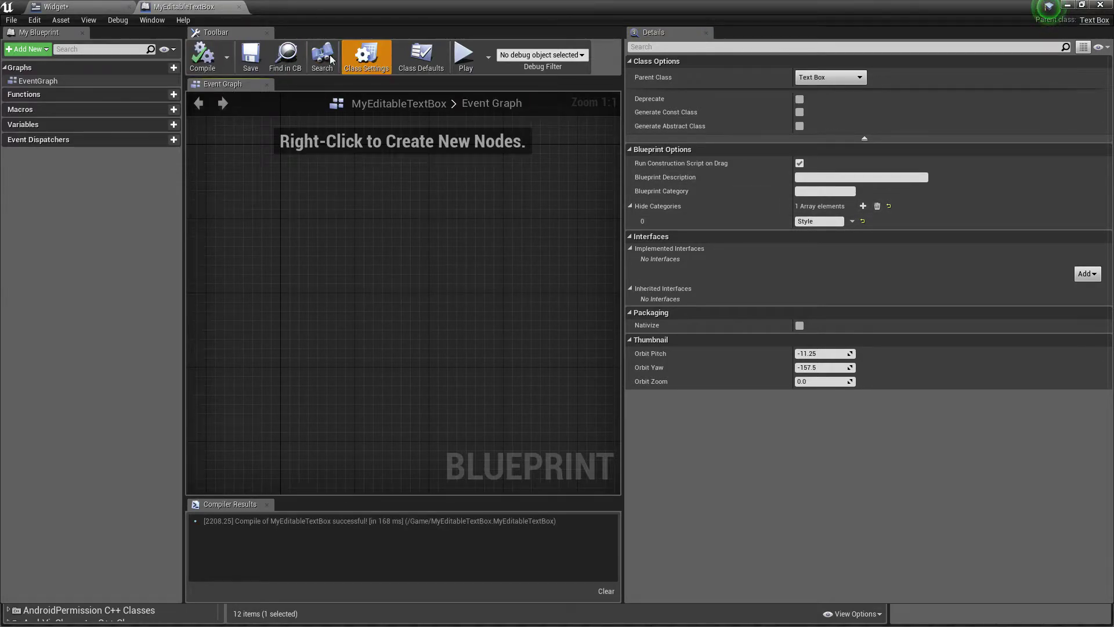
- Return to the widget and place two more My Editable Text Box widgets in the lower part of the canvas
{"action": "left_click", "coordinate": [81, 6]}
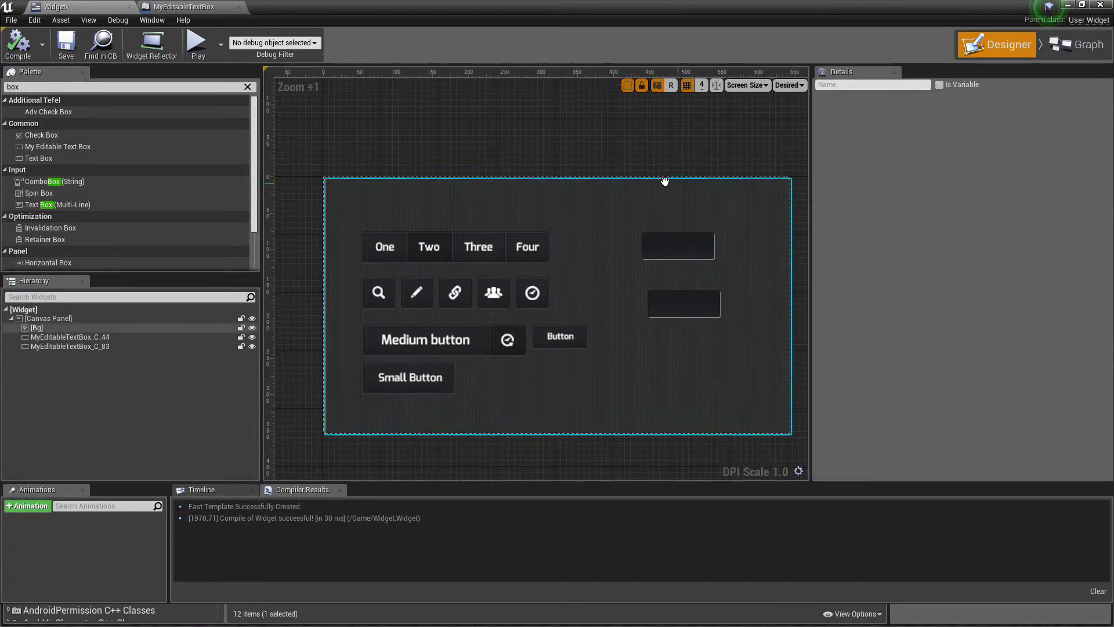
{"action": "left_click", "coordinate": [605, 230]}
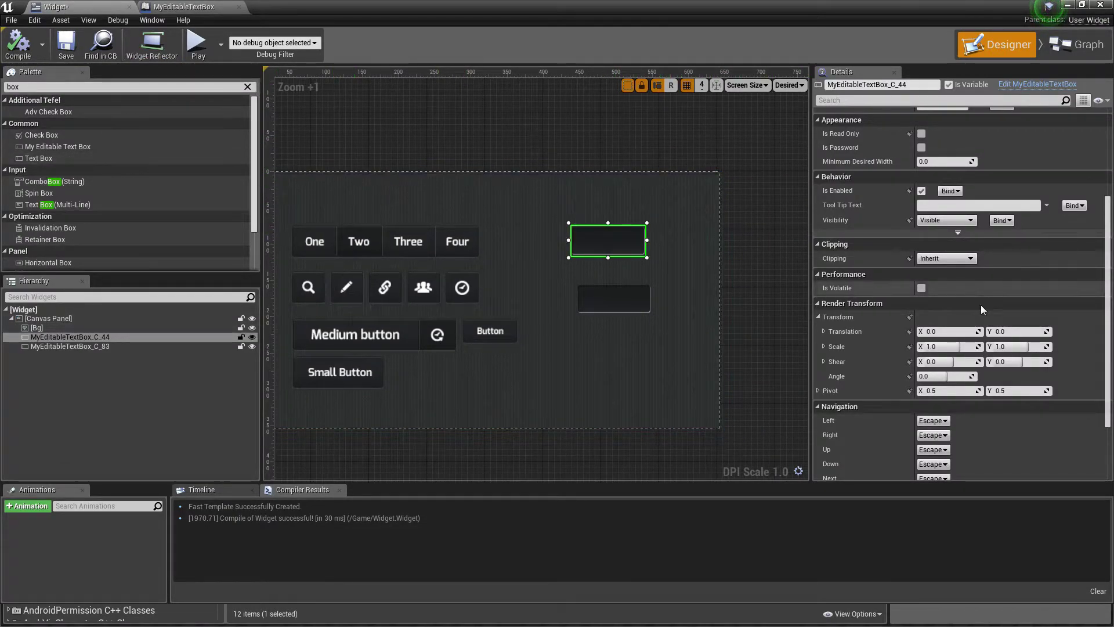
{"action": "left_click_drag", "start_coordinate": [57, 149], "coordinate": [553, 363]}
{"action": "left_click_drag", "start_coordinate": [40, 144], "coordinate": [455, 401]}
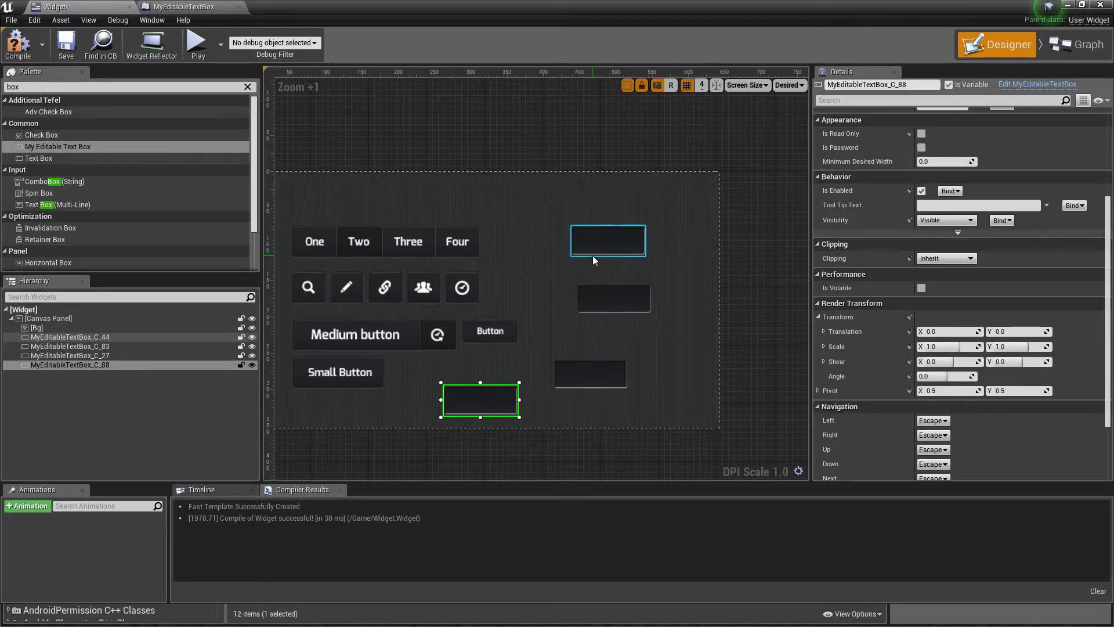
{"action": "scroll", "coordinate": [1006, 336], "scroll_direction": "down", "scroll_amount": 3}
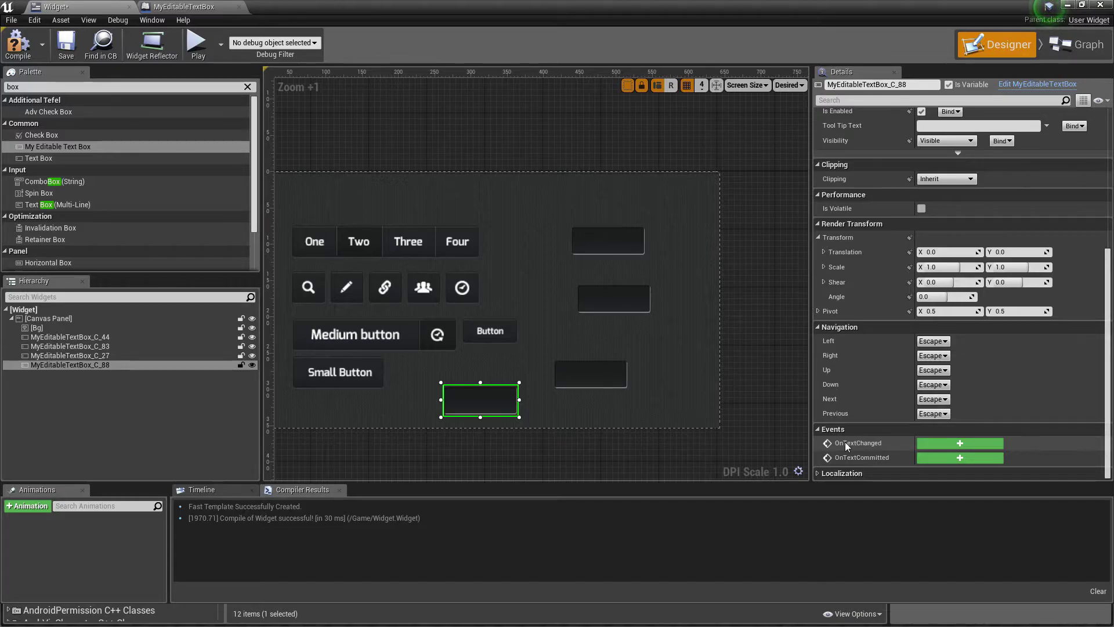
- Delete the two text boxes just added to the lower part of the canvas
{"action": "key", "text": "Delete"}
{"action": "left_click", "coordinate": [599, 380]}
{"action": "key", "text": "Delete"}
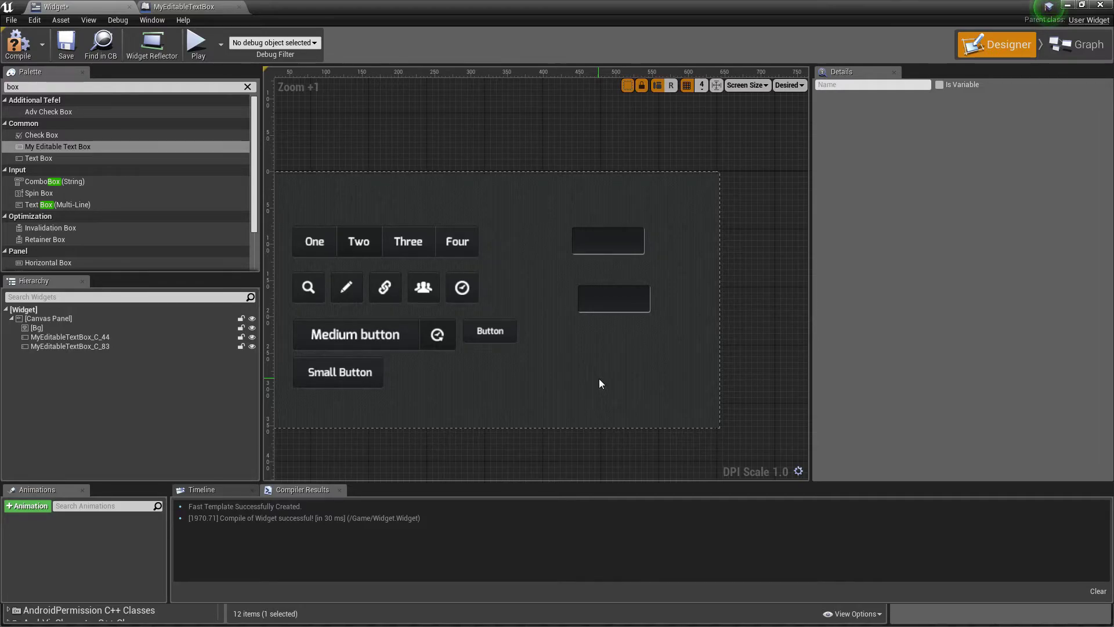
- Reopen the lower text box's class, empty its Hide Categories array and compile the Blueprint
{"action": "left_click", "coordinate": [622, 298]}
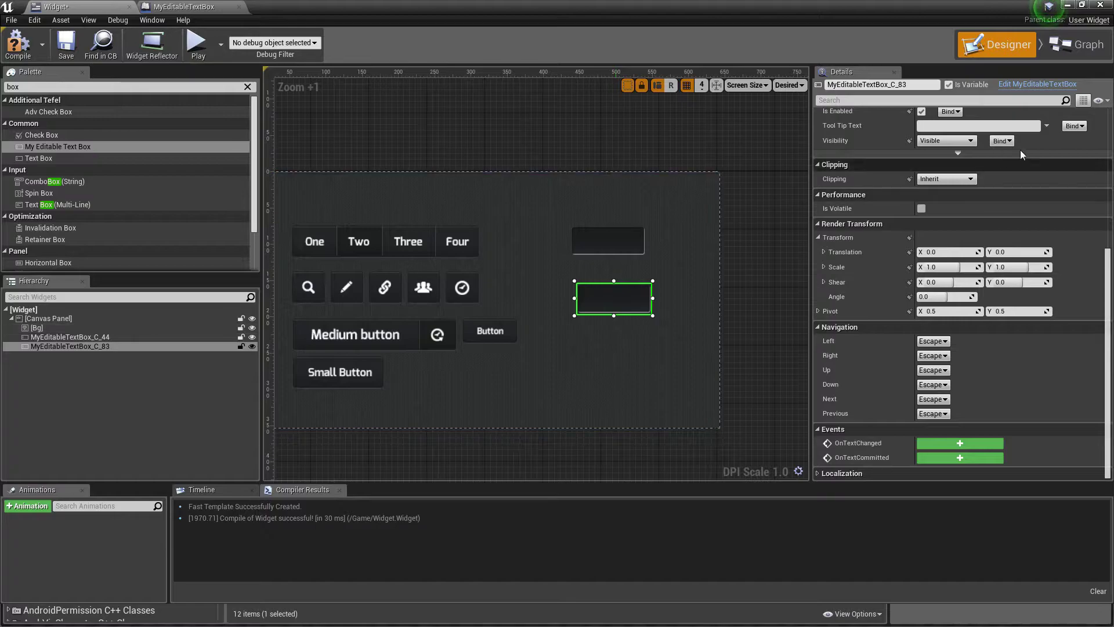
{"action": "left_click", "coordinate": [1055, 84]}
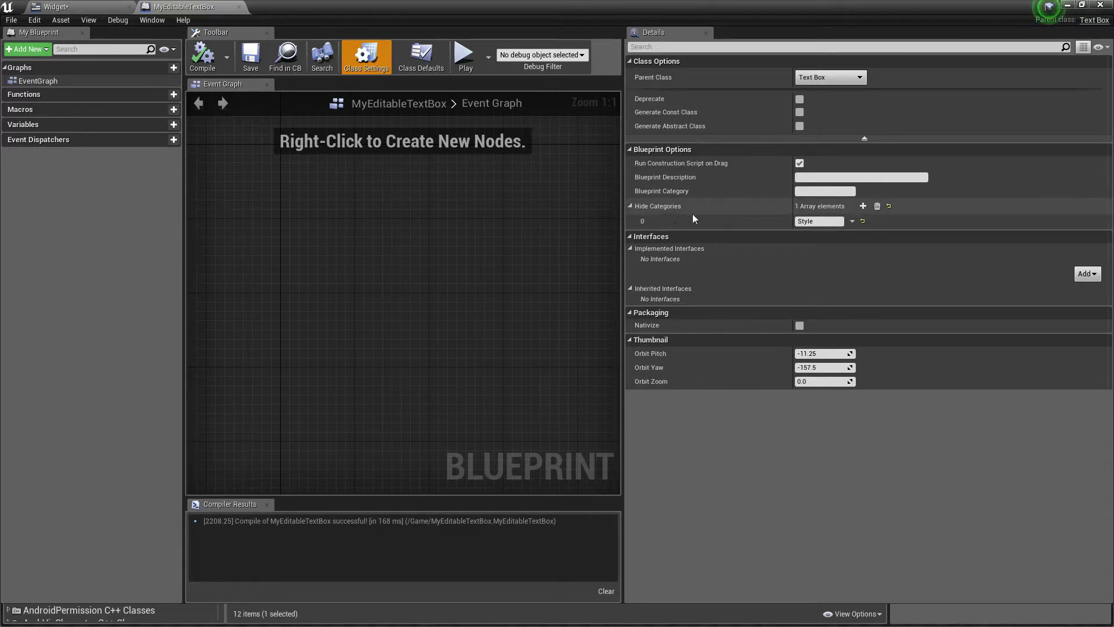
{"action": "left_click", "coordinate": [877, 207]}
{"action": "left_click", "coordinate": [201, 58]}
- Expand the Style settings in the class defaults and move the MyEditableTextBox editor into a separate window over the widget
{"action": "left_click", "coordinate": [430, 55]}
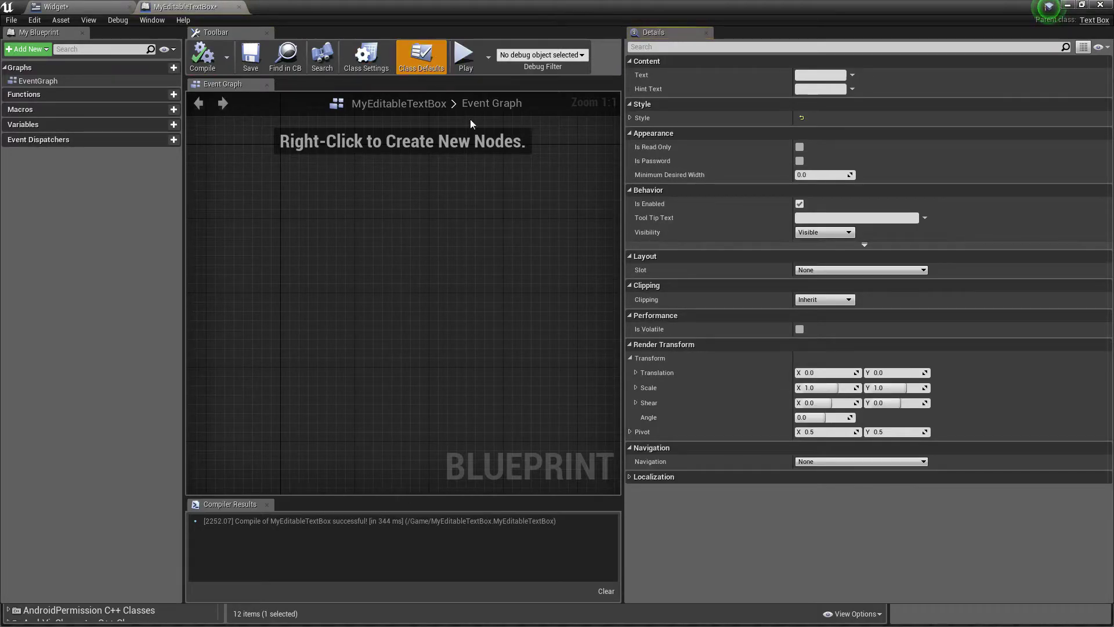
{"action": "left_click", "coordinate": [630, 118]}
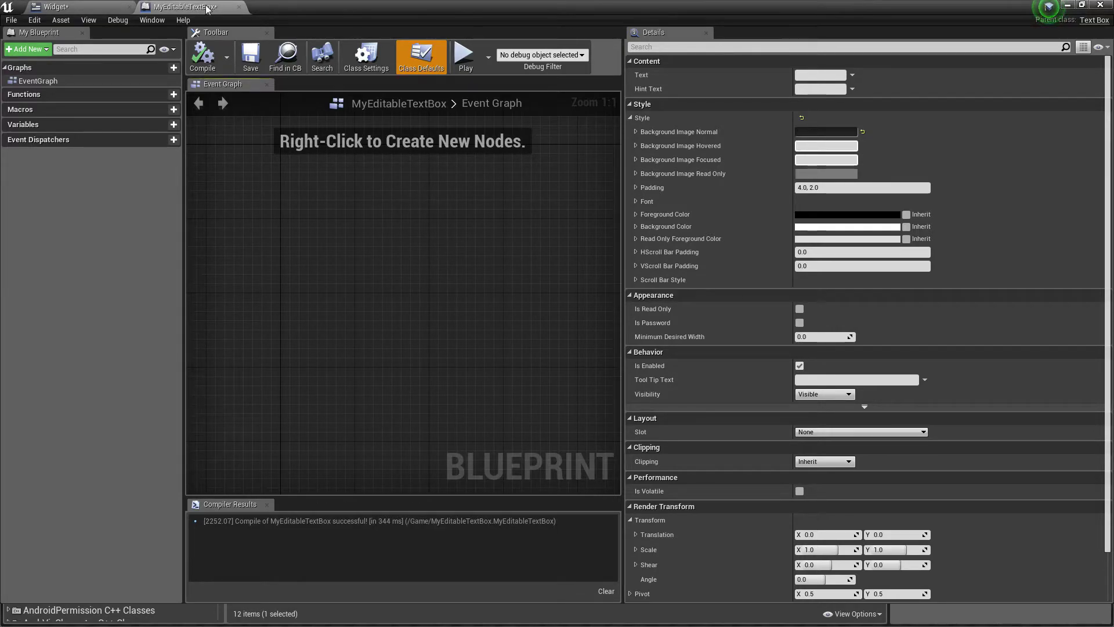
{"action": "left_click", "coordinate": [242, 6]}
{"action": "left_click_drag", "start_coordinate": [306, 74], "coordinate": [313, 75]}
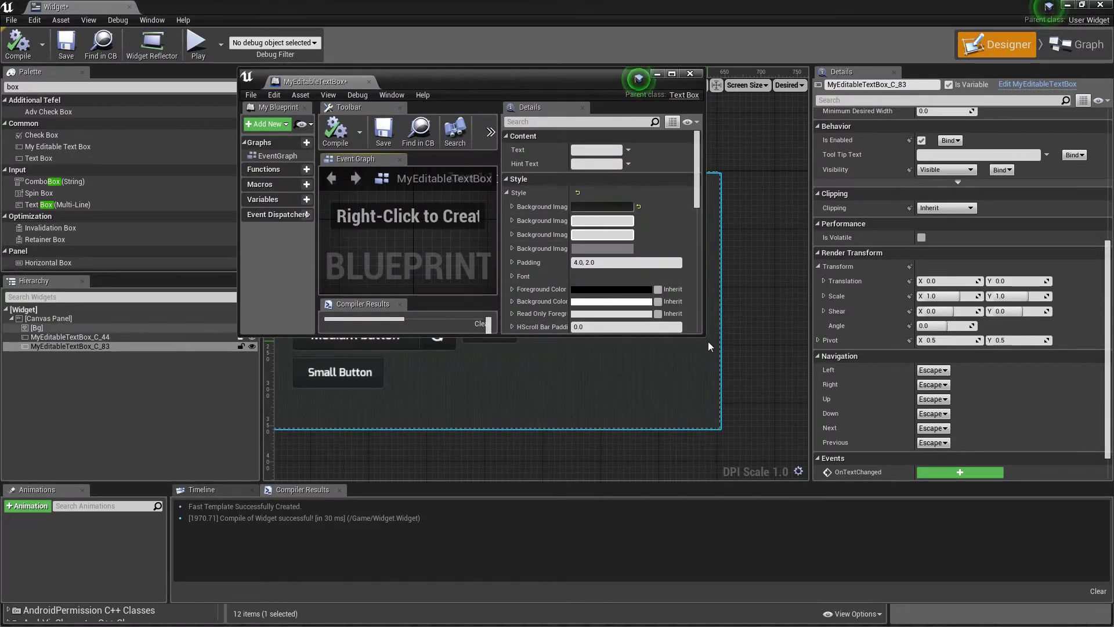
- Enlarge the floating MyEditableTextBox editor window, widen its event graph area and move it over the upper part of the screen
{"action": "left_click_drag", "start_coordinate": [703, 335], "coordinate": [948, 433]}
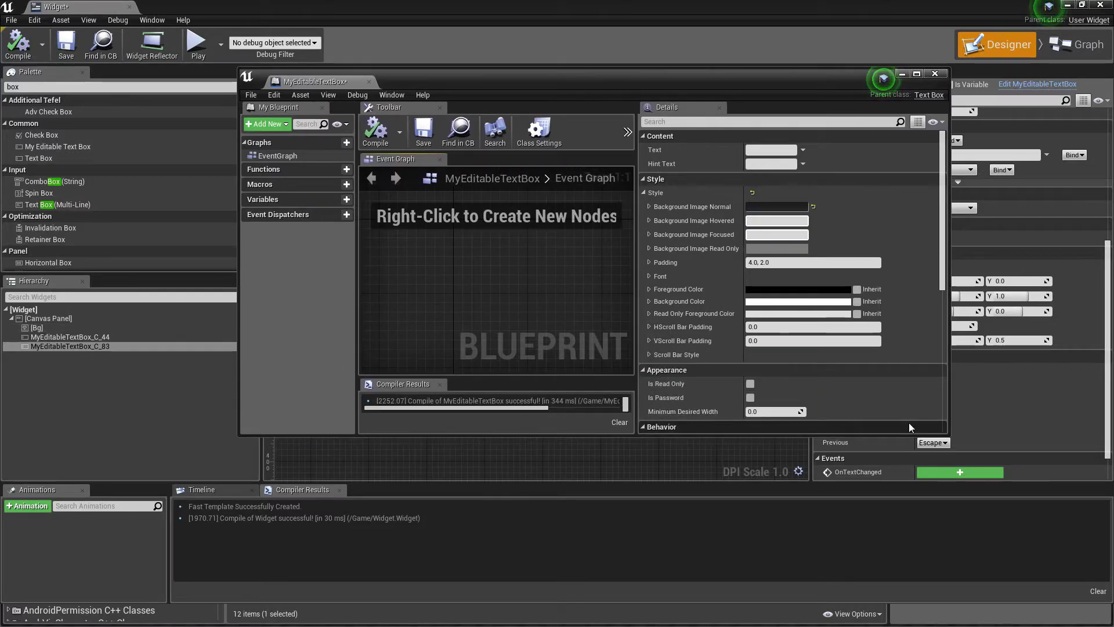
{"action": "left_click_drag", "start_coordinate": [242, 436], "coordinate": [121, 495]}
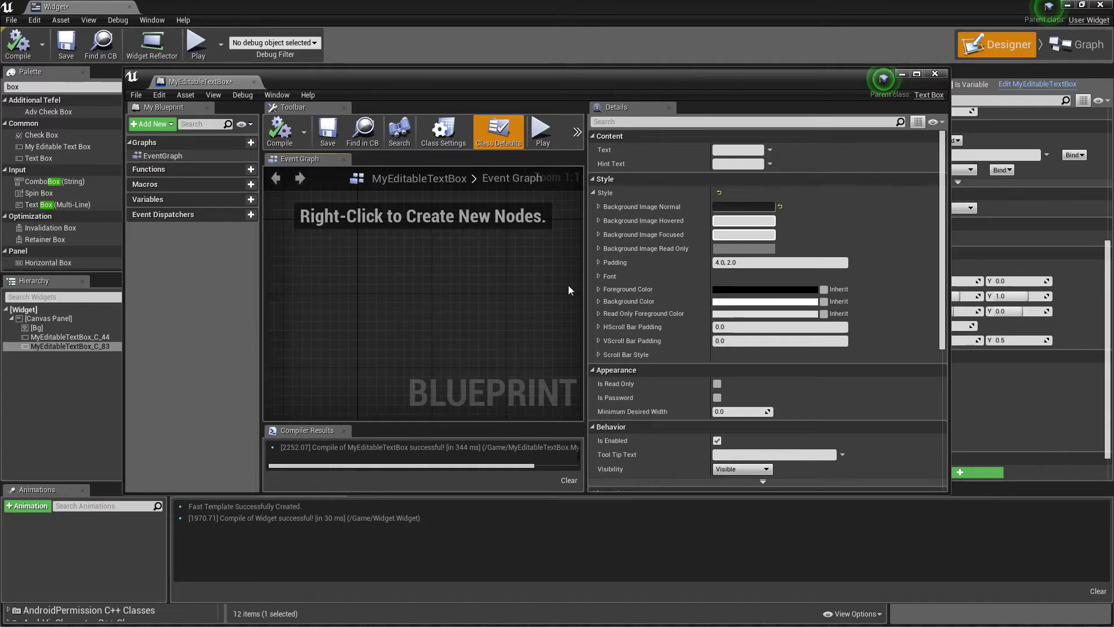
{"action": "left_click_drag", "start_coordinate": [580, 289], "coordinate": [689, 270]}
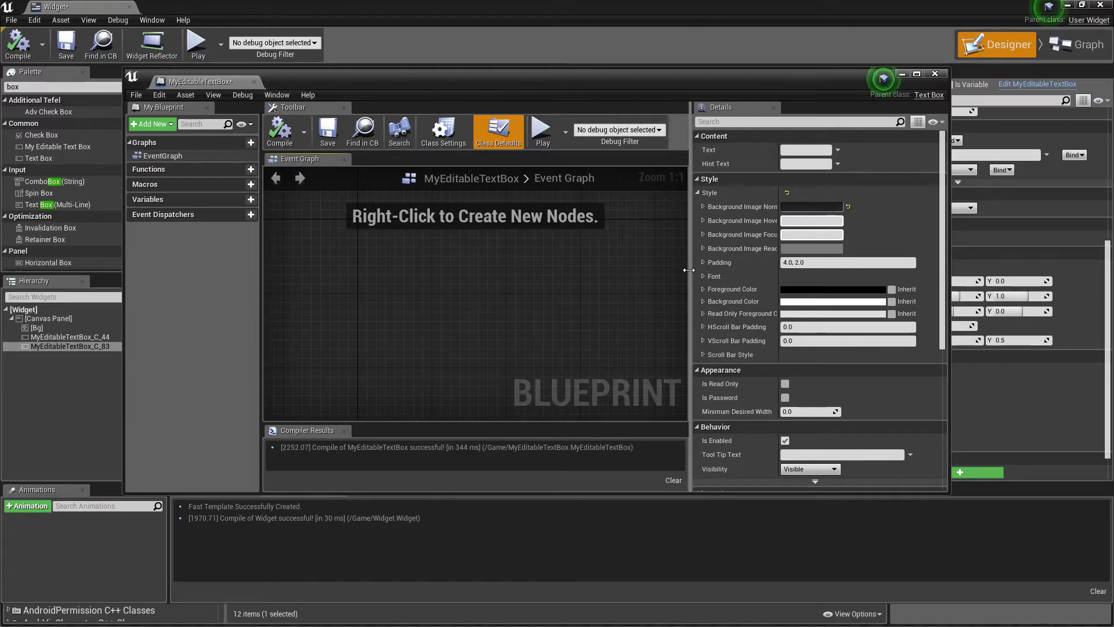
{"action": "left_click_drag", "start_coordinate": [712, 89], "coordinate": [633, 80]}
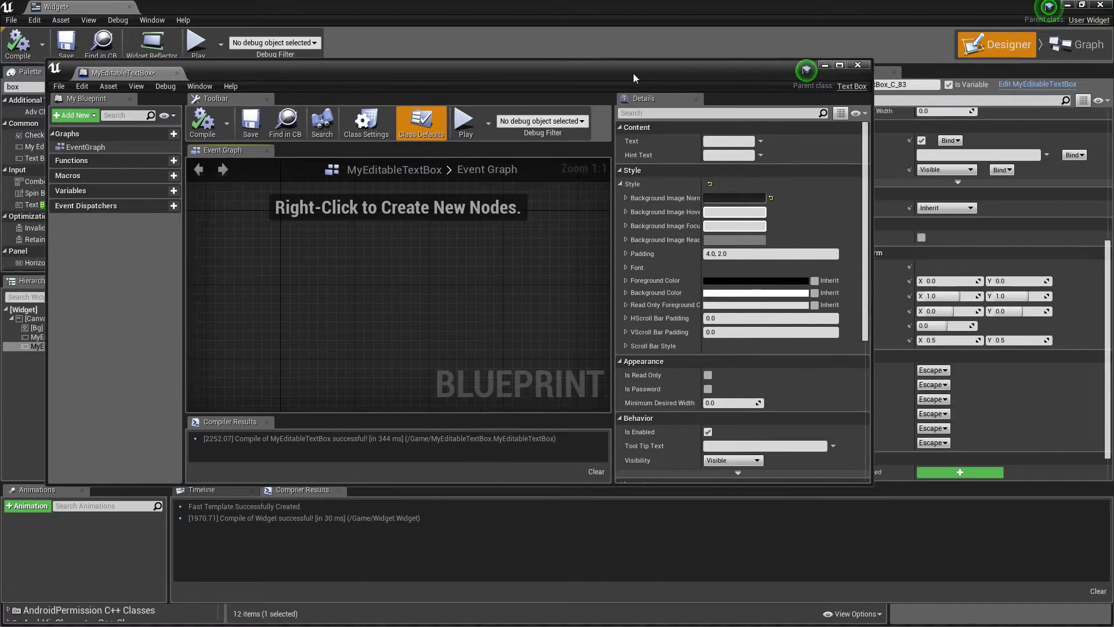
{"action": "scroll", "coordinate": [841, 204], "scroll_direction": "down", "scroll_amount": 5}
{"action": "scroll", "coordinate": [841, 203], "scroll_direction": "up", "scroll_amount": 5}
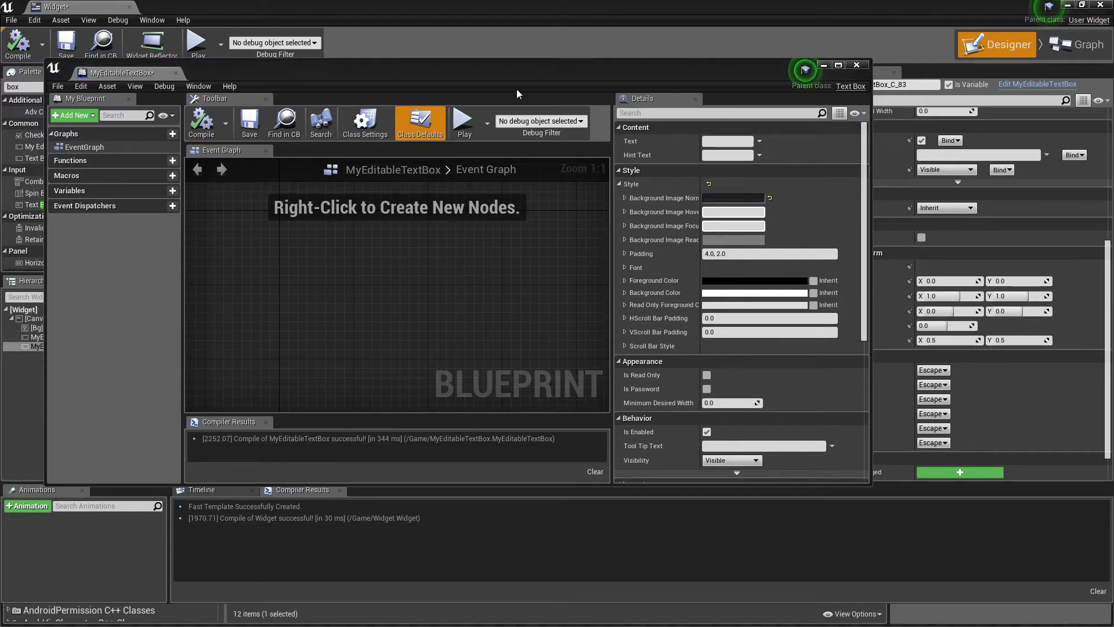
{"action": "left_click_drag", "start_coordinate": [531, 83], "coordinate": [611, 40]}
- Reveal the Content Browser and create a child Blueprint class of MyEditableTextBox named InputBlack
{"action": "left_click", "coordinate": [1067, 6]}
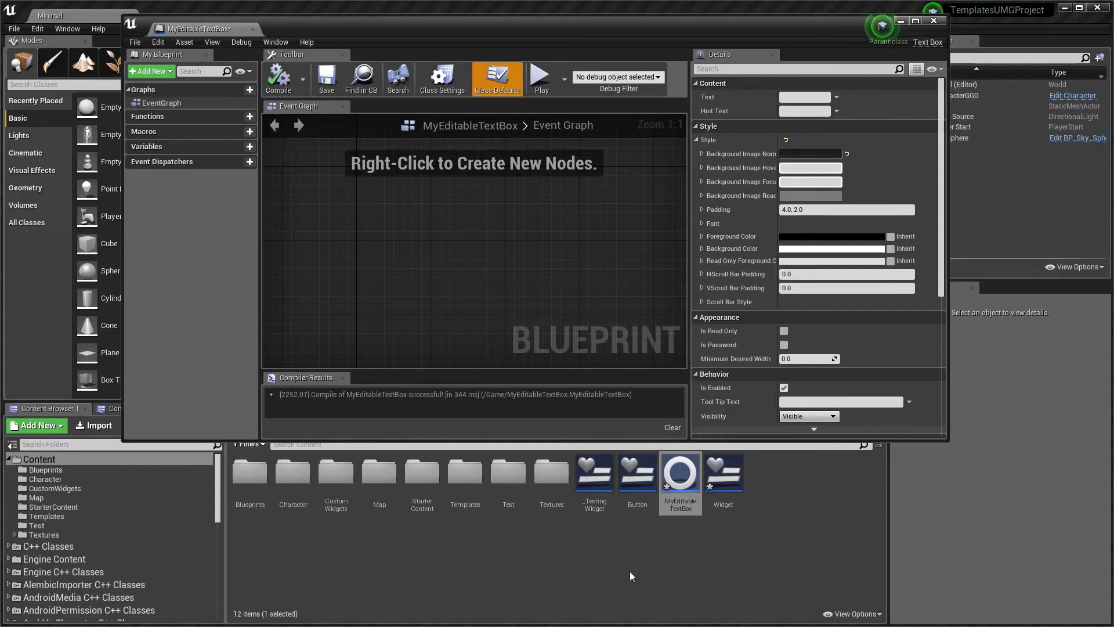
{"action": "right_click", "coordinate": [691, 491]}
{"action": "left_click", "coordinate": [762, 270]}
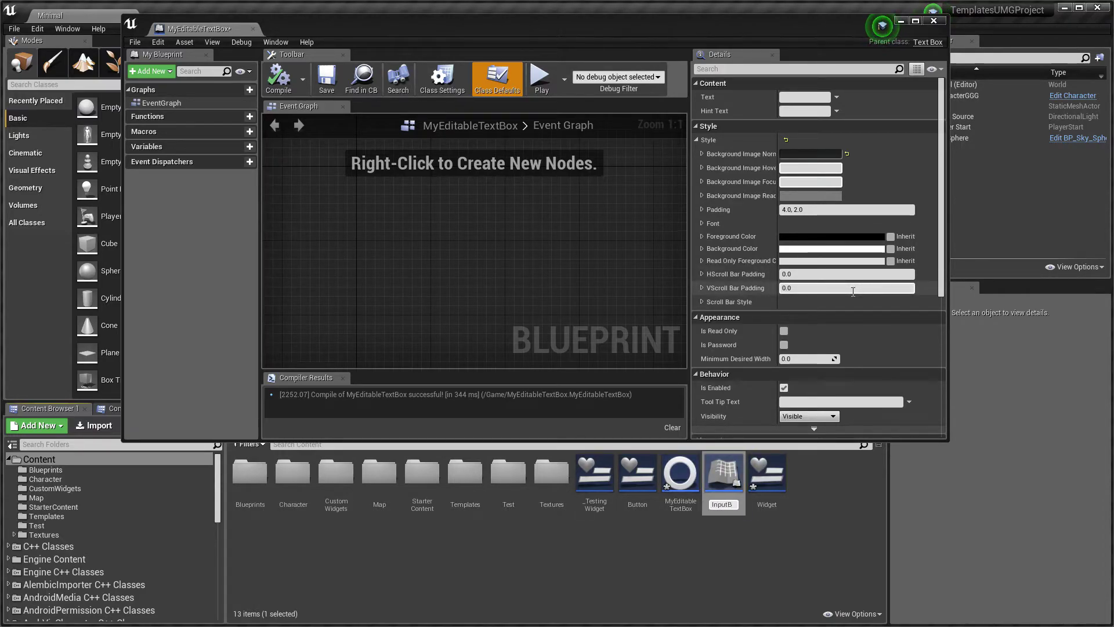
{"action": "key", "text": "Return"}
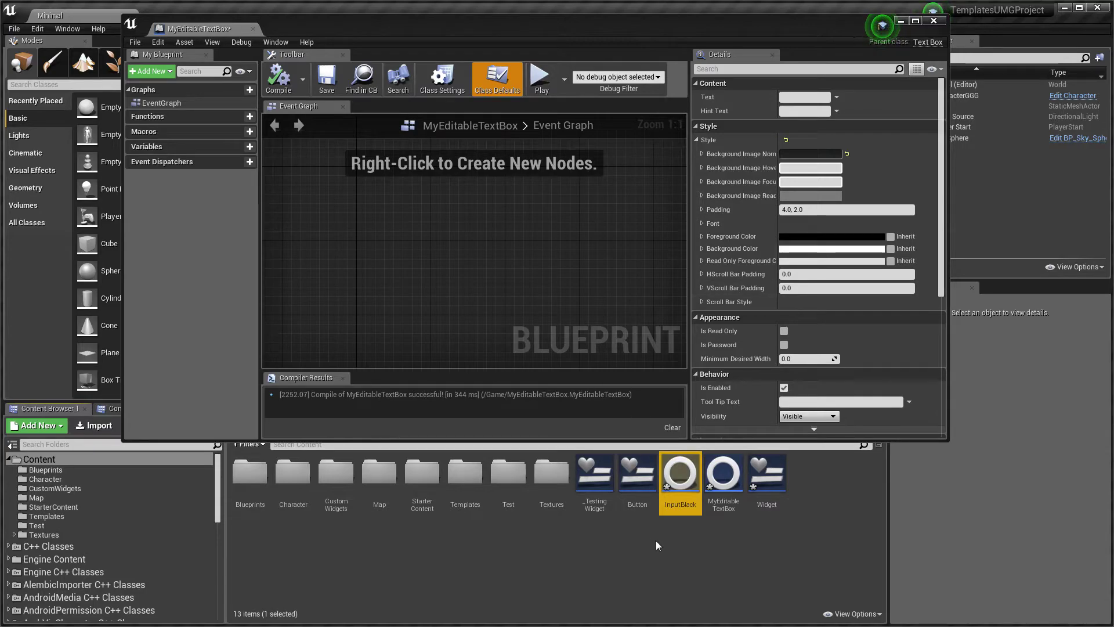
- Rename the MyEditableTextBox Blueprint as InputBlackTemplate in the Content folder
{"action": "left_click", "coordinate": [724, 488]}
{"action": "key", "text": "F2"}
{"action": "type", "text": "Inpu"}
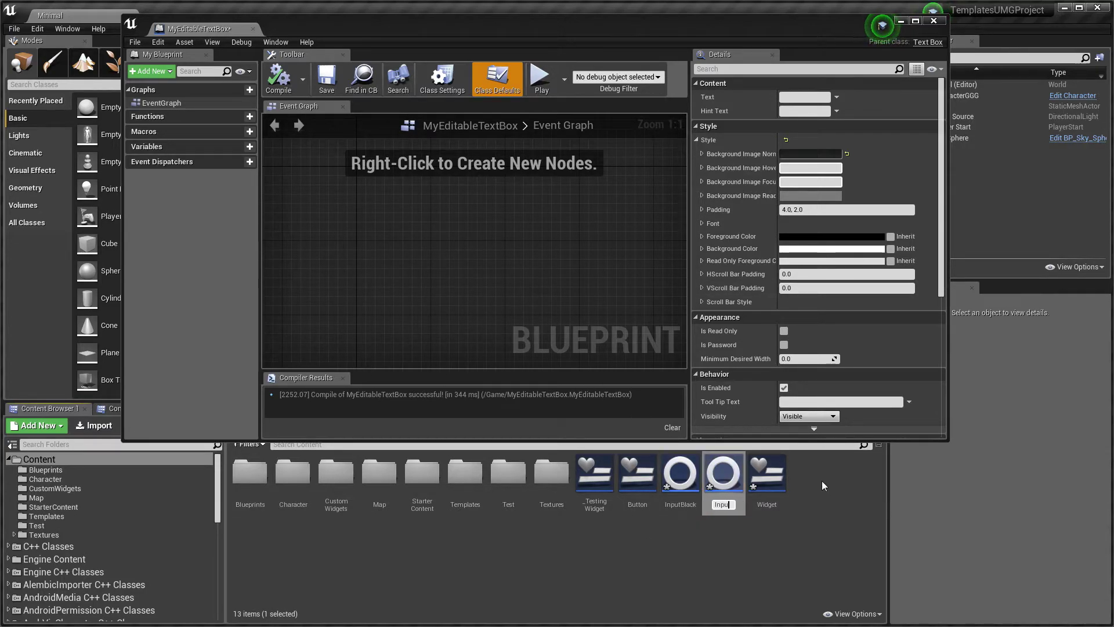
{"action": "type", "text": "tBlackTemplate"}
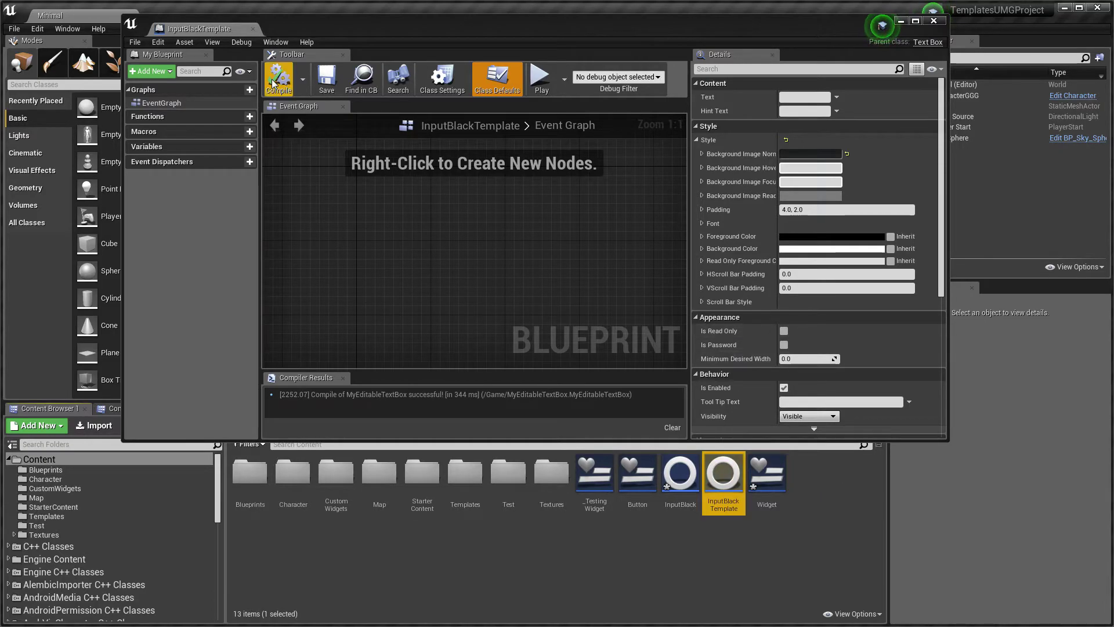
- Open the InputBlack Blueprint, add Style to its Hide Categories in the class settings and compile it
{"action": "double_click", "coordinate": [697, 494]}
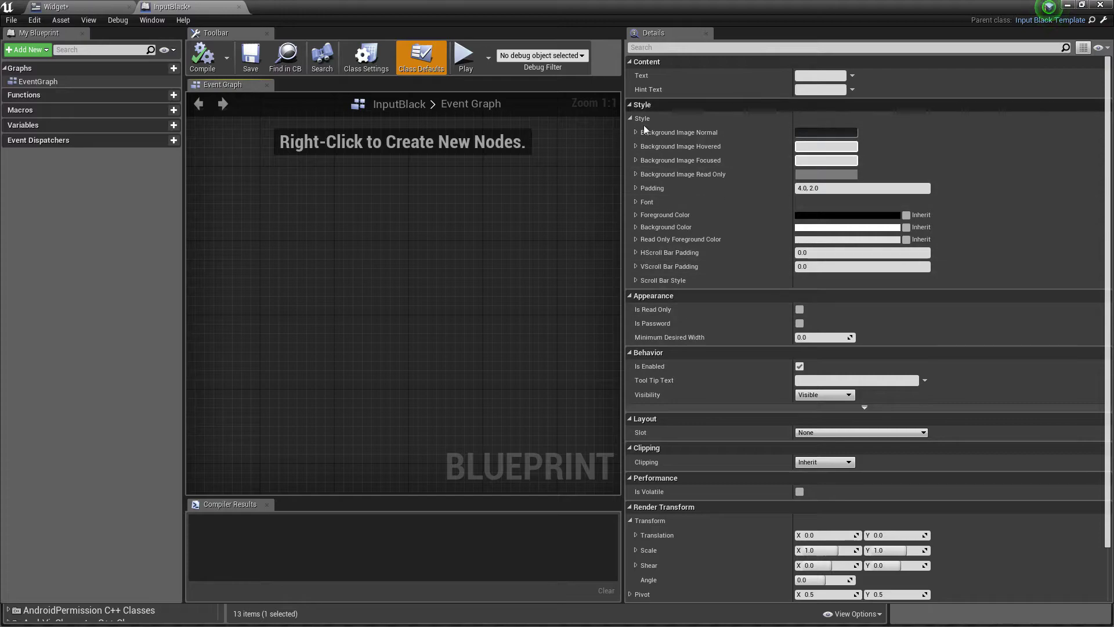
{"action": "left_click", "coordinate": [370, 64]}
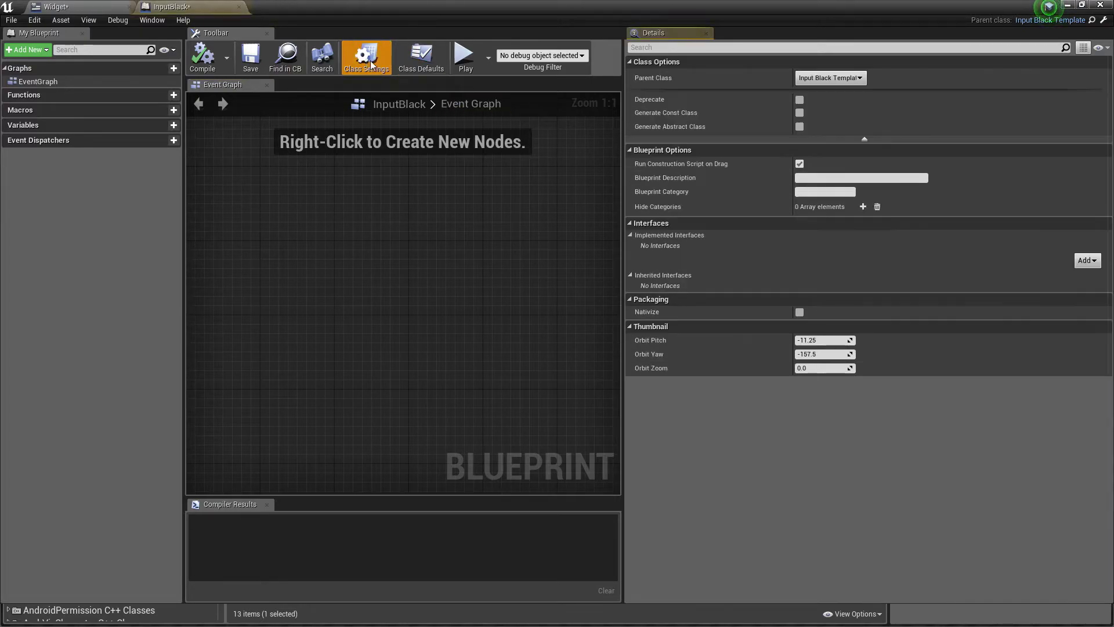
{"action": "left_click", "coordinate": [862, 206]}
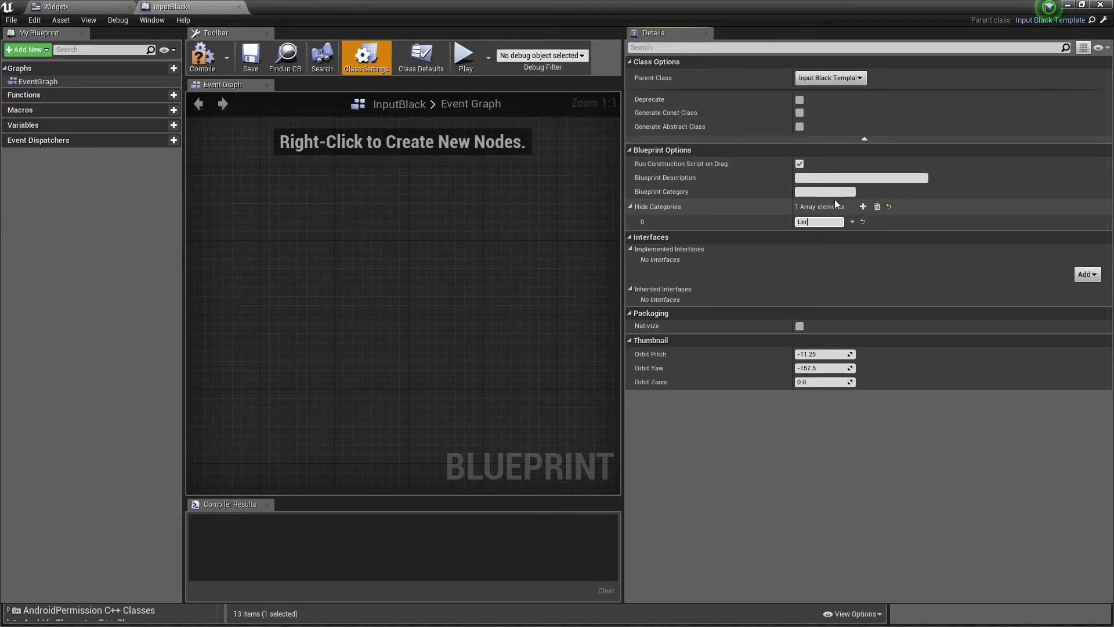
{"action": "type", "text": "Style"}
{"action": "key", "text": "Return"}
{"action": "left_click", "coordinate": [202, 58]}
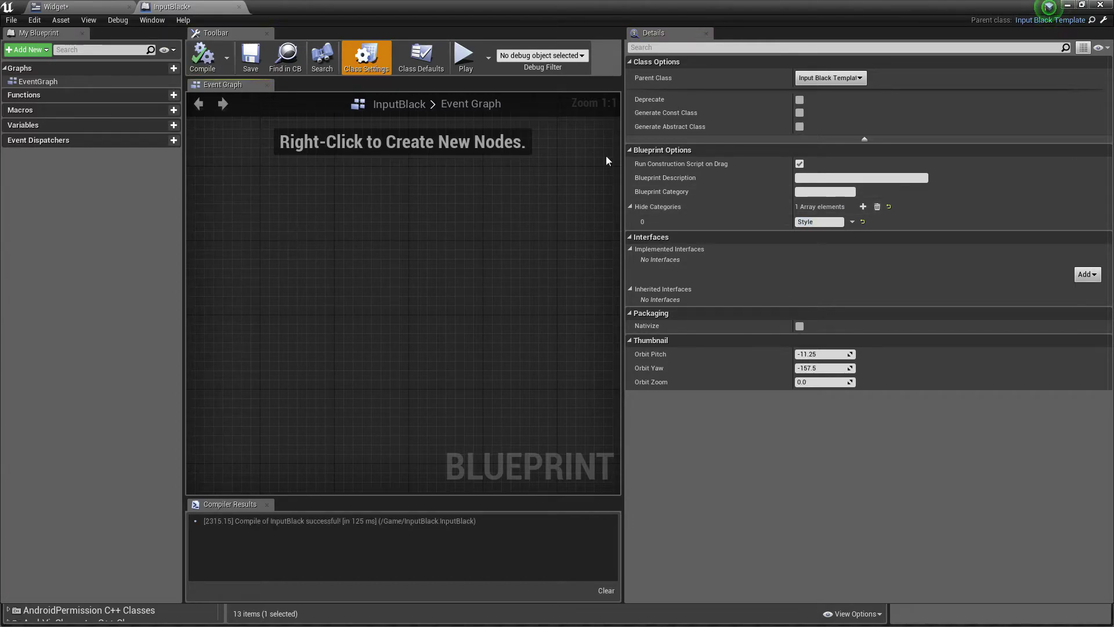
- Open InputBlack's parent class InputBlackTemplate at full size and detach its editor into a floating window again
{"action": "left_click", "coordinate": [1102, 22]}
{"action": "double_click", "coordinate": [516, 29]}
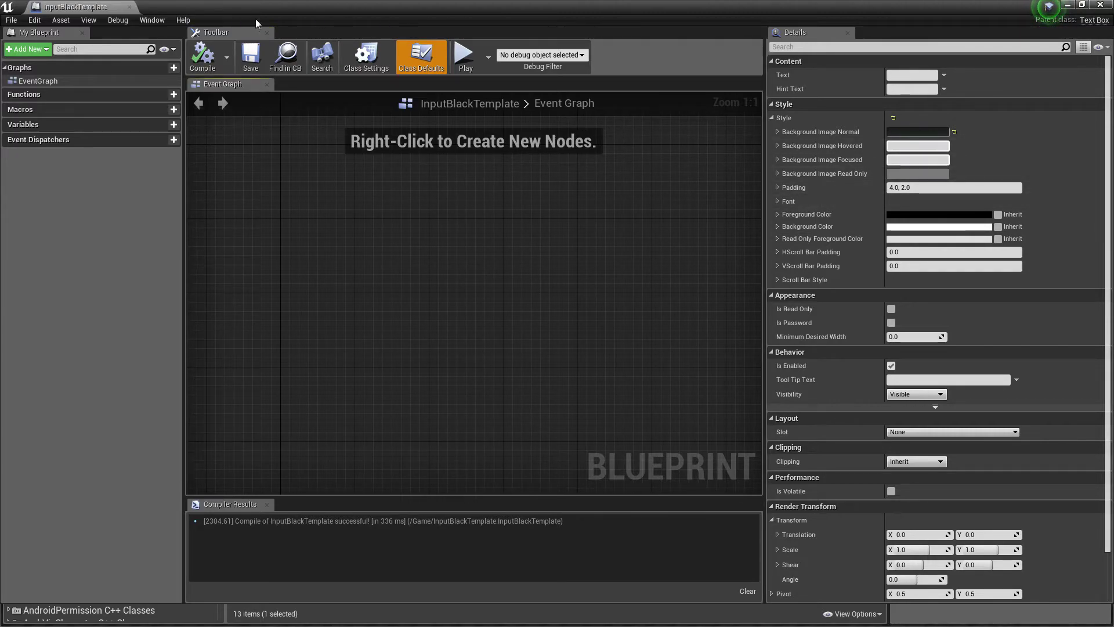
{"action": "left_click_drag", "start_coordinate": [255, 16], "coordinate": [479, 65]}
- Return to the widget, compile it and filter the palette by "input"
{"action": "left_click", "coordinate": [93, 6]}
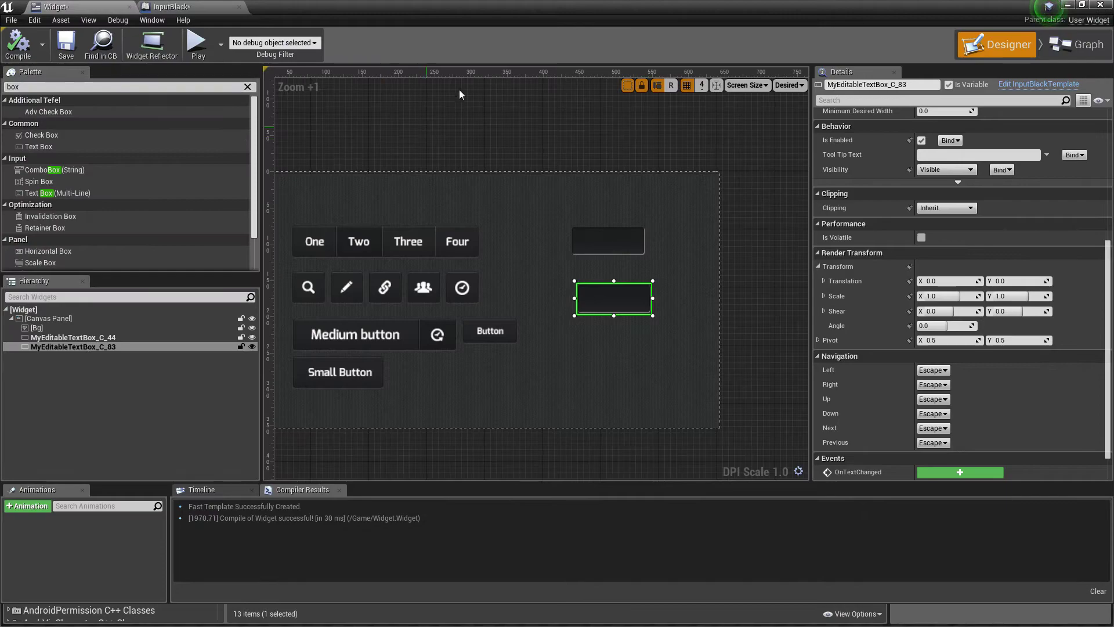
{"action": "right_click_drag", "start_coordinate": [383, 141], "coordinate": [524, 162]}
{"action": "left_click", "coordinate": [18, 45]}
{"action": "left_click", "coordinate": [43, 86]}
{"action": "key", "text": "BackSpace"}
{"action": "key", "text": "BackSpace"}
{"action": "key", "text": "BackSpace"}
{"action": "type", "text": "input"}
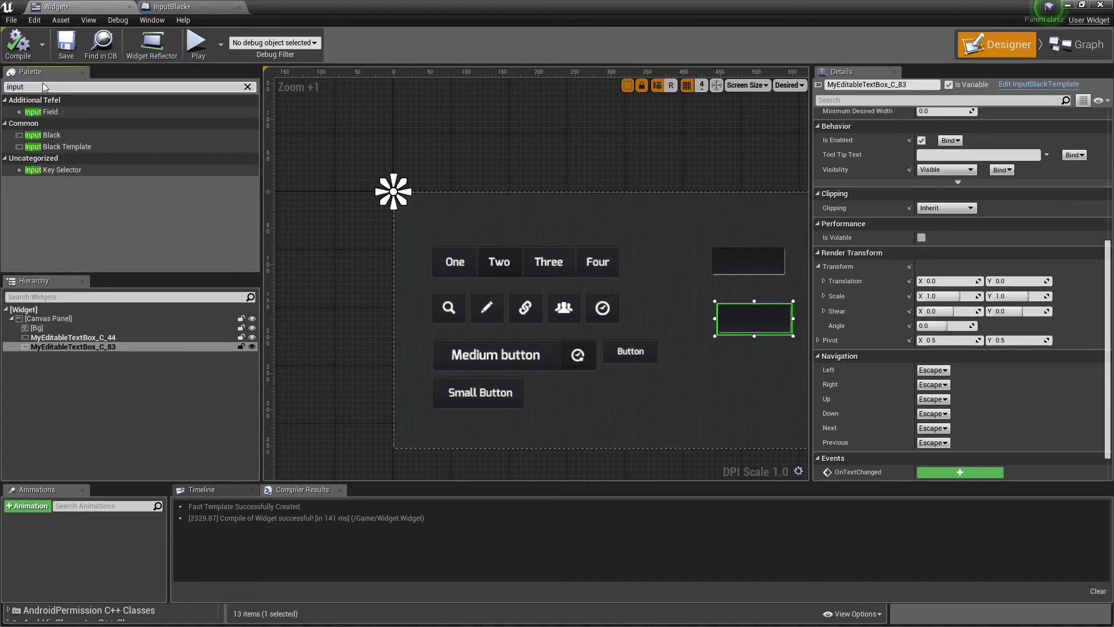
- Try placing an Input Black Template in the upper part of the canvas, delete it and recompile the widget
{"action": "left_click", "coordinate": [72, 135]}
{"action": "left_click", "coordinate": [60, 147]}
{"action": "left_click_drag", "start_coordinate": [82, 155], "coordinate": [491, 208]}
{"action": "key", "text": "Delete"}
{"action": "left_click", "coordinate": [71, 147]}
{"action": "left_click", "coordinate": [23, 44]}
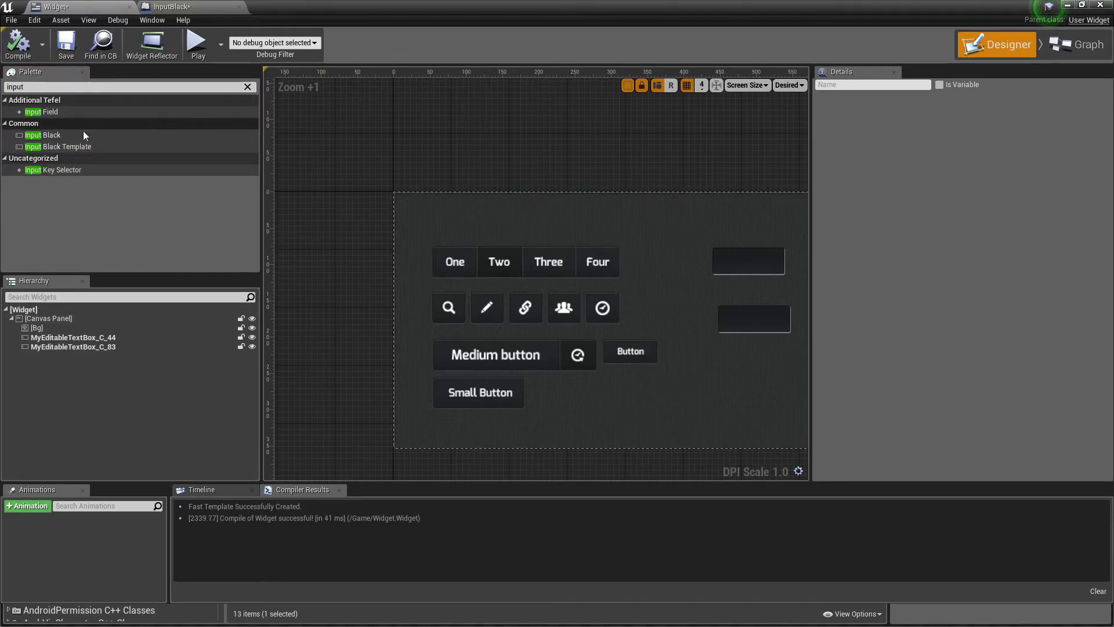
{"action": "left_click", "coordinate": [65, 148]}
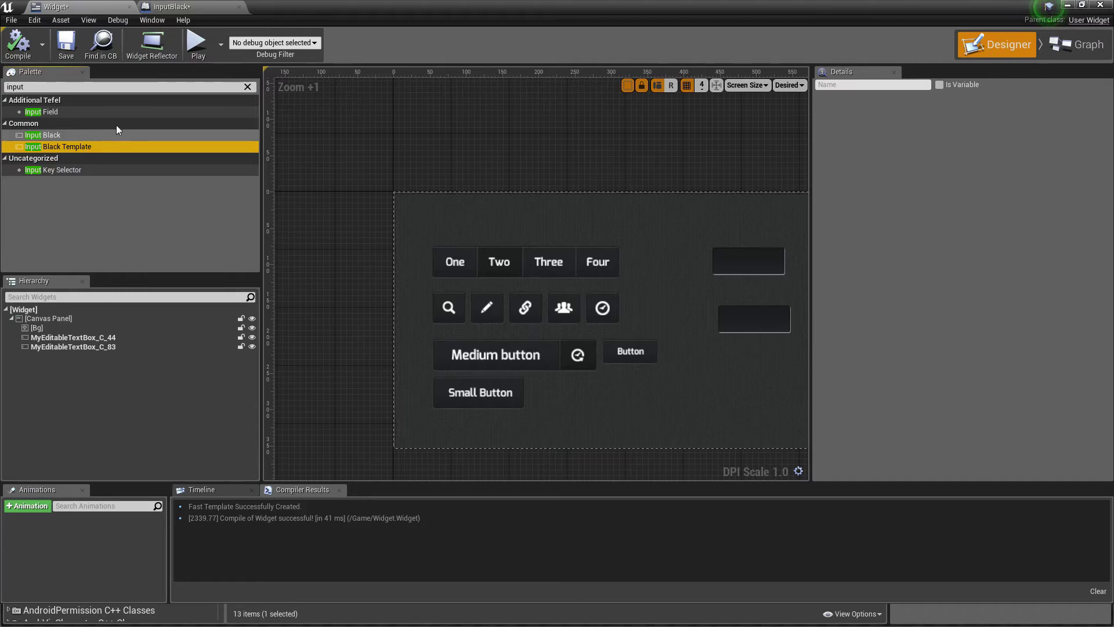
- Open InputBlackTemplate through its child InputBlack, enable Generate Abstract Class in its class settings and compile it
{"action": "left_click", "coordinate": [174, 6]}
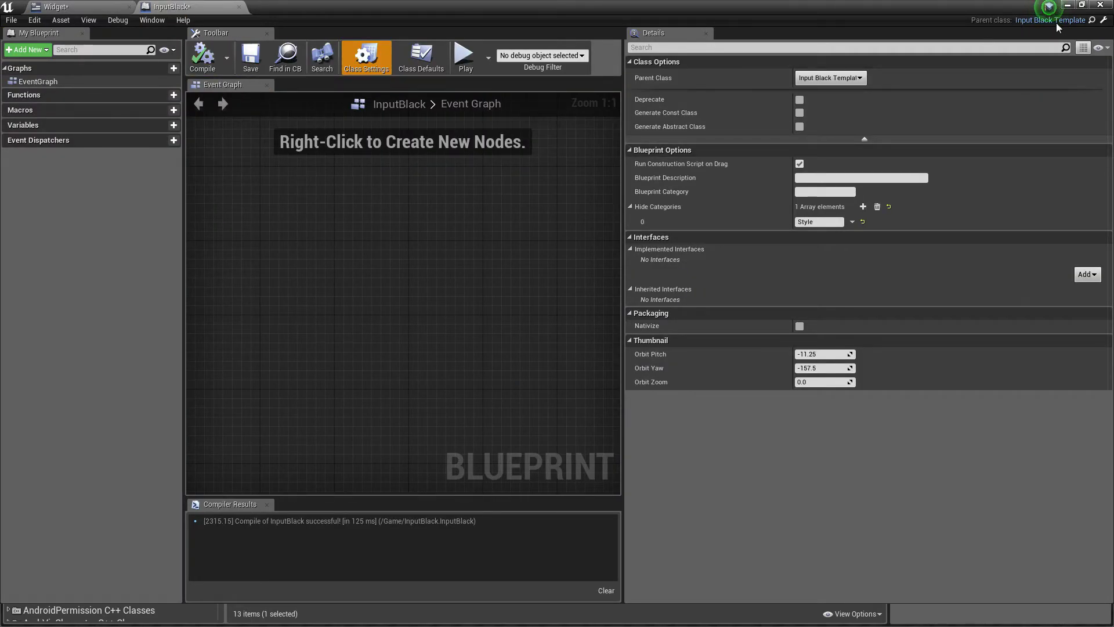
{"action": "left_click", "coordinate": [1105, 21]}
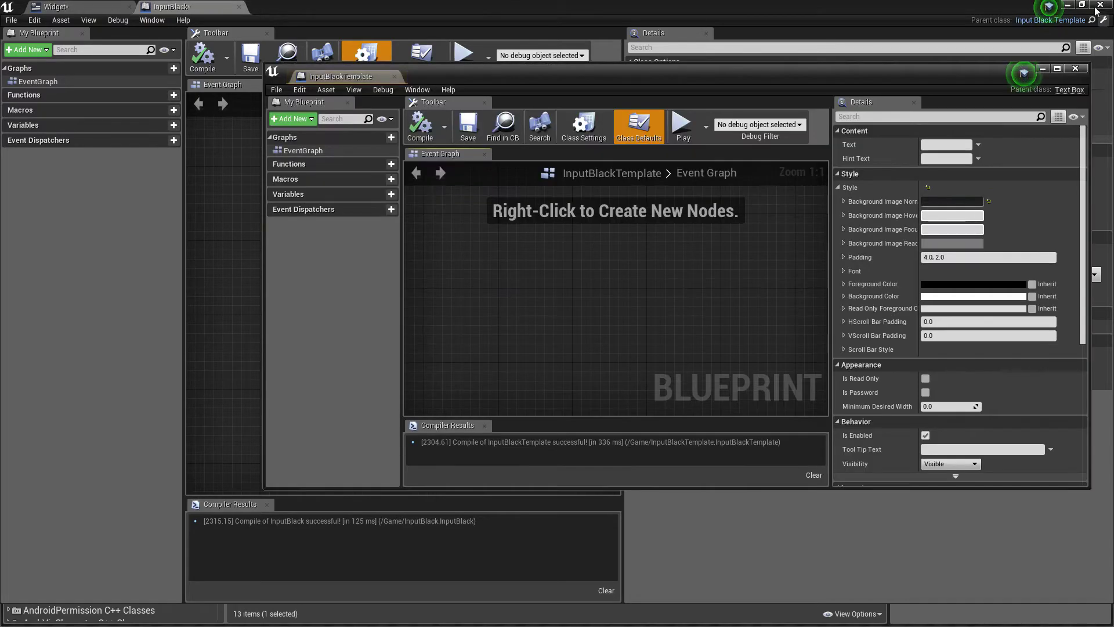
{"action": "double_click", "coordinate": [808, 80]}
{"action": "left_click", "coordinate": [366, 56]}
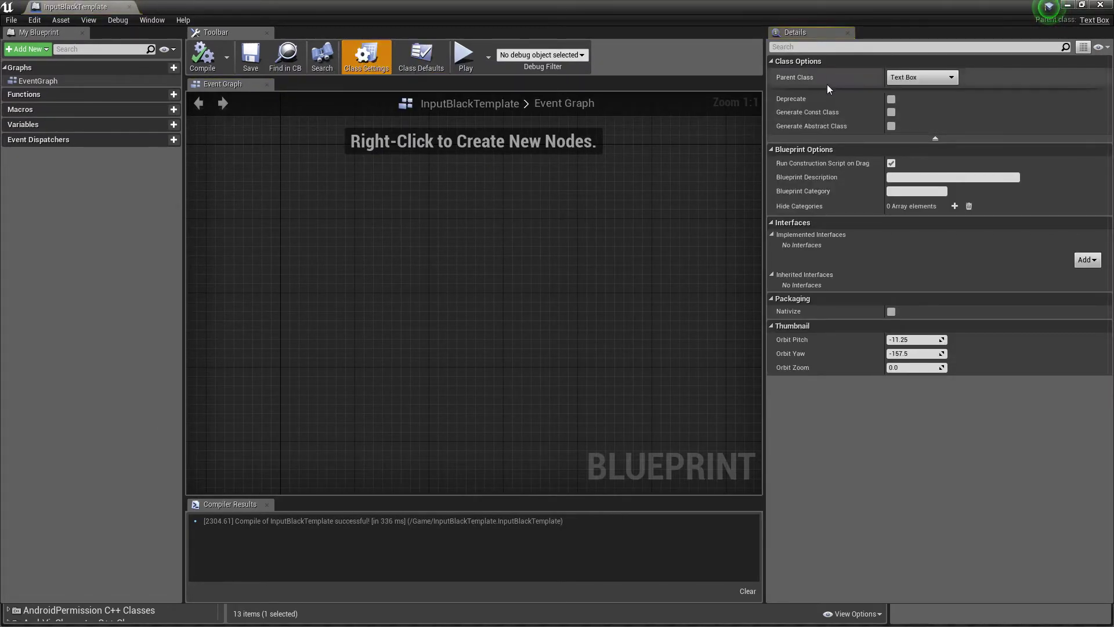
{"action": "left_click", "coordinate": [891, 126]}
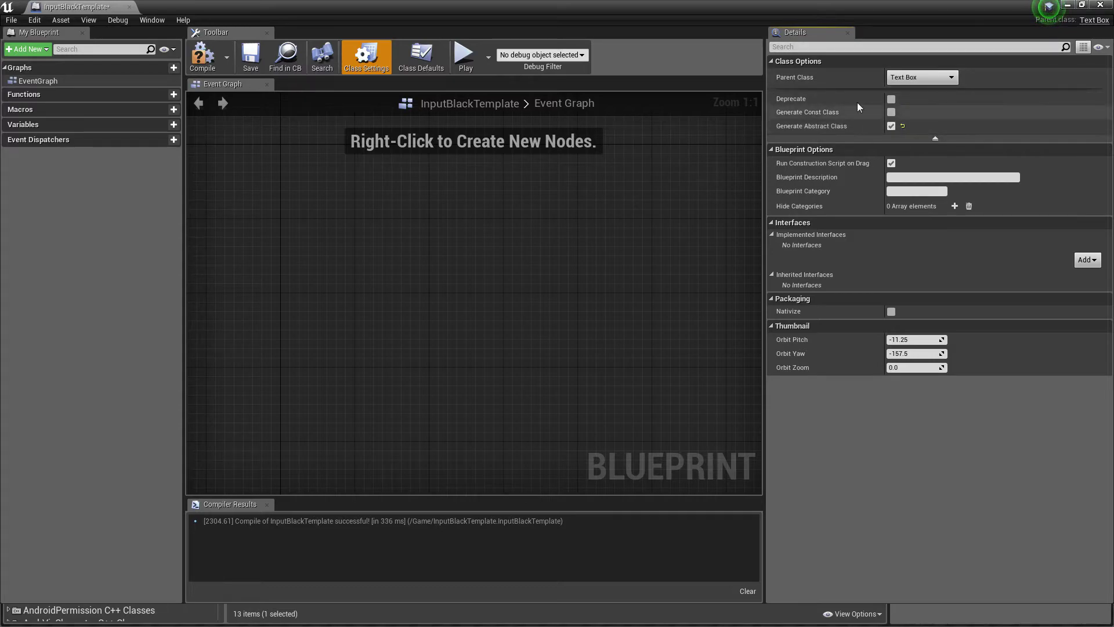
{"action": "key", "text": "F7"}
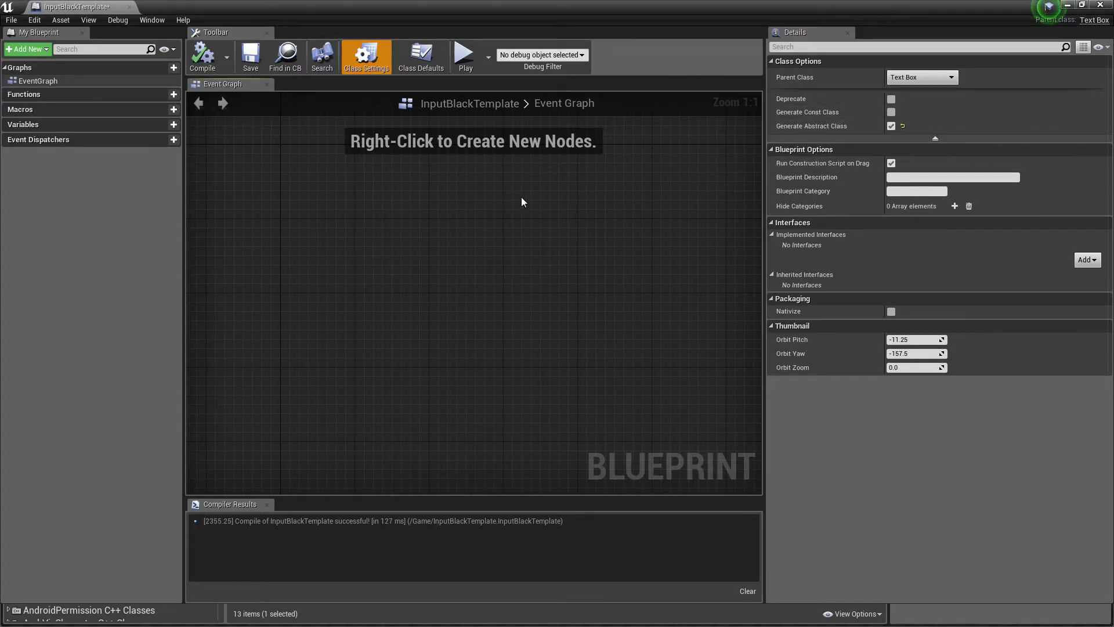
- Show InputBlackTemplate's class defaults, detach its editor into a floating window over the widget and close the InputBlack editor
{"action": "left_click", "coordinate": [400, 53]}
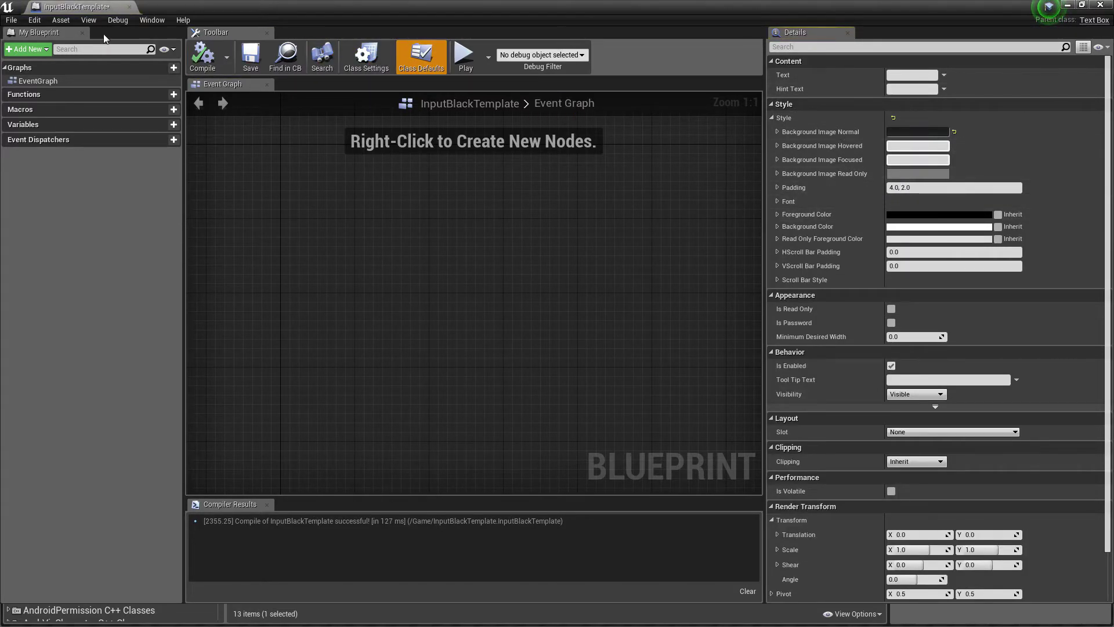
{"action": "left_click_drag", "start_coordinate": [58, 7], "coordinate": [502, 129]}
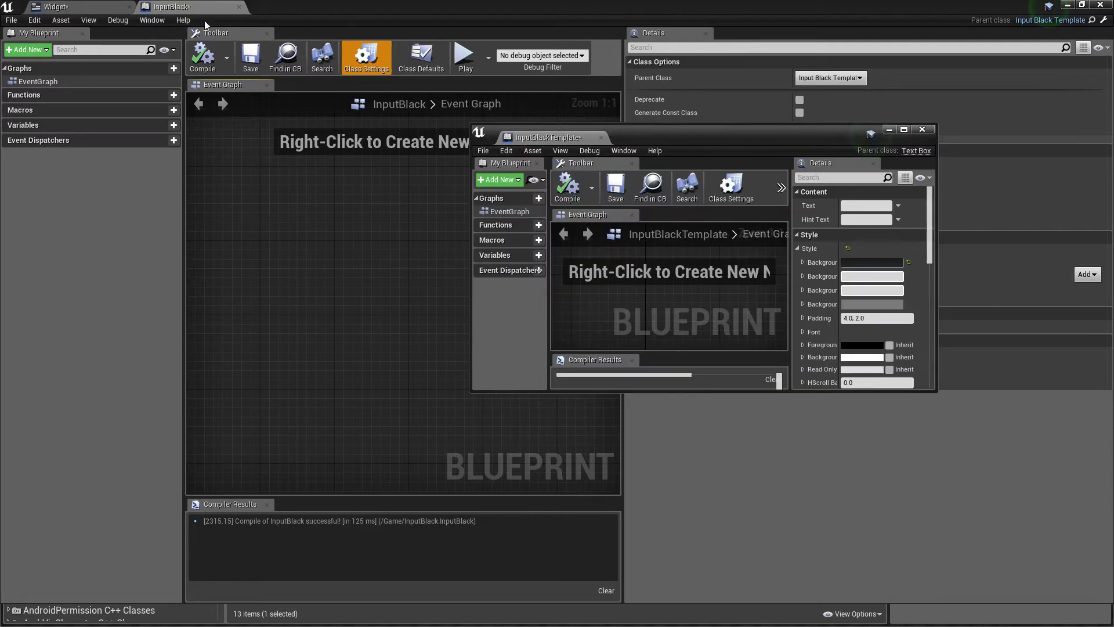
{"action": "left_click", "coordinate": [238, 7]}
{"action": "key", "text": "alt+Tab"}
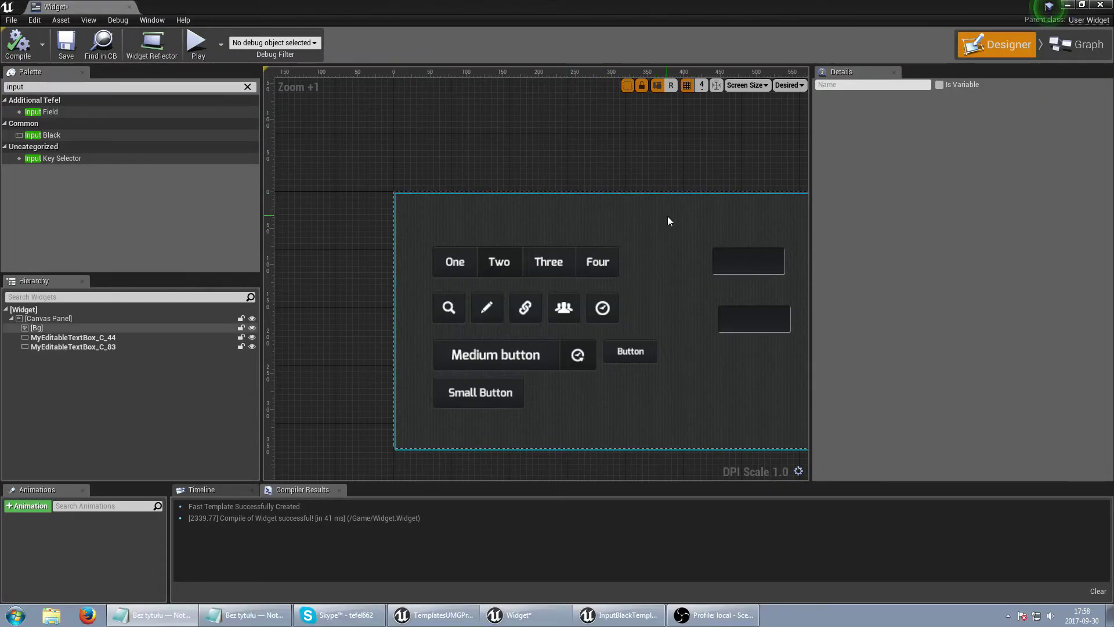
{"action": "left_click", "coordinate": [618, 614]}
{"action": "left_click_drag", "start_coordinate": [701, 130], "coordinate": [891, 137]}
- Place an Input Black widget in the upper part of the canvas, above and beside the Four button
{"action": "left_click_drag", "start_coordinate": [62, 133], "coordinate": [616, 209]}
{"action": "key", "text": "alt+Tab"}
{"action": "left_click", "coordinate": [614, 147]}
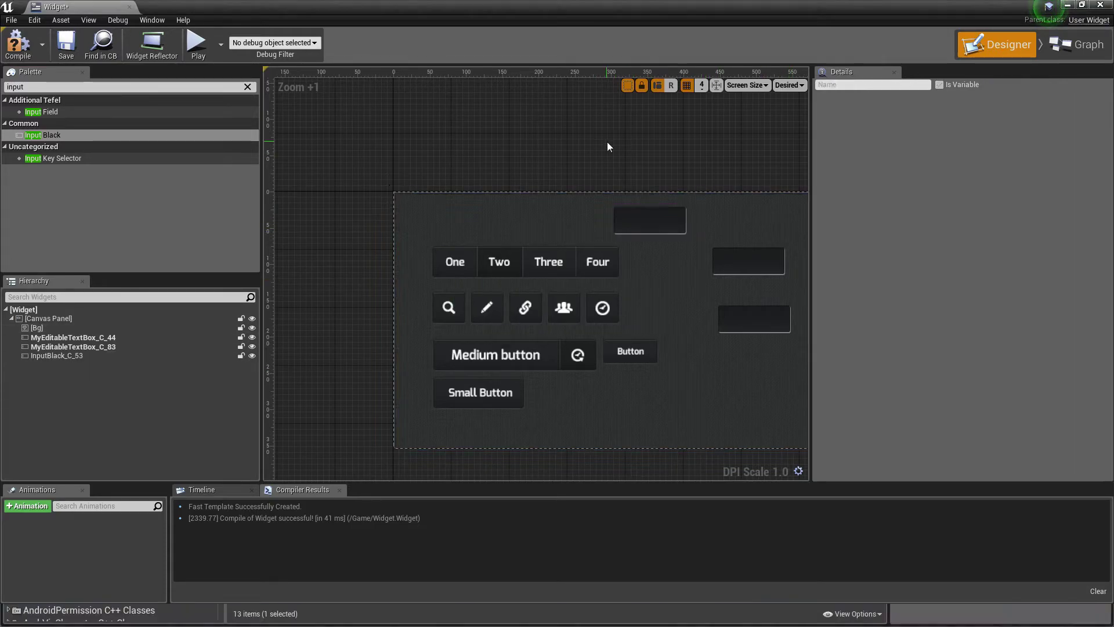
- Open the new Input Black widget's class to check which categories its defaults offer, and close it again
{"action": "left_click", "coordinate": [649, 219]}
{"action": "left_click", "coordinate": [1024, 85]}
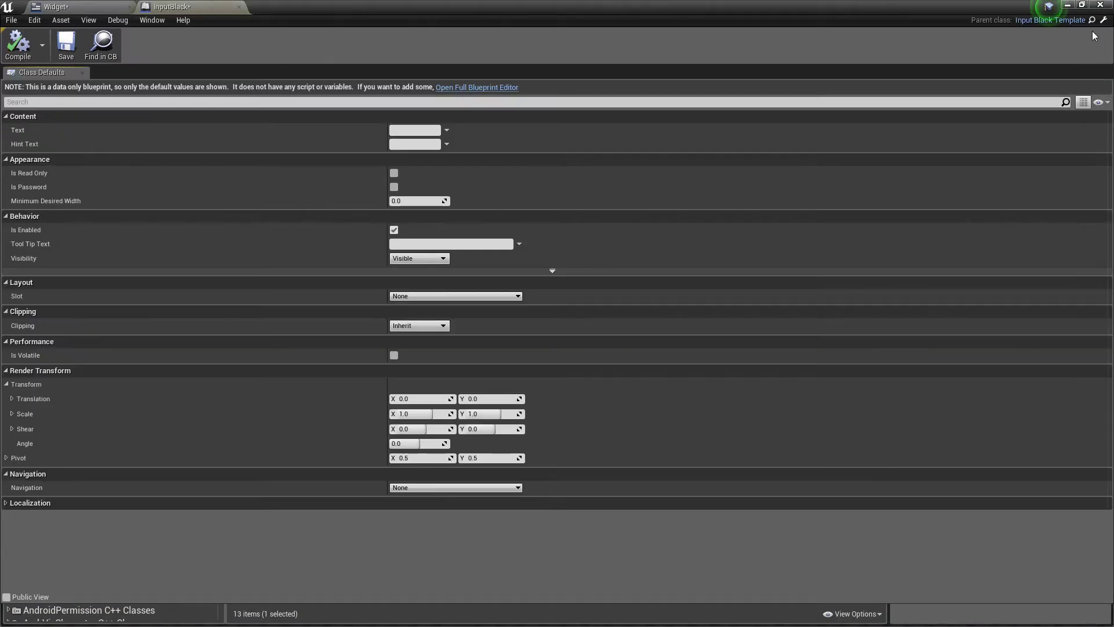
{"action": "left_click", "coordinate": [239, 7]}
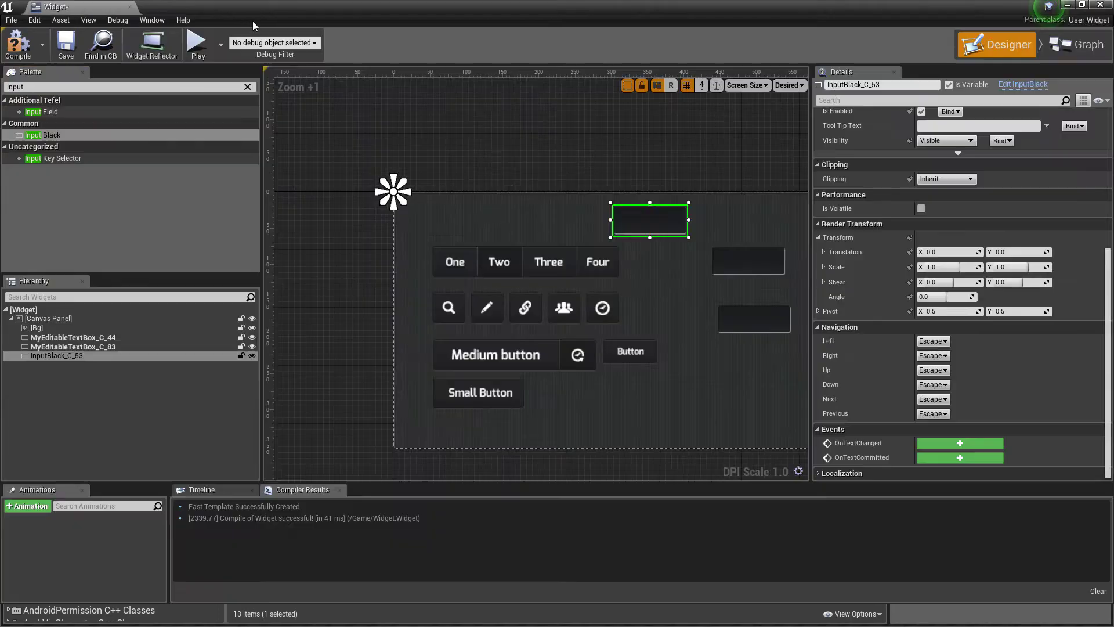
- Try a reddish and a blue tint on InputBlackTemplate's Background Image Normal, with its window clear of the text boxes, and cancel the colour change
{"action": "key", "text": "alt+Tab"}
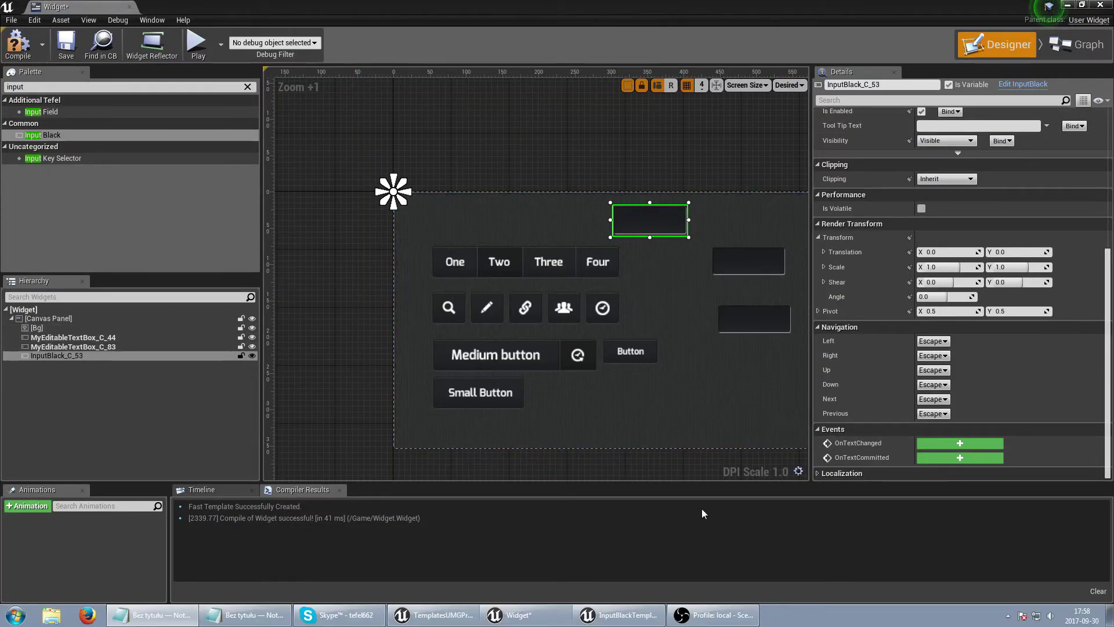
{"action": "key", "text": "ctrl+Tab"}
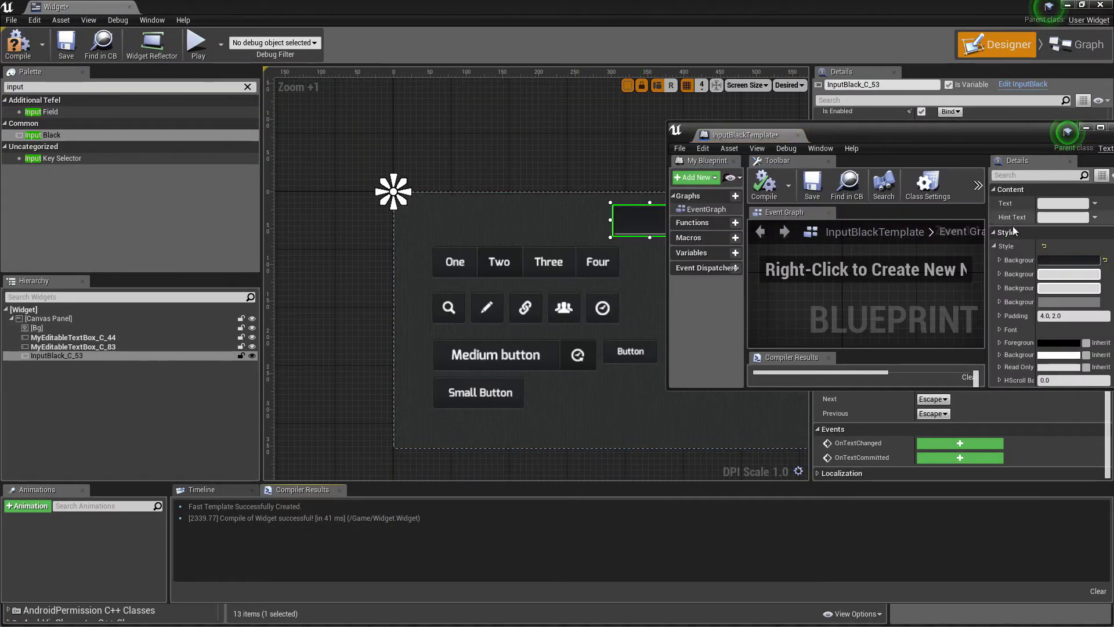
{"action": "left_click", "coordinate": [1000, 260]}
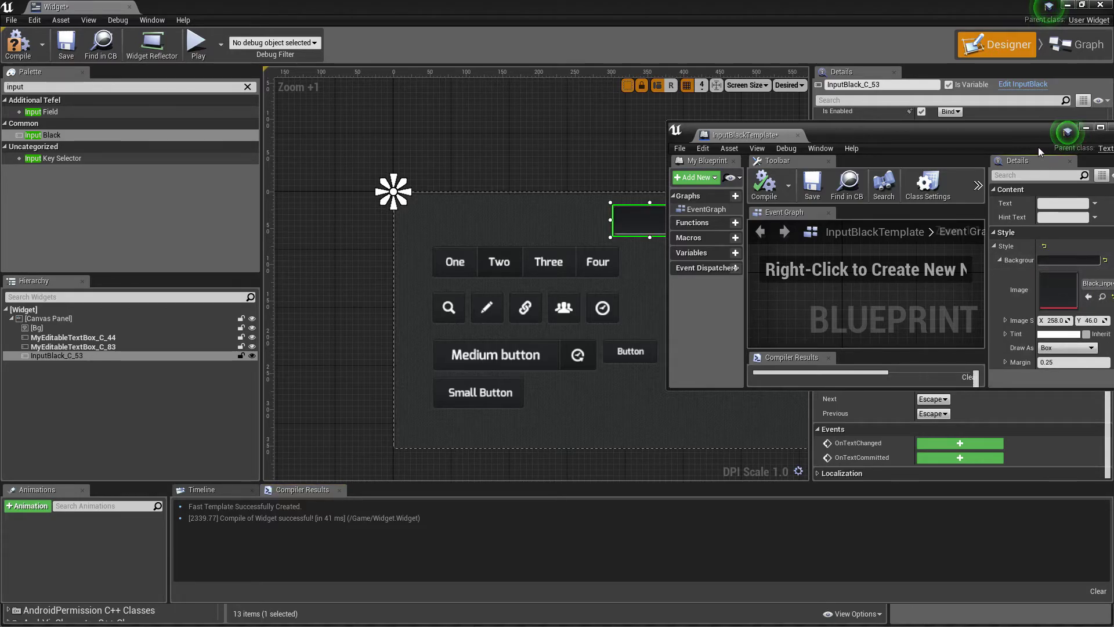
{"action": "left_click_drag", "start_coordinate": [1016, 138], "coordinate": [385, 147]}
{"action": "scroll", "coordinate": [412, 284], "scroll_direction": "down", "scroll_amount": 2}
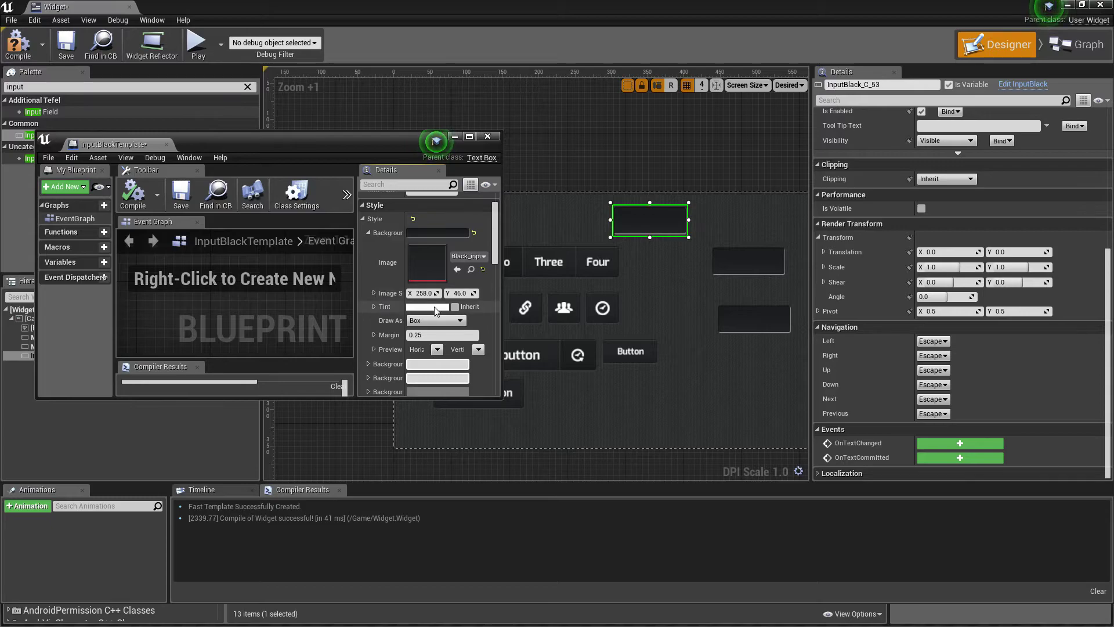
{"action": "left_click", "coordinate": [427, 306]}
{"action": "left_click", "coordinate": [548, 387]}
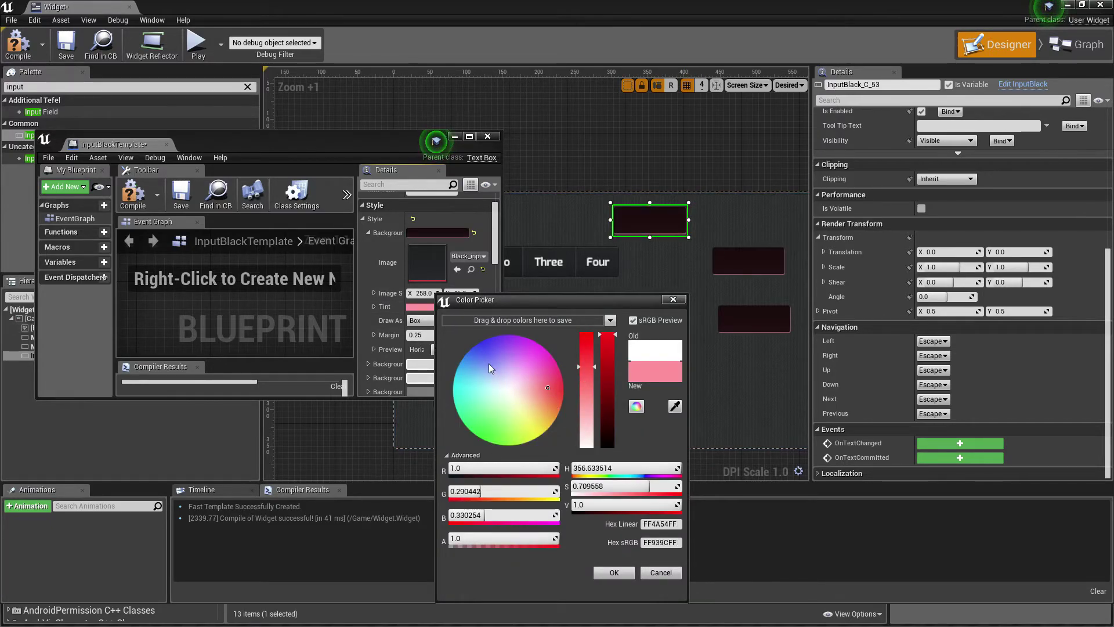
{"action": "left_click_drag", "start_coordinate": [487, 363], "coordinate": [463, 406]}
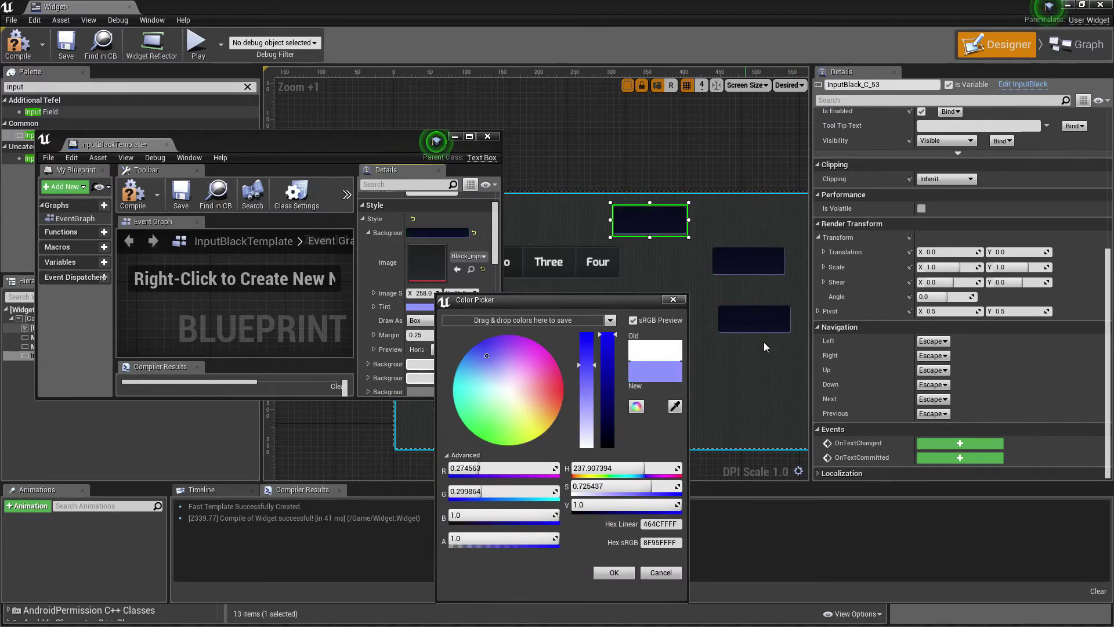
{"action": "left_click", "coordinate": [661, 572]}
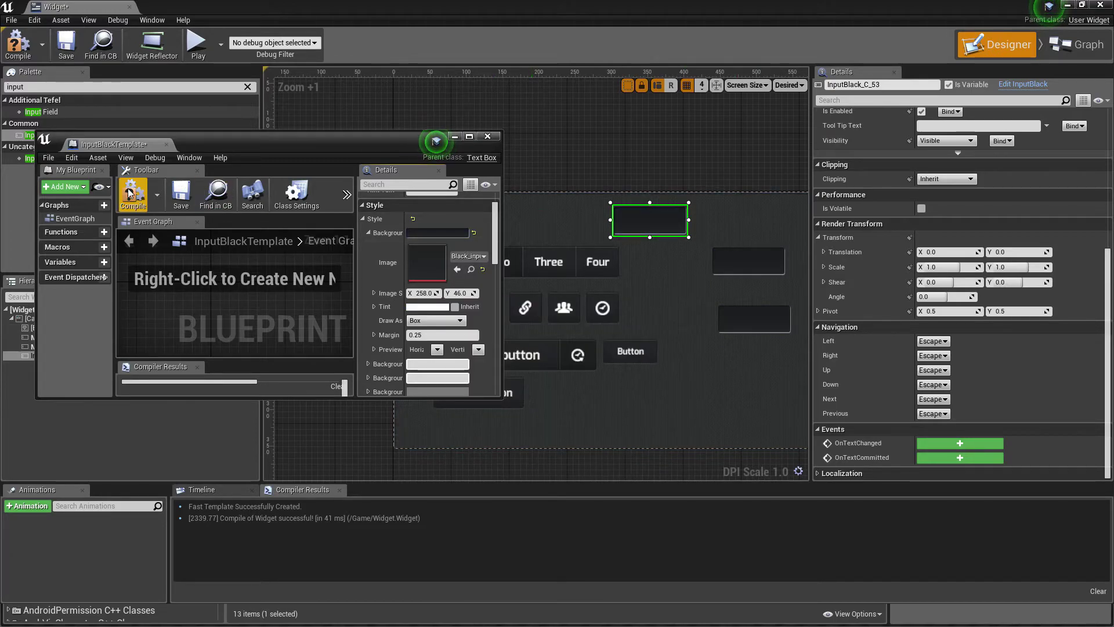
- Save InputBlackTemplate, close its floating editor and minimise the widget editor to get back to the level
{"action": "left_click", "coordinate": [183, 196]}
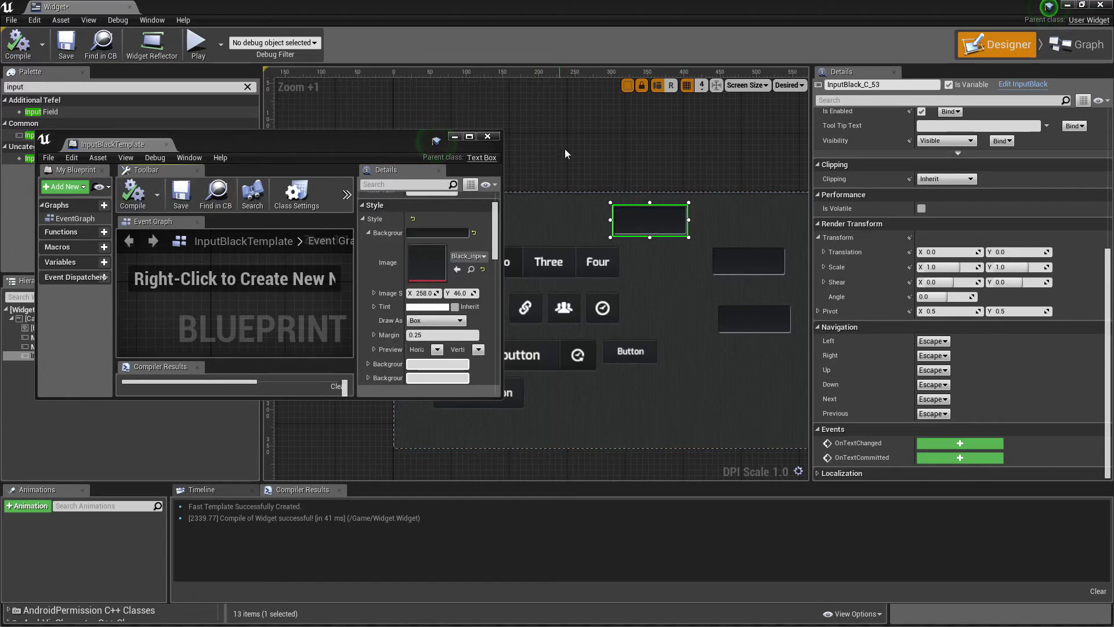
{"action": "left_click", "coordinate": [488, 136]}
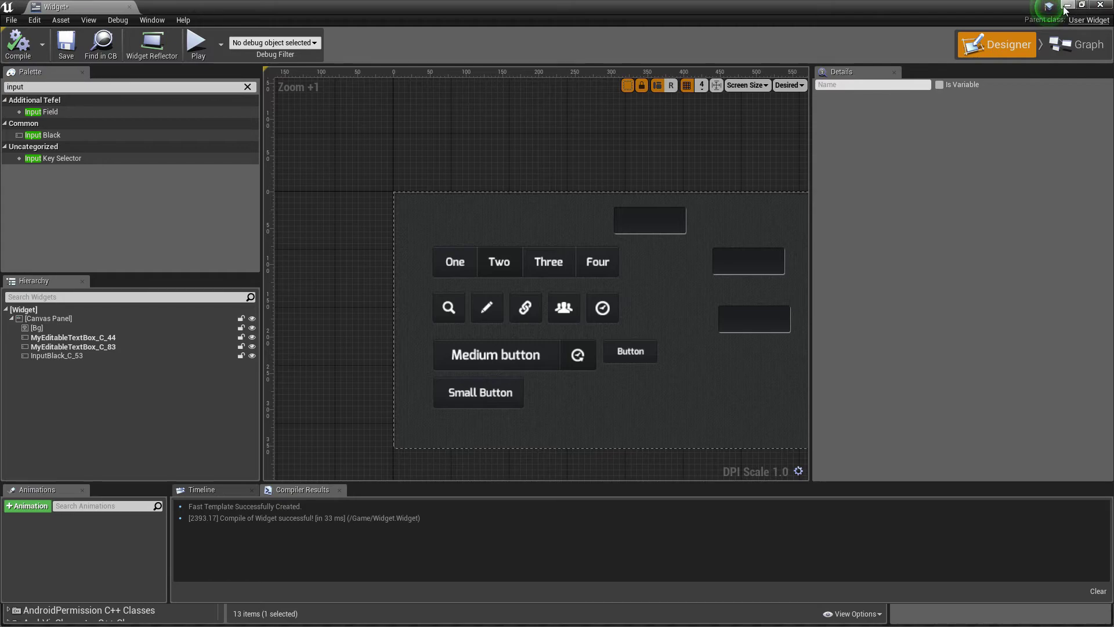
{"action": "left_click", "coordinate": [1066, 5]}
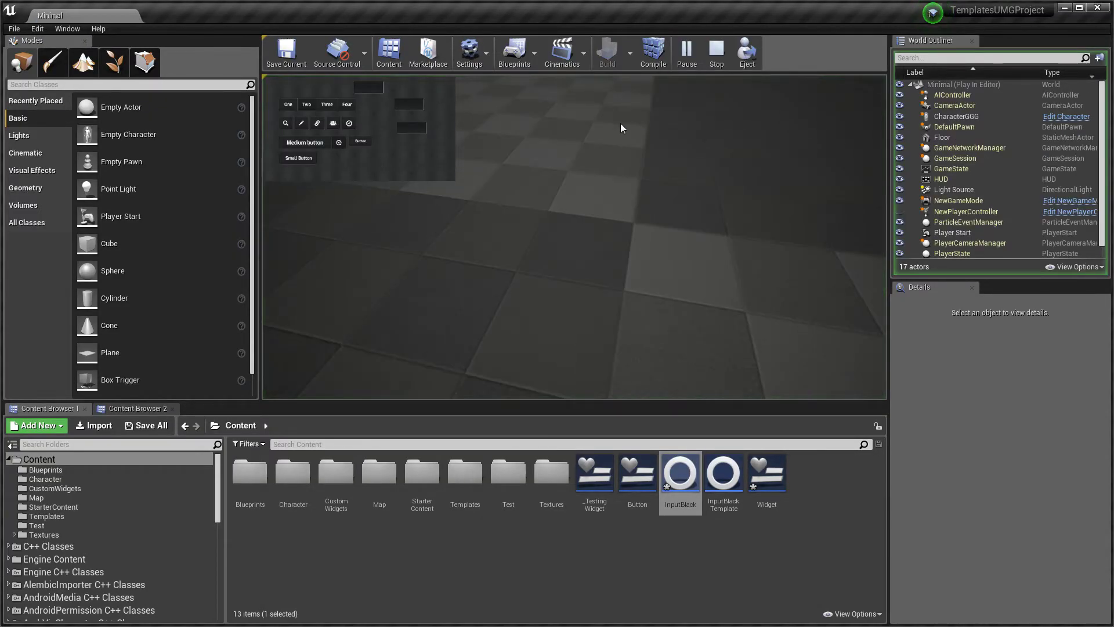
- Test the three text boxes in a full-screen play session, entering "sss" in the upper one, and stop playing
{"action": "key", "text": "F11"}
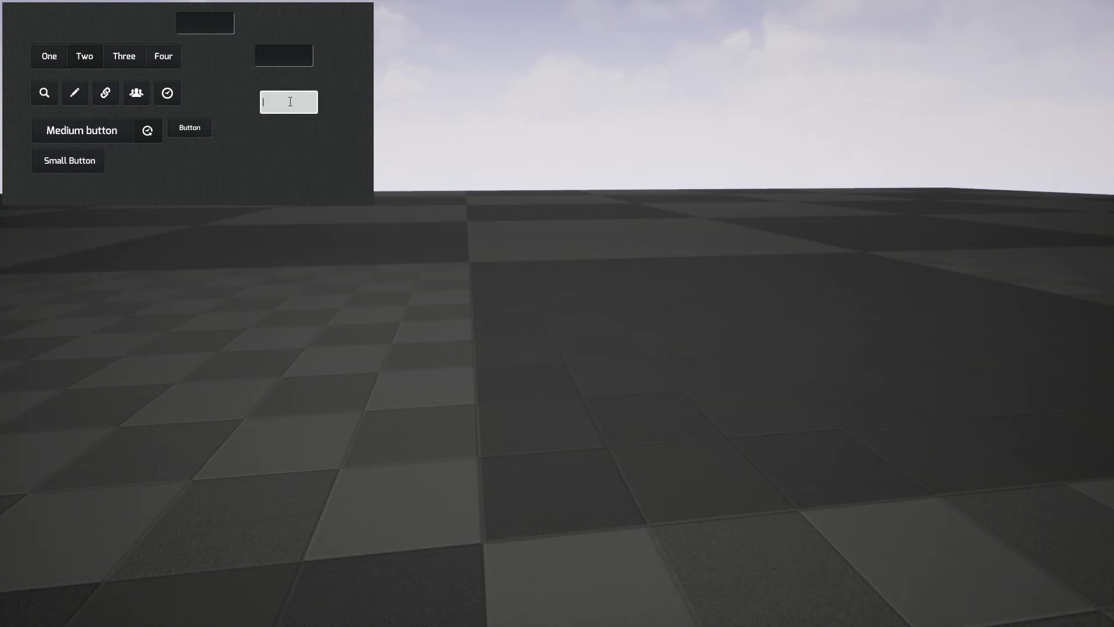
{"action": "left_click", "coordinate": [268, 53]}
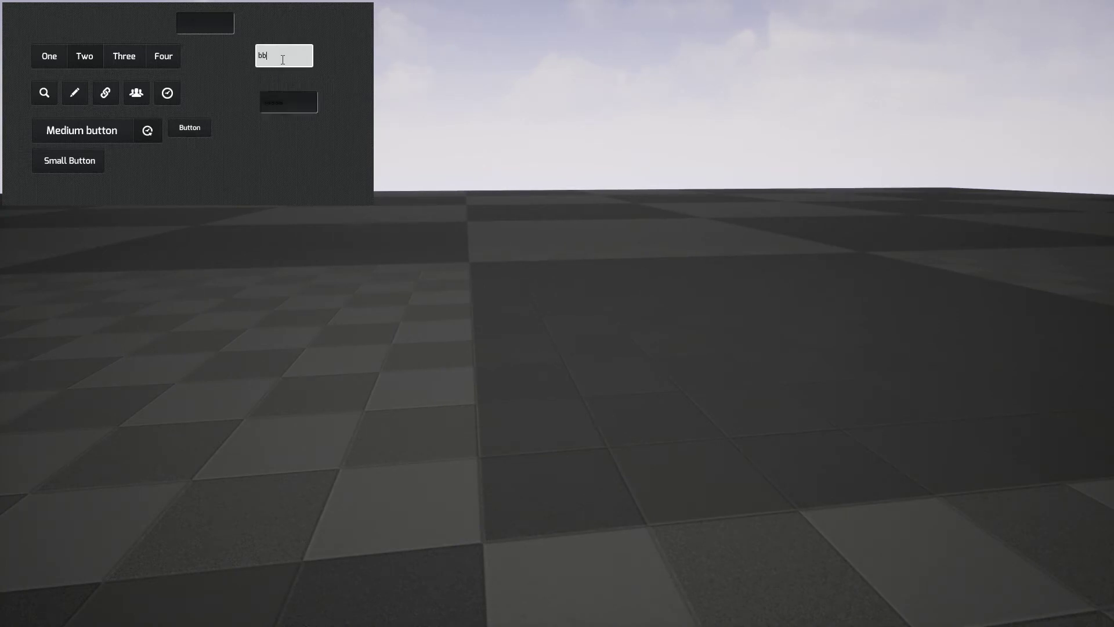
{"action": "left_click", "coordinate": [196, 18]}
{"action": "type", "text": "sss"}
{"action": "left_click", "coordinate": [601, 107]}
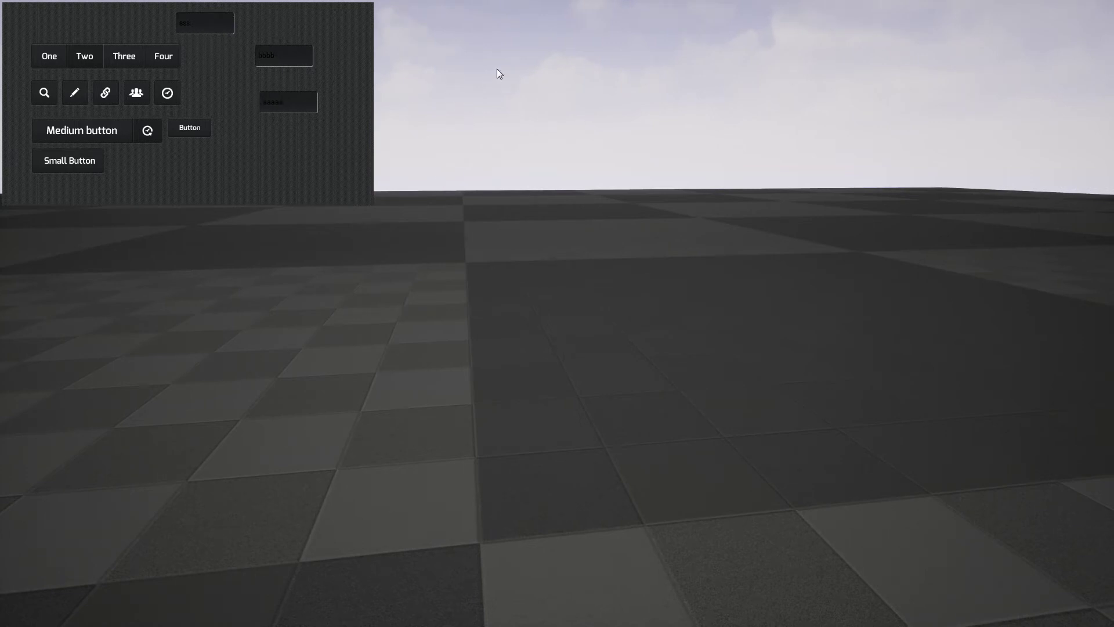
{"action": "key", "text": "F11"}
{"action": "left_click", "coordinate": [717, 65]}
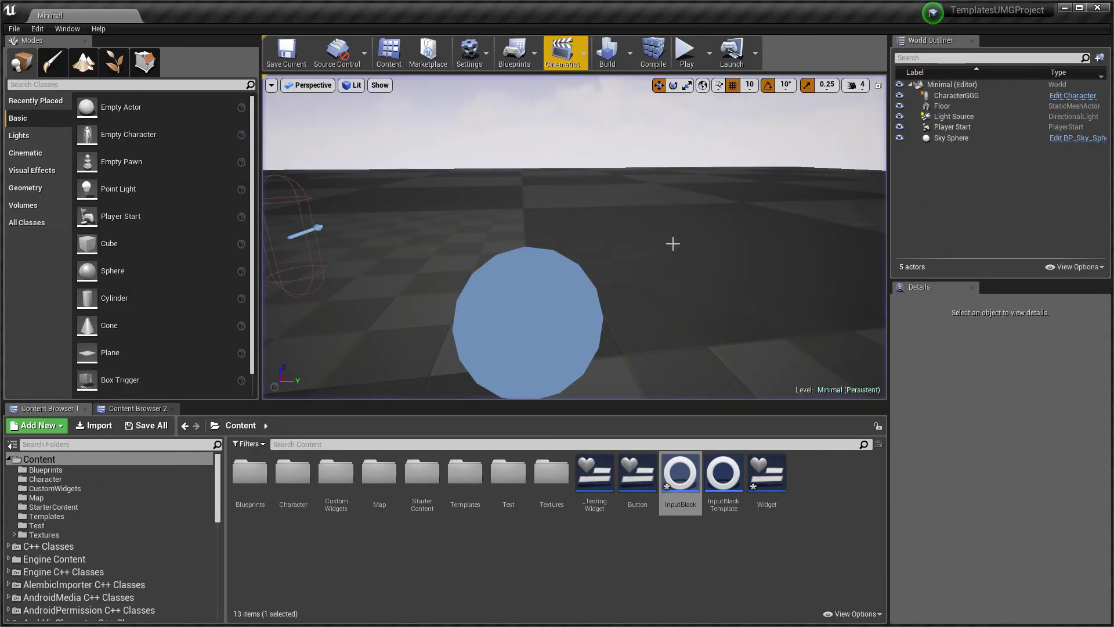
- Reopen the Widget blueprint, select the upper Input Black text box and check which property categories it offers
{"action": "double_click", "coordinate": [764, 470]}
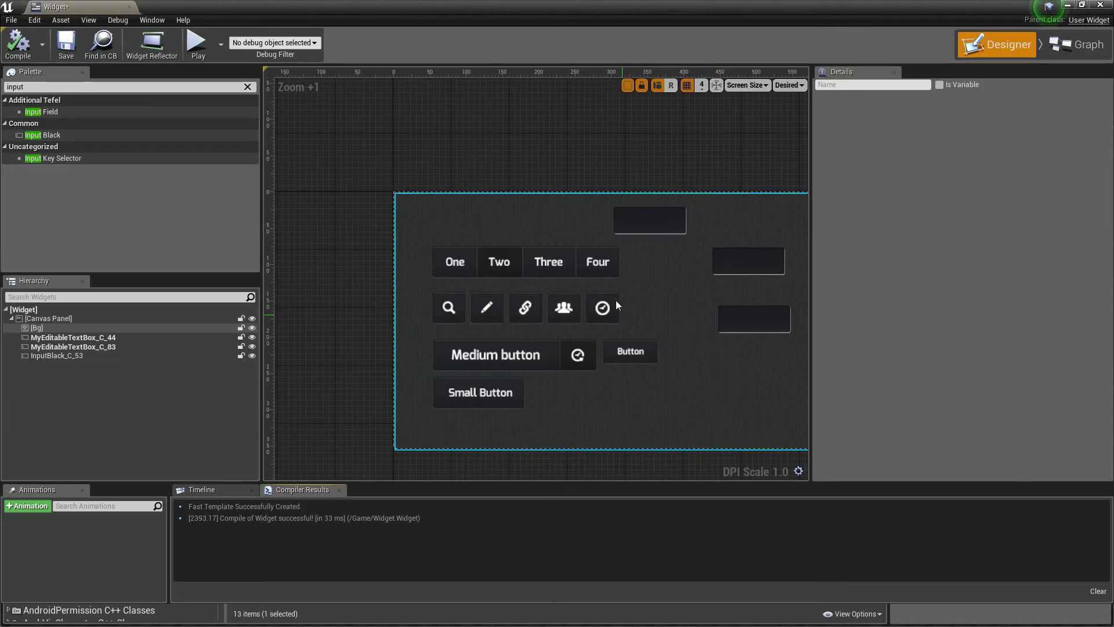
{"action": "left_click", "coordinate": [597, 210]}
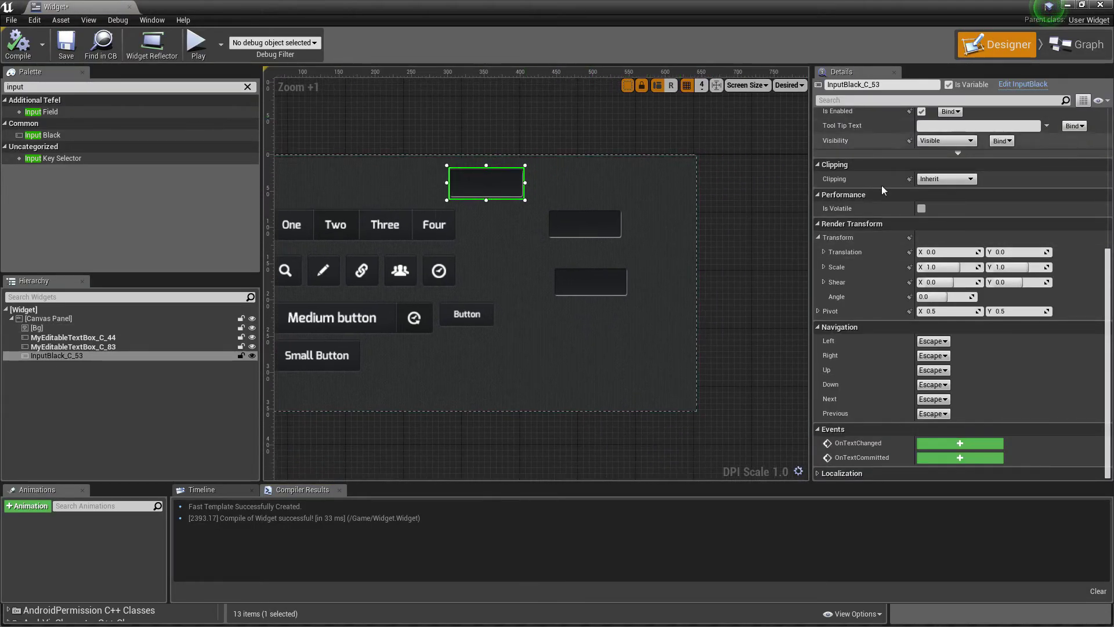
{"action": "scroll", "coordinate": [880, 196], "scroll_direction": "up", "scroll_amount": 3}
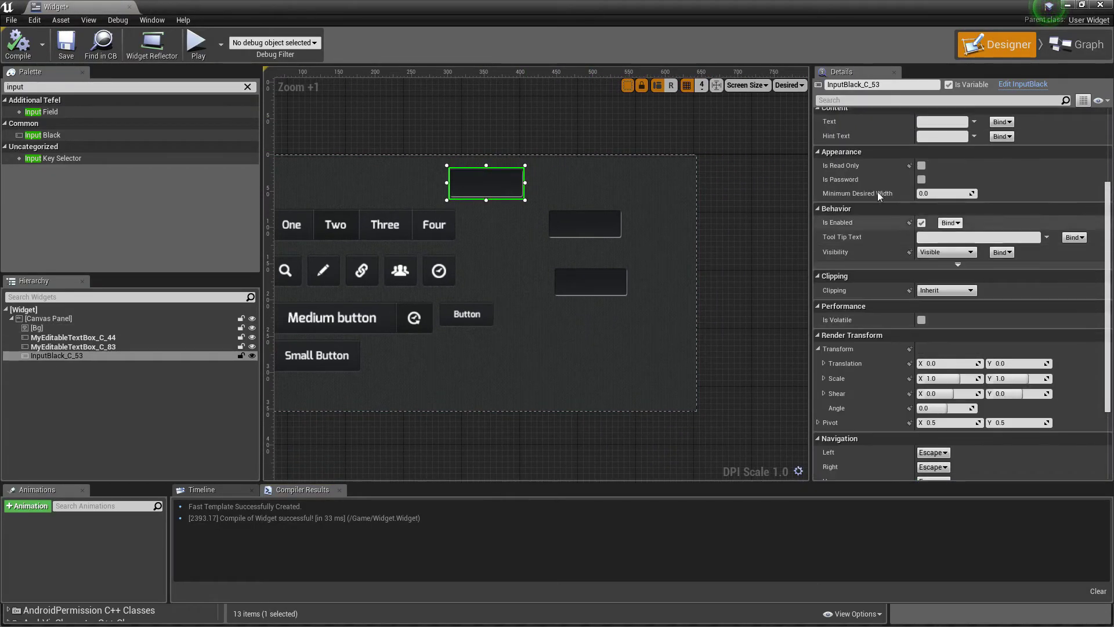
- Open InputBlackTemplate through its child InputBlack, expand its Style defaults and detach its editor into a floating window over the widget
{"action": "left_click", "coordinate": [1040, 85]}
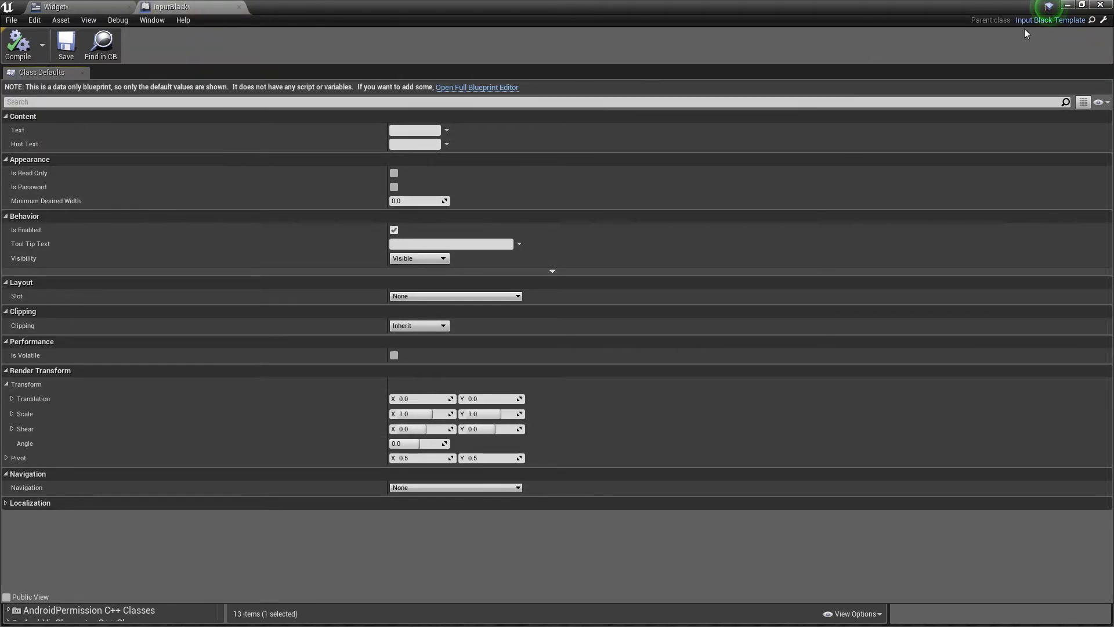
{"action": "left_click", "coordinate": [1103, 21]}
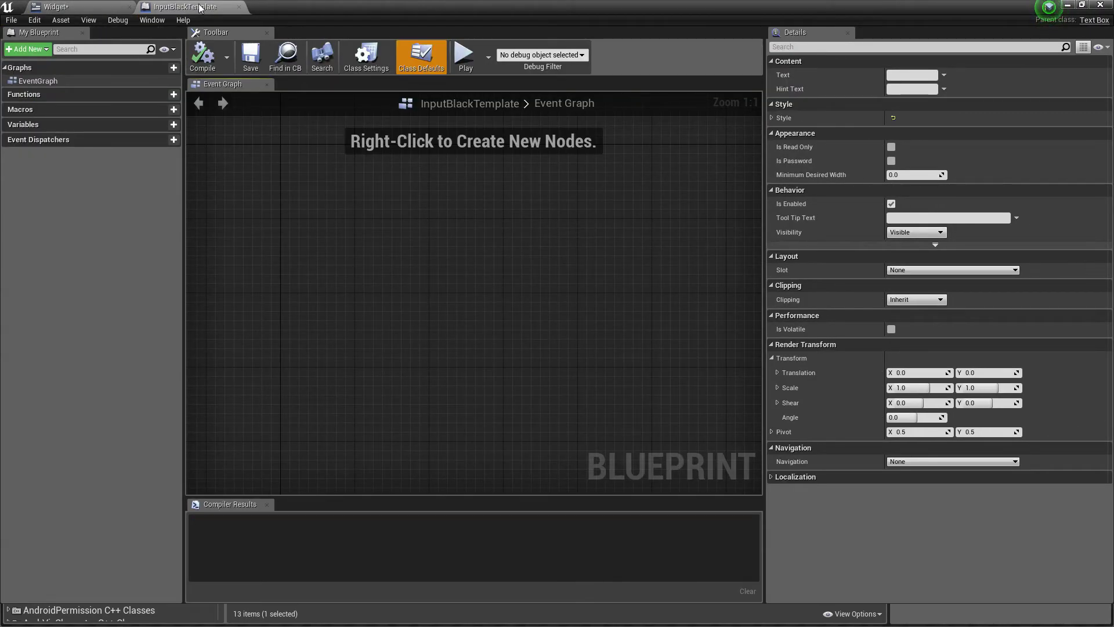
{"action": "left_click", "coordinate": [772, 118]}
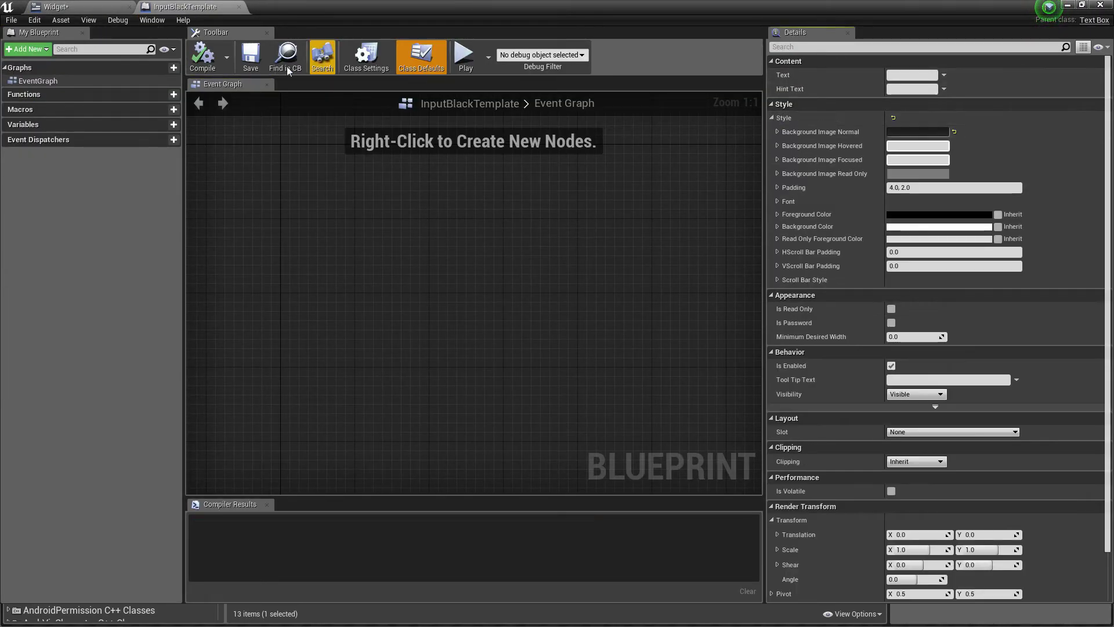
{"action": "left_click", "coordinate": [239, 6]}
{"action": "left_click_drag", "start_coordinate": [727, 108], "coordinate": [727, 108]}
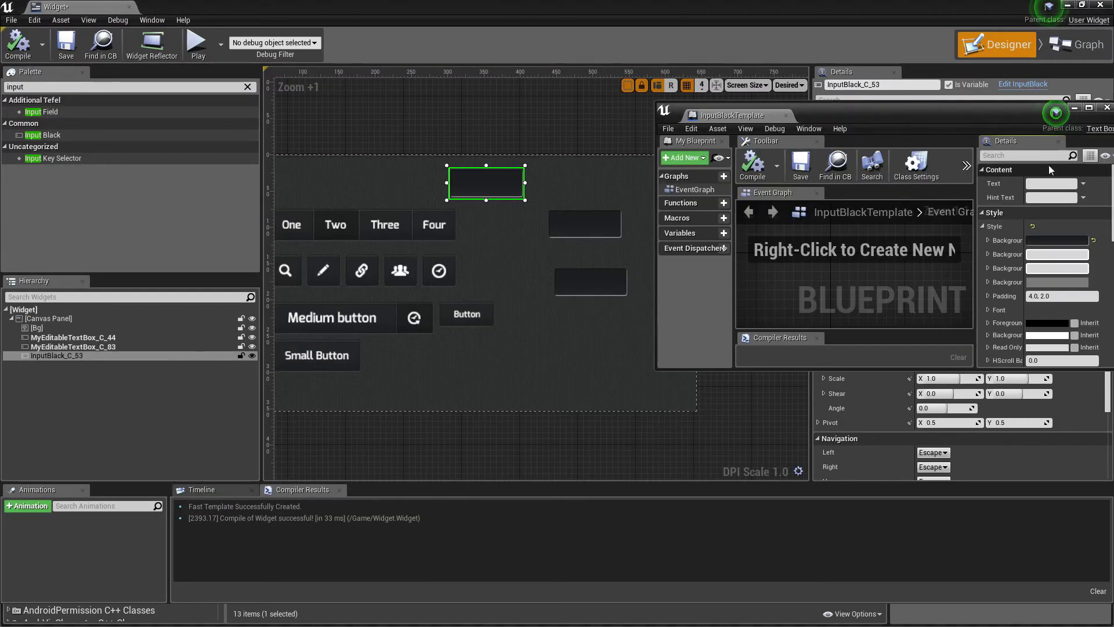
- Set the upper Input Black text box's Text to "aaa" and compile the widget
{"action": "left_click", "coordinate": [498, 173]}
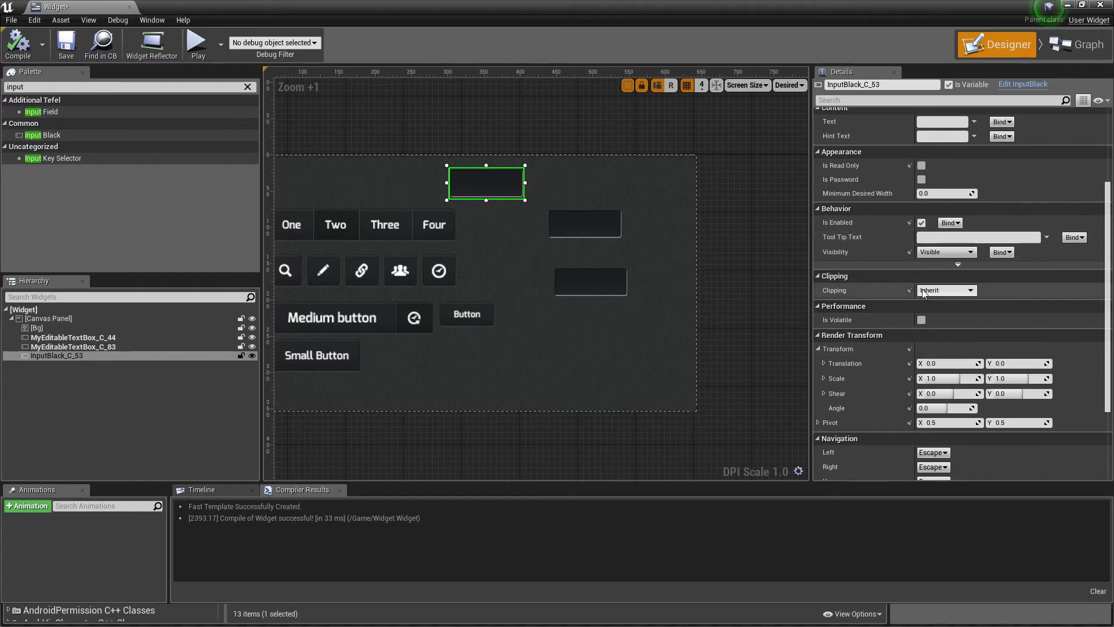
{"action": "scroll", "coordinate": [960, 147], "scroll_direction": "up", "scroll_amount": 2}
{"action": "left_click", "coordinate": [928, 177]}
{"action": "type", "text": "aaa"}
{"action": "left_click", "coordinate": [589, 125]}
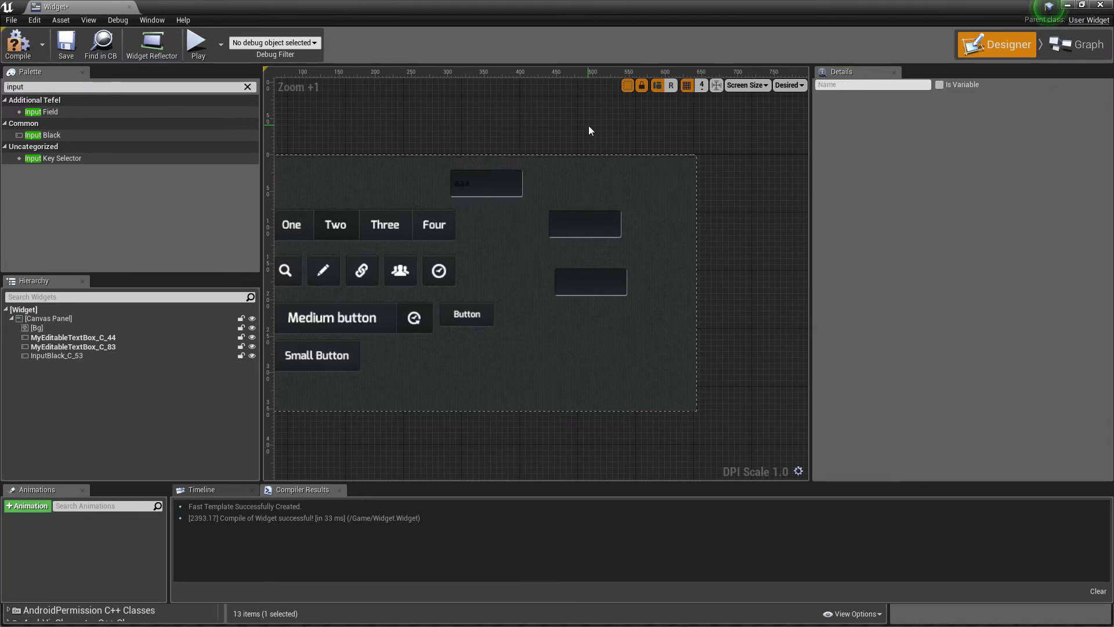
{"action": "left_click", "coordinate": [18, 45]}
- Bring the floating InputBlackTemplate editor forward, widen its property area and reposition the window so the "aaa" text box stays visible
{"action": "key", "text": "ctrl+Tab"}
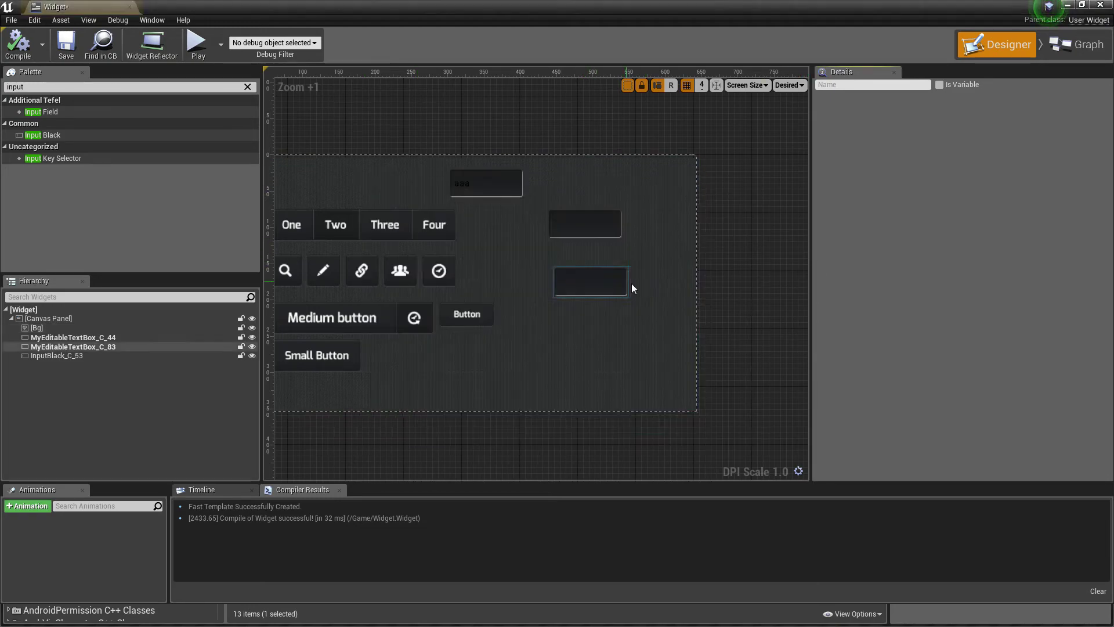
{"action": "key", "text": "ctrl+Tab"}
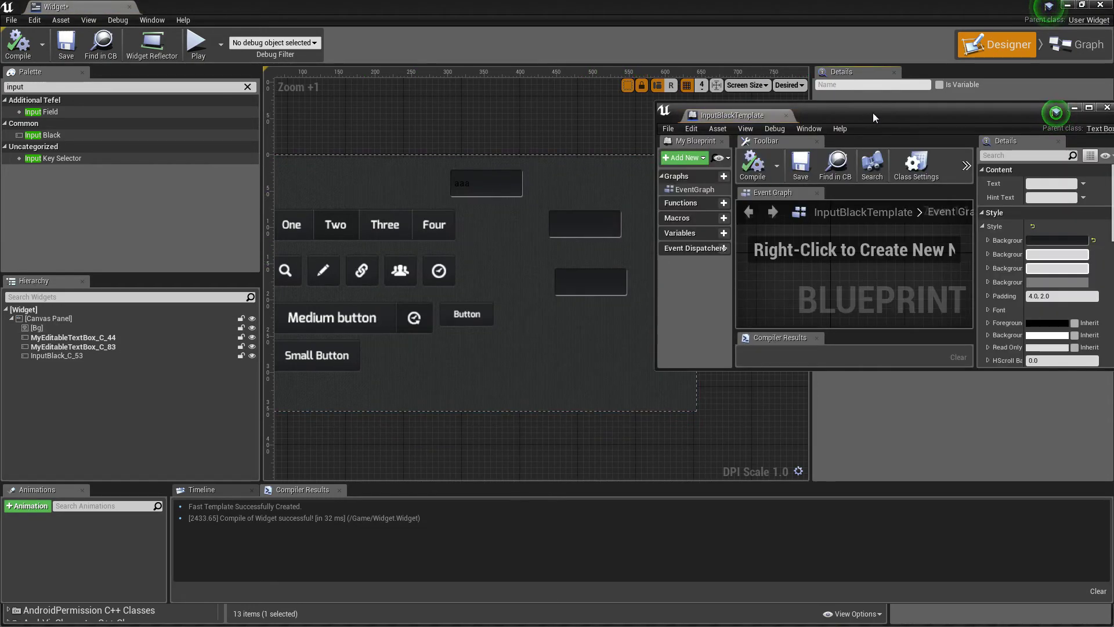
{"action": "left_click_drag", "start_coordinate": [871, 113], "coordinate": [862, 113]}
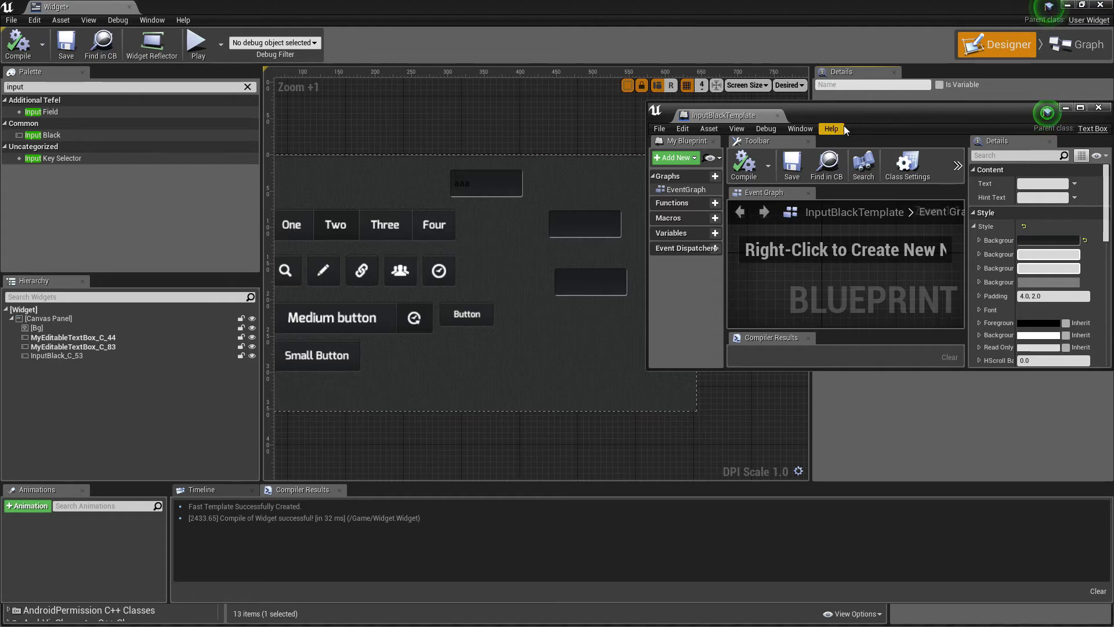
{"action": "left_click_drag", "start_coordinate": [965, 269], "coordinate": [850, 270]}
{"action": "left_click_drag", "start_coordinate": [935, 112], "coordinate": [920, 87]}
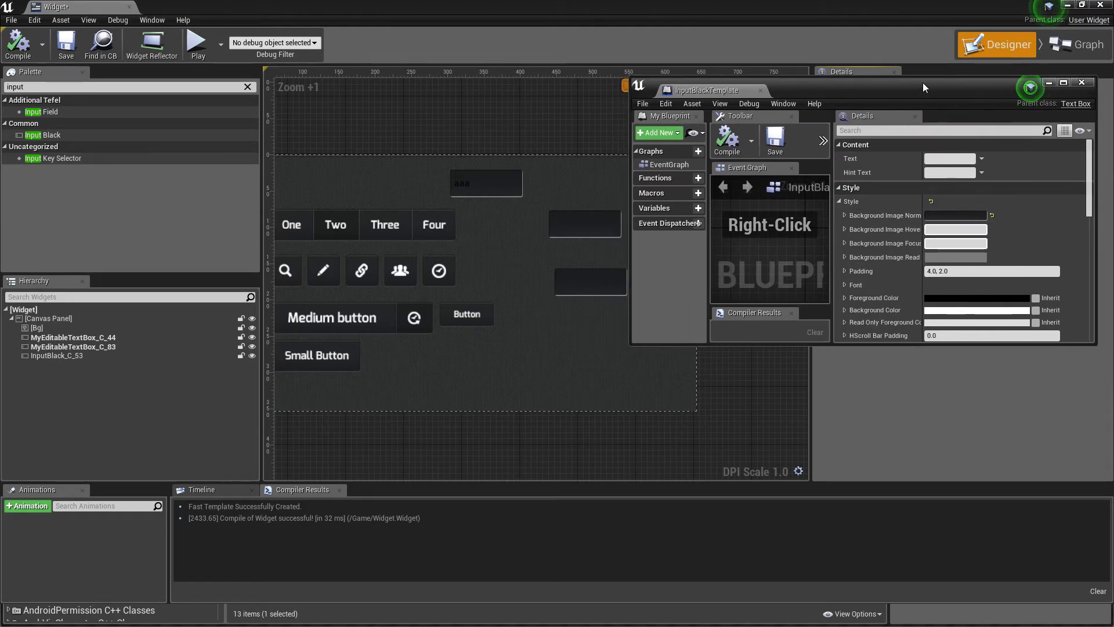
- Set InputBlackTemplate's style Foreground Color to light purple, hex sRGB B592FFFF, and compile the class
{"action": "scroll", "coordinate": [977, 206], "scroll_direction": "down", "scroll_amount": 5}
{"action": "scroll", "coordinate": [974, 211], "scroll_direction": "up", "scroll_amount": 5}
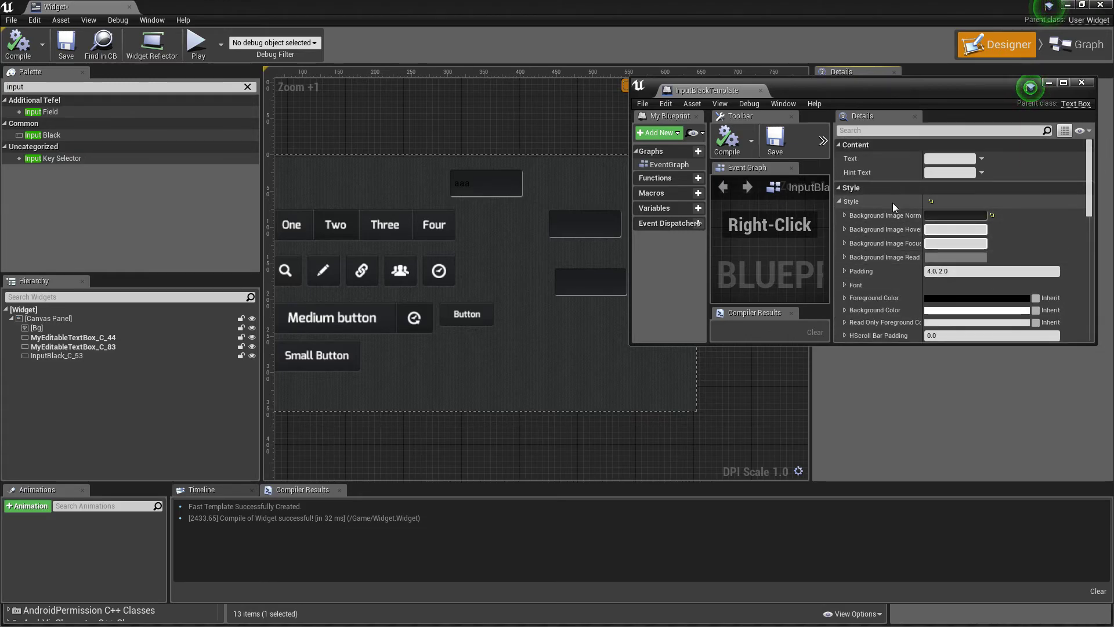
{"action": "scroll", "coordinate": [962, 234], "scroll_direction": "down", "scroll_amount": 2}
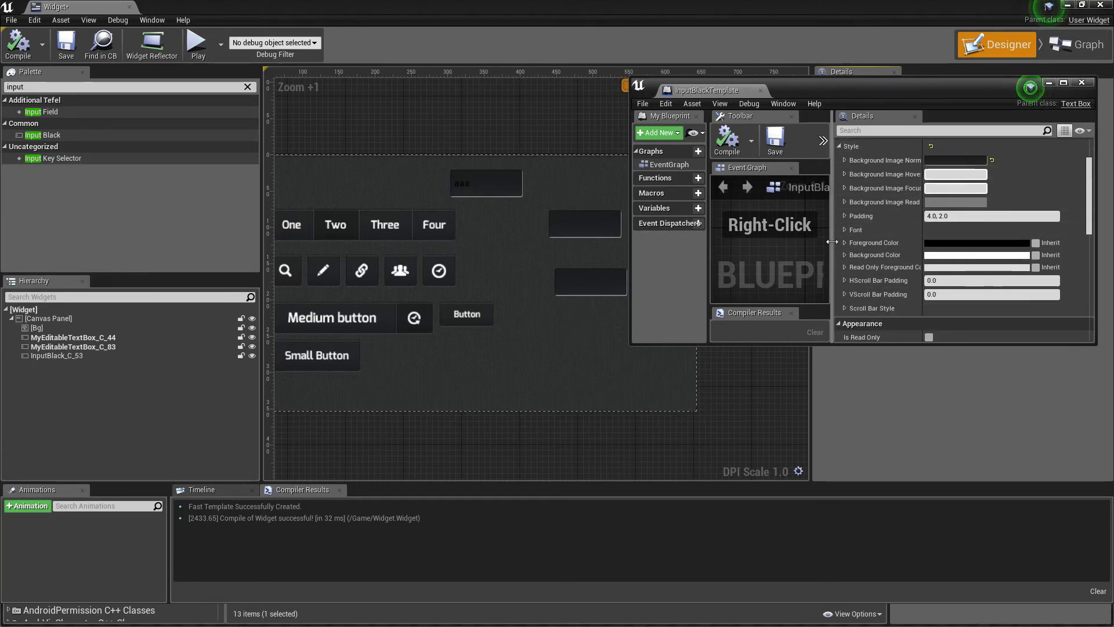
{"action": "scroll", "coordinate": [928, 203], "scroll_direction": "down", "scroll_amount": 1}
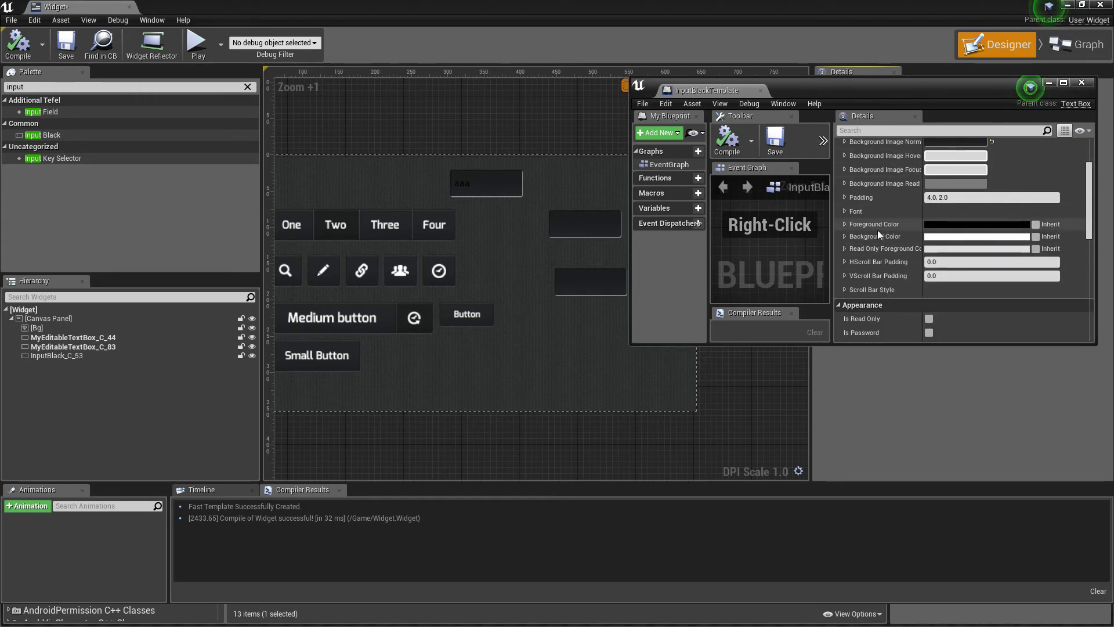
{"action": "left_click", "coordinate": [946, 225]}
{"action": "left_click_drag", "start_coordinate": [751, 308], "coordinate": [763, 337]}
{"action": "left_click_drag", "start_coordinate": [859, 340], "coordinate": [820, 244]}
{"action": "left_click_drag", "start_coordinate": [736, 316], "coordinate": [743, 281]}
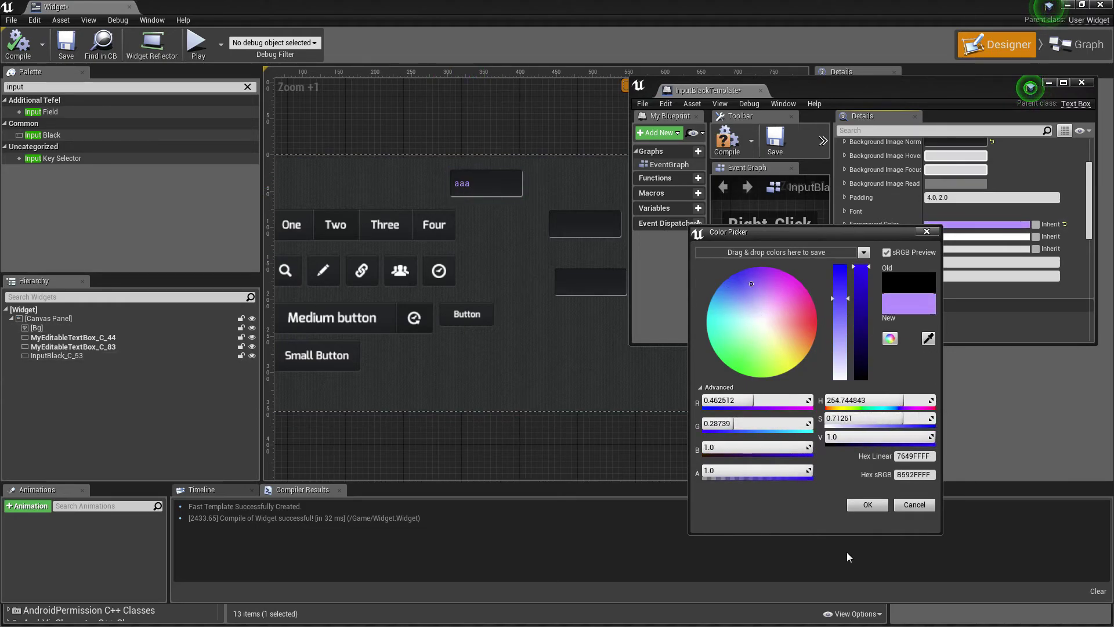
{"action": "left_click", "coordinate": [869, 505]}
{"action": "left_click", "coordinate": [723, 138]}
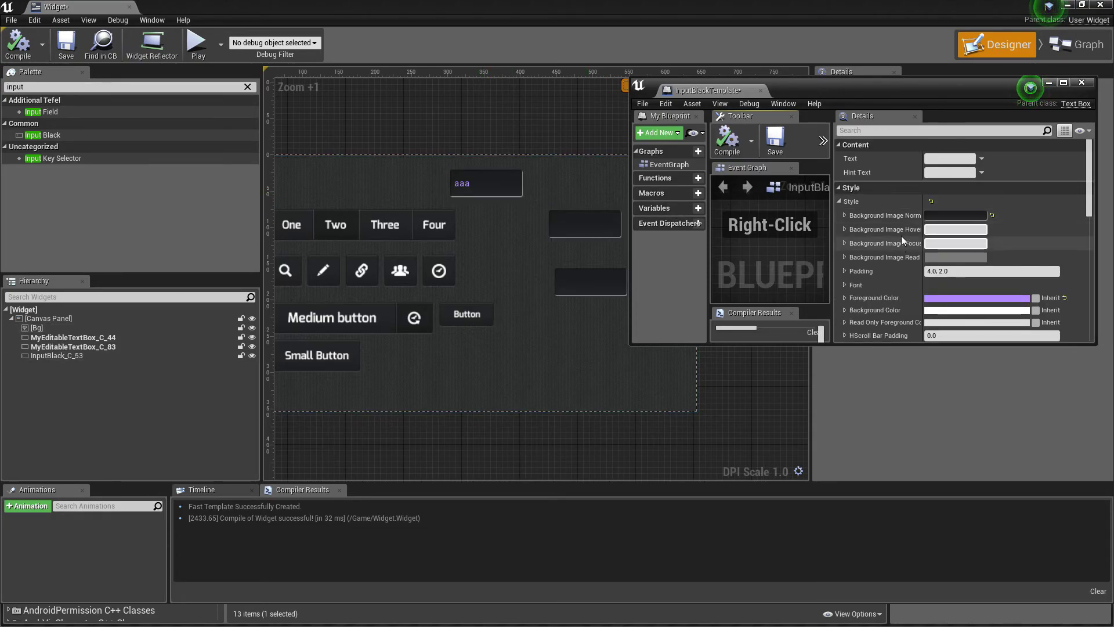
- Copy the Background Image Normal style and paste it onto Background Image Hovered and Background Image Focused
{"action": "left_click_drag", "start_coordinate": [927, 237], "coordinate": [970, 236]}
{"action": "right_click", "coordinate": [863, 220]}
{"action": "left_click", "coordinate": [885, 264]}
{"action": "right_click", "coordinate": [887, 232]}
{"action": "left_click", "coordinate": [904, 288]}
{"action": "right_click", "coordinate": [900, 244]}
{"action": "left_click", "coordinate": [917, 302]}
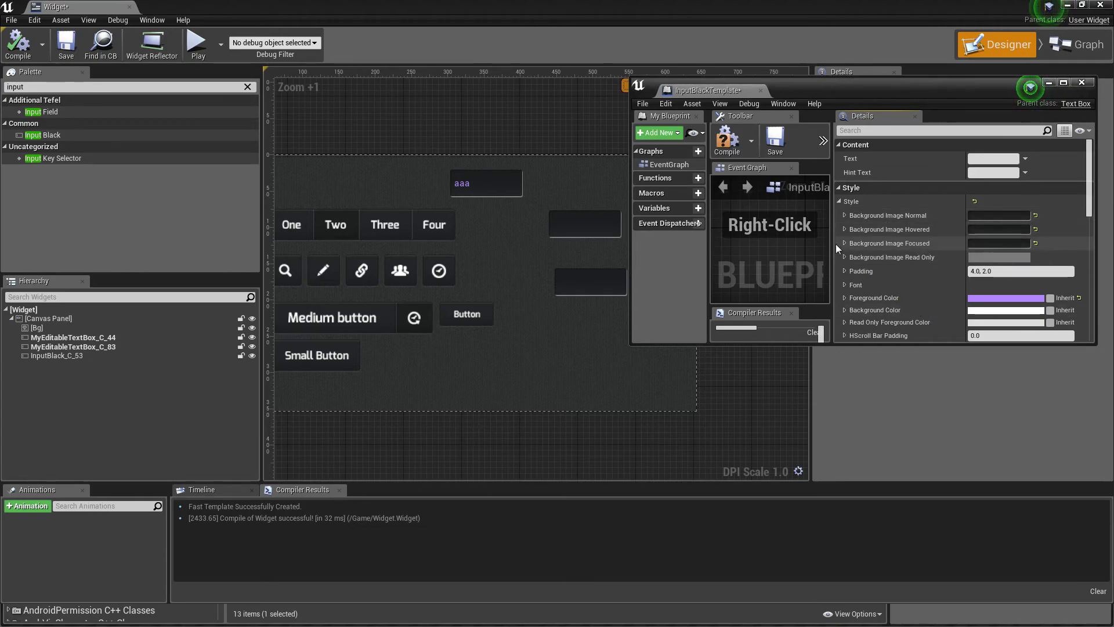
- Tint InputBlackTemplate's Background Image Focused a pale yellow and compile the class
{"action": "left_click", "coordinate": [845, 243]}
{"action": "scroll", "coordinate": [1009, 271], "scroll_direction": "down", "scroll_amount": 3}
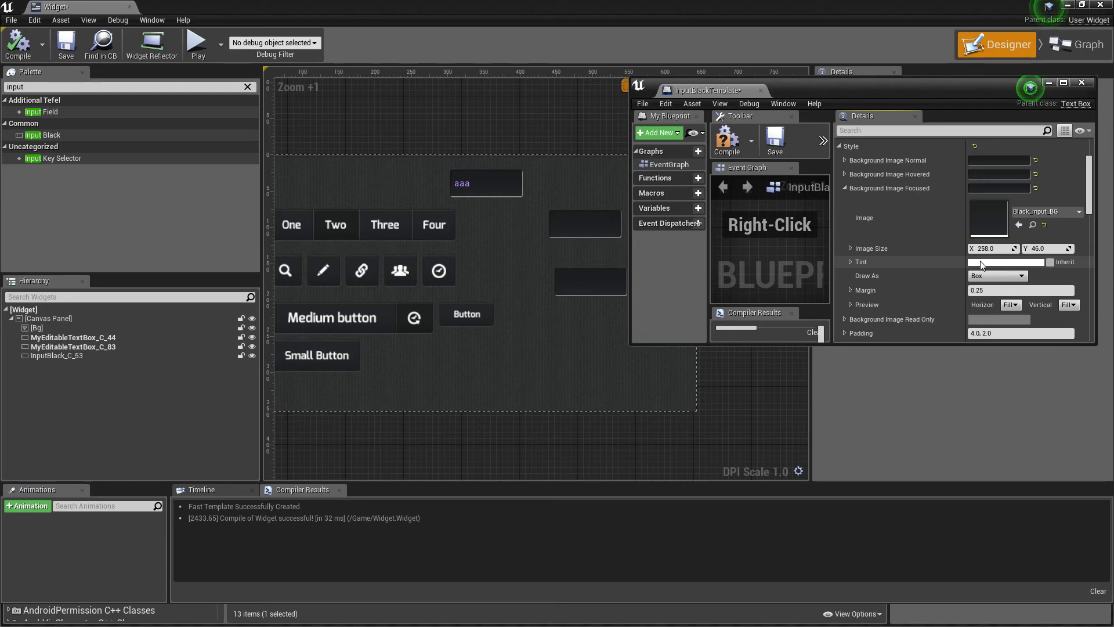
{"action": "left_click", "coordinate": [1007, 262]}
{"action": "left_click_drag", "start_coordinate": [813, 371], "coordinate": [818, 375]}
{"action": "left_click", "coordinate": [904, 540]}
{"action": "left_click", "coordinate": [726, 139]}
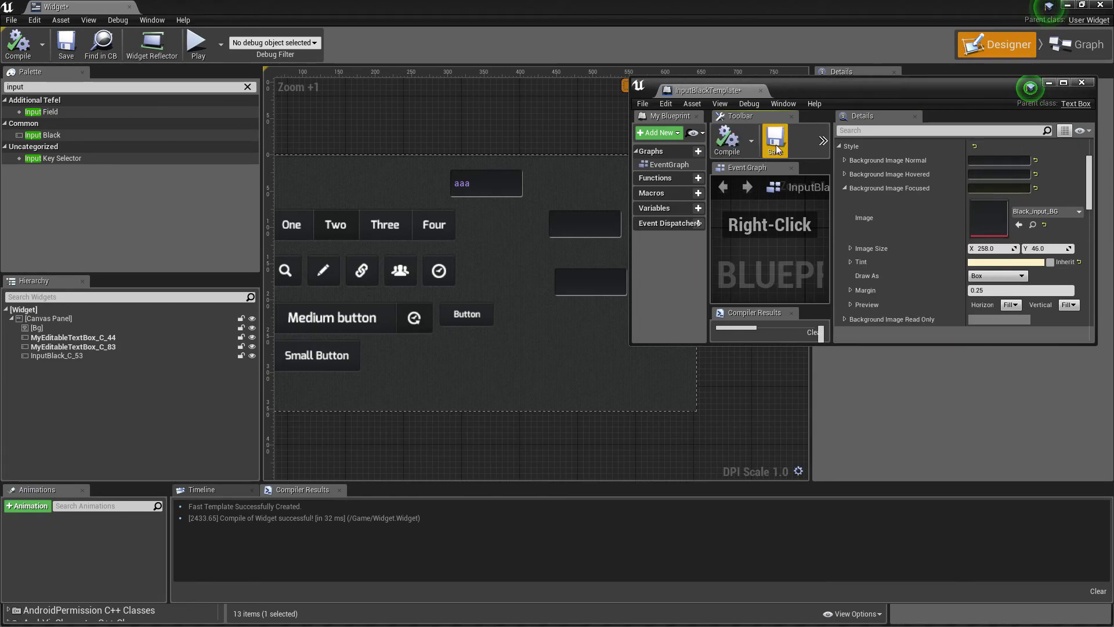
- Save the InputBlackTemplate class and close its editor window
{"action": "left_click", "coordinate": [775, 139]}
{"action": "left_click", "coordinate": [1083, 83]}
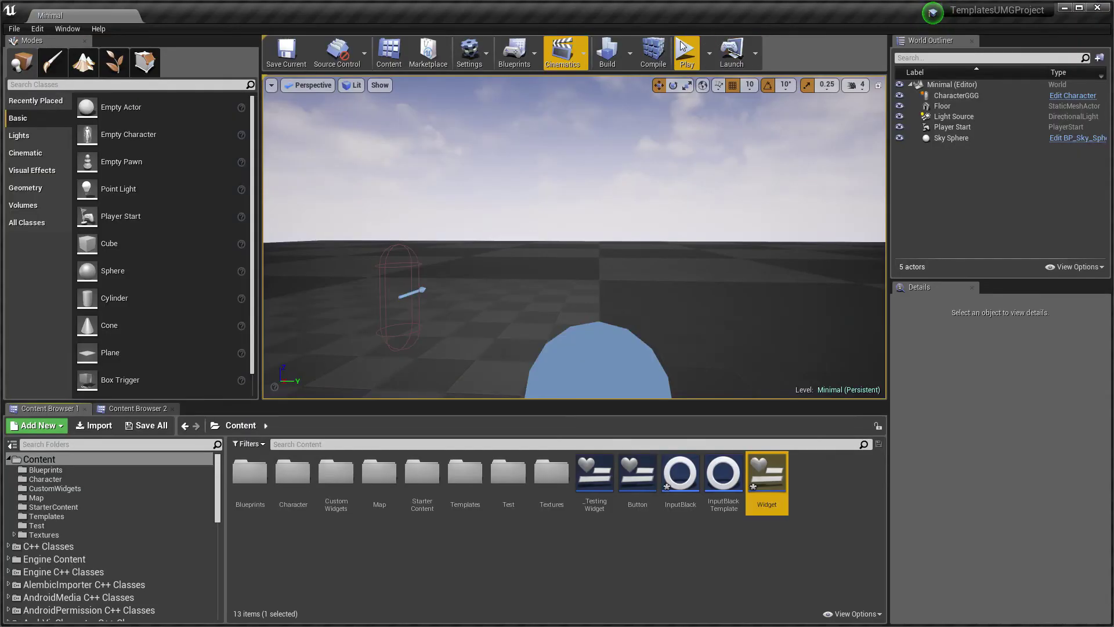
- Play the level in full screen, test the text boxes with "qqqqq" and "bbbb", and check camera control outside the widget
{"action": "left_click", "coordinate": [686, 52]}
{"action": "key", "text": "F11"}
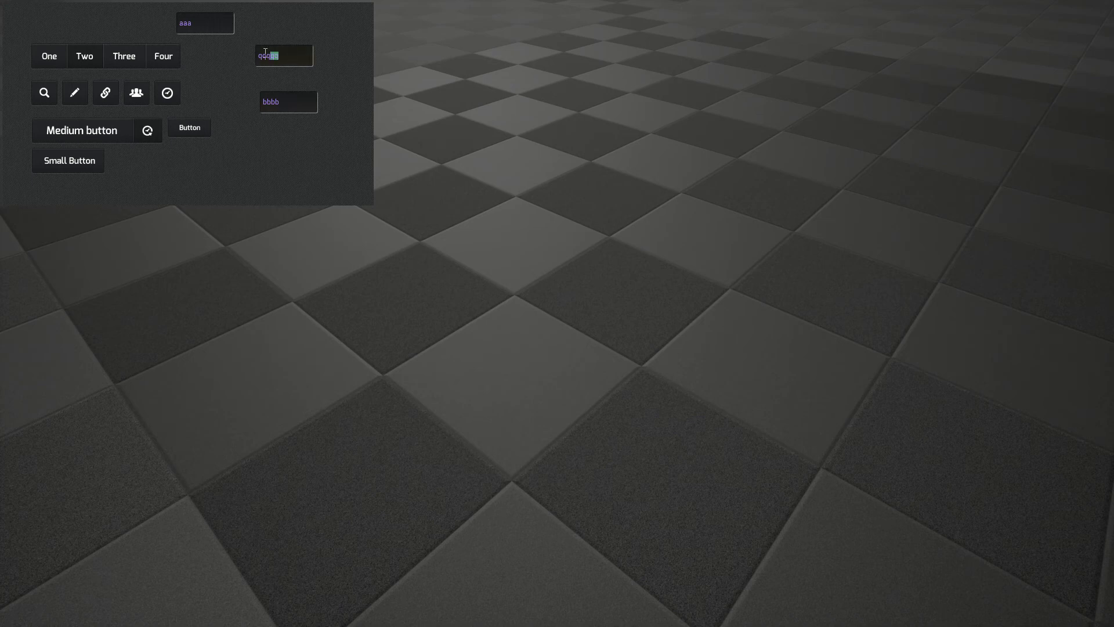
{"action": "left_click", "coordinate": [308, 120]}
{"action": "left_click_drag", "start_coordinate": [538, 112], "coordinate": [646, 137]}
{"action": "key", "text": "w"}
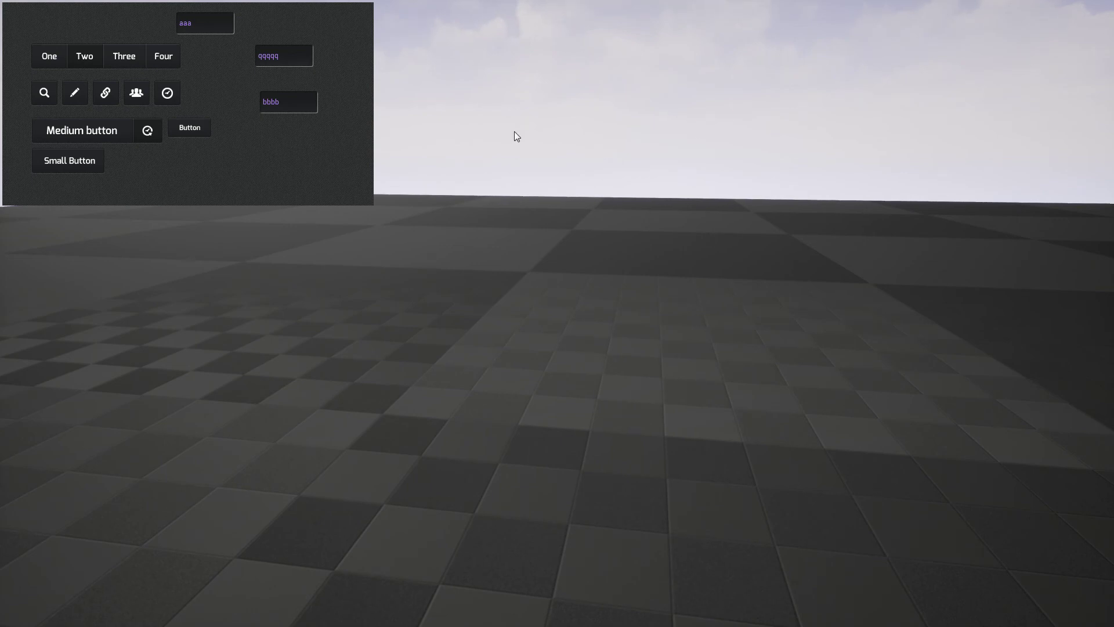
{"action": "left_click_drag", "start_coordinate": [514, 131], "coordinate": [447, 252]}
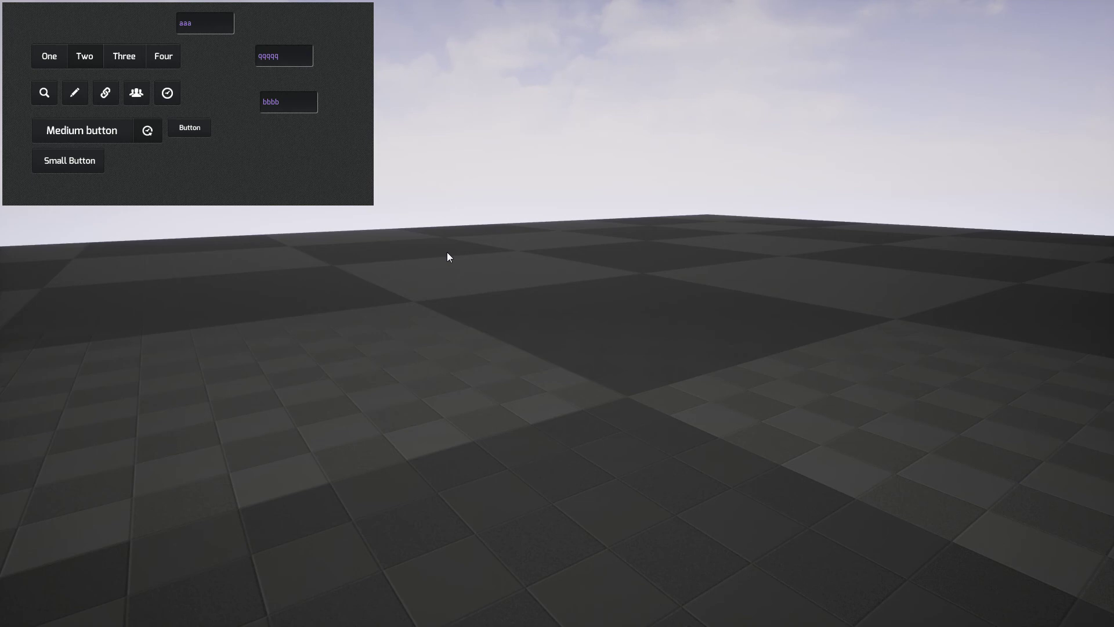
{"action": "key", "text": "F11"}
{"action": "left_click_drag", "start_coordinate": [446, 252], "coordinate": [500, 195]}
- Show the asset actions available for the InputBlack class in the Content folder
{"action": "left_click", "coordinate": [676, 479]}
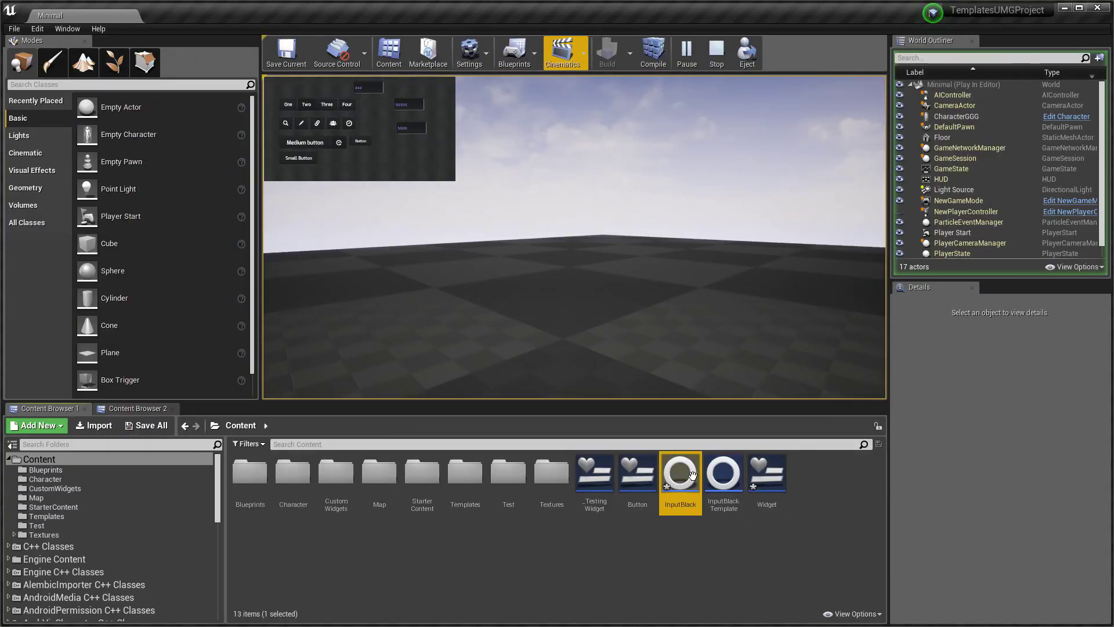
{"action": "right_click", "coordinate": [694, 481]}
{"action": "mouse_move", "coordinate": [753, 344]}
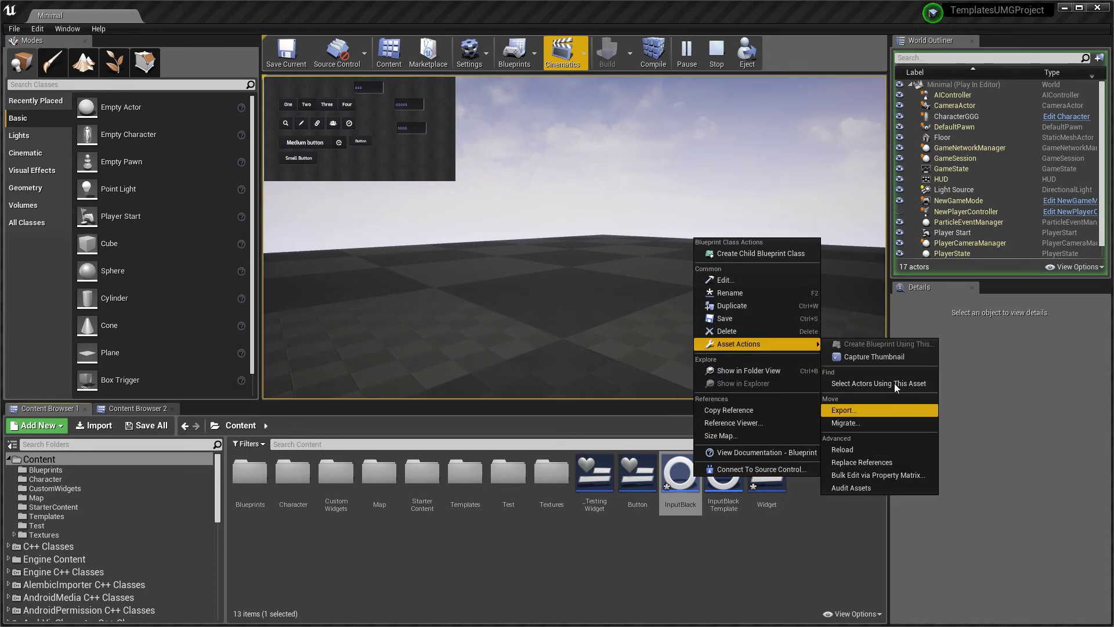